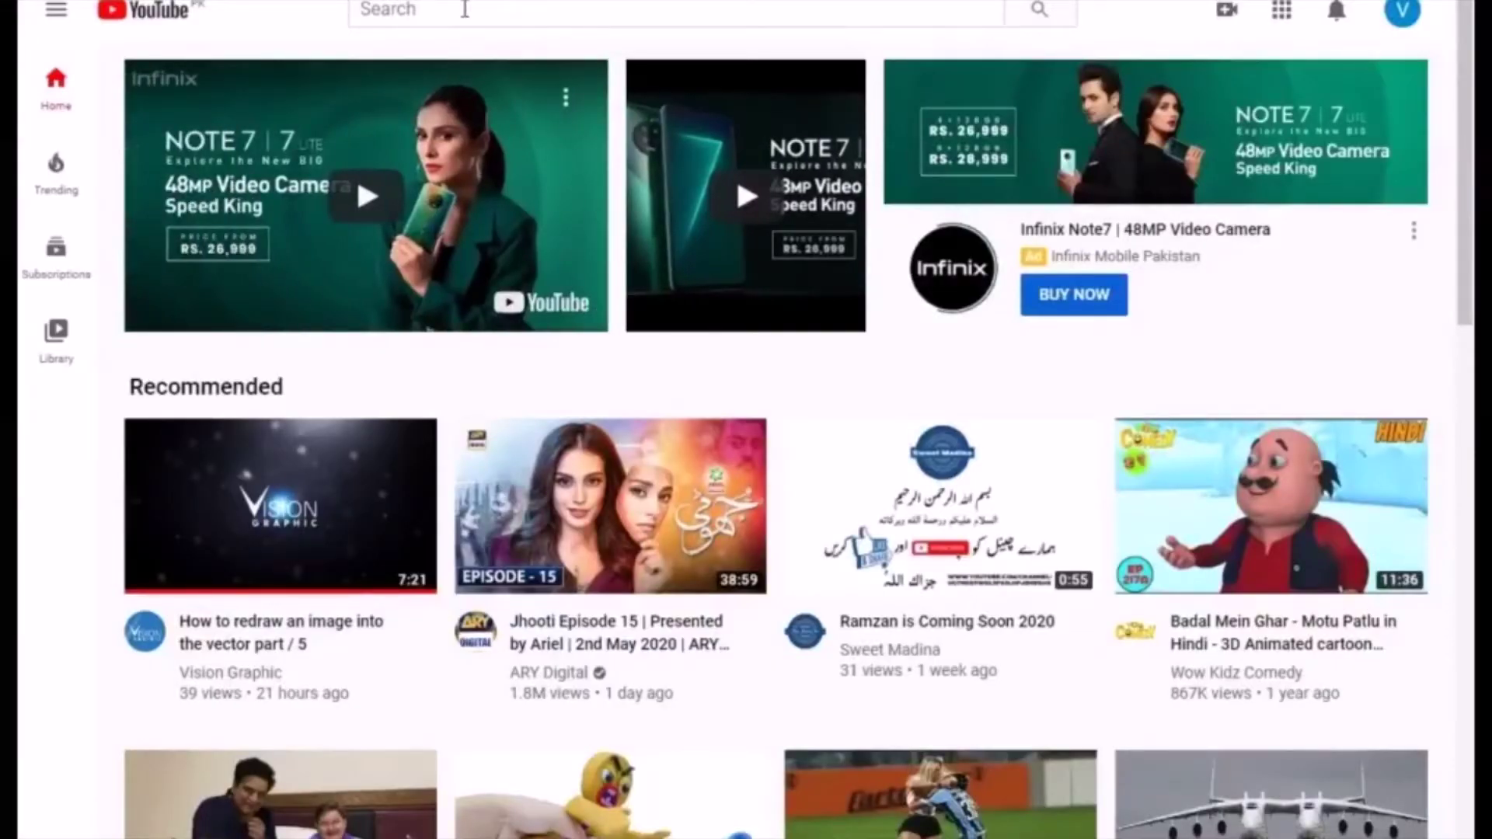
Step: Type 'vision graphic' into the YouTube search box, fixing the typos along the way
click(465, 9)
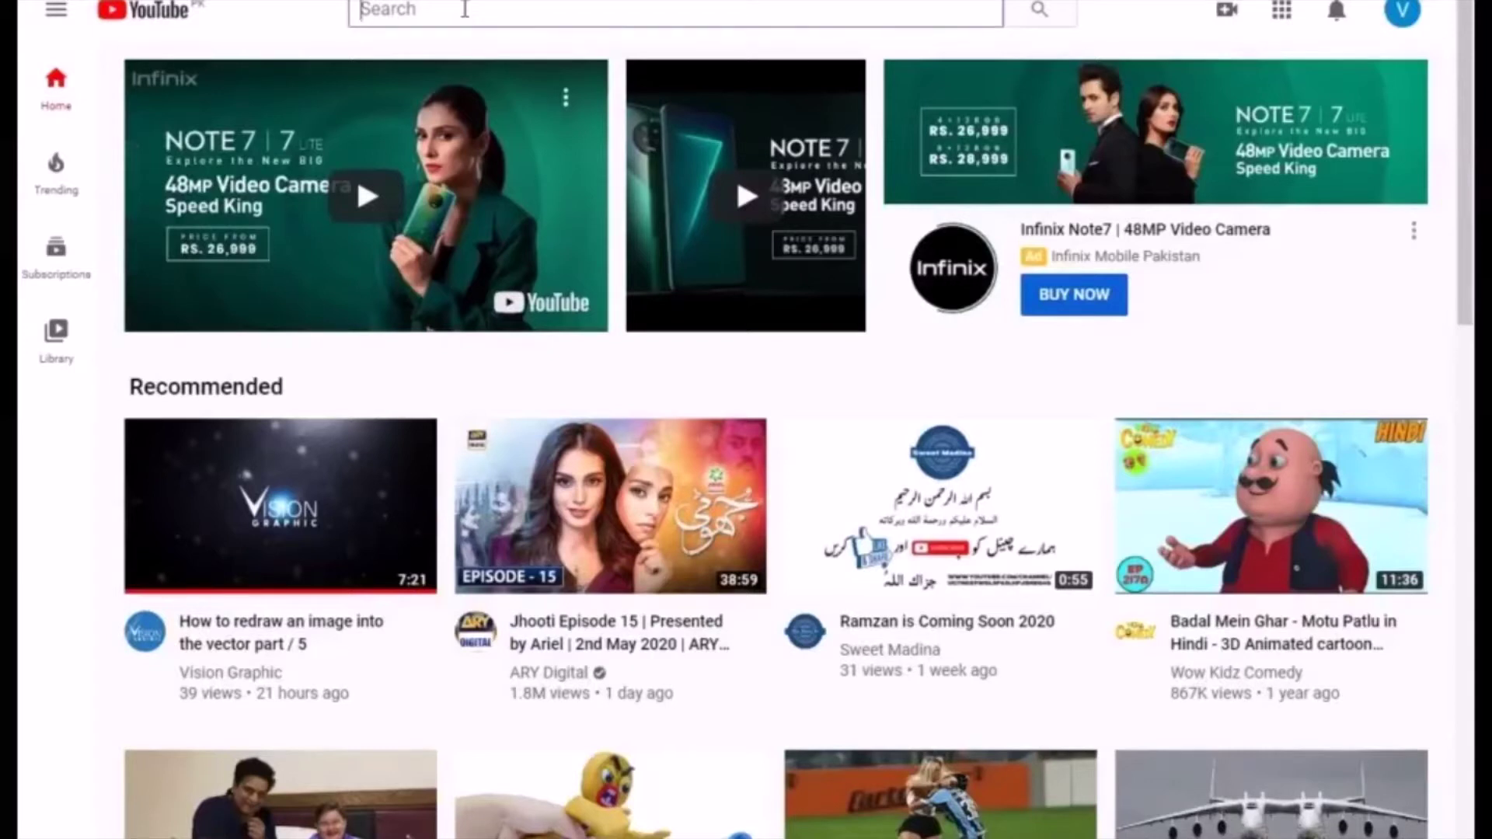
text(f)
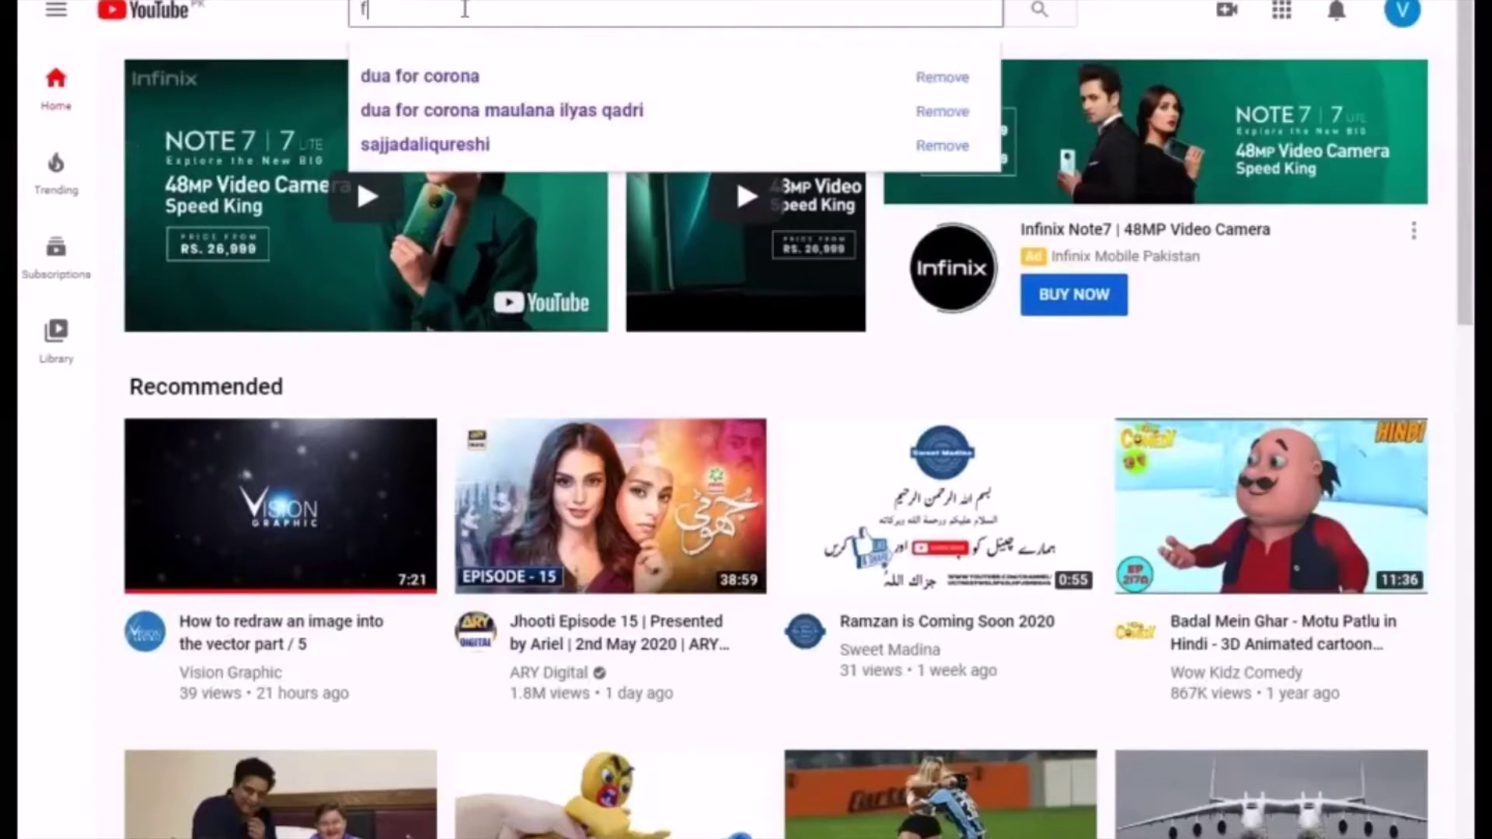
key(BackSpace)
text(v)
text(iva)
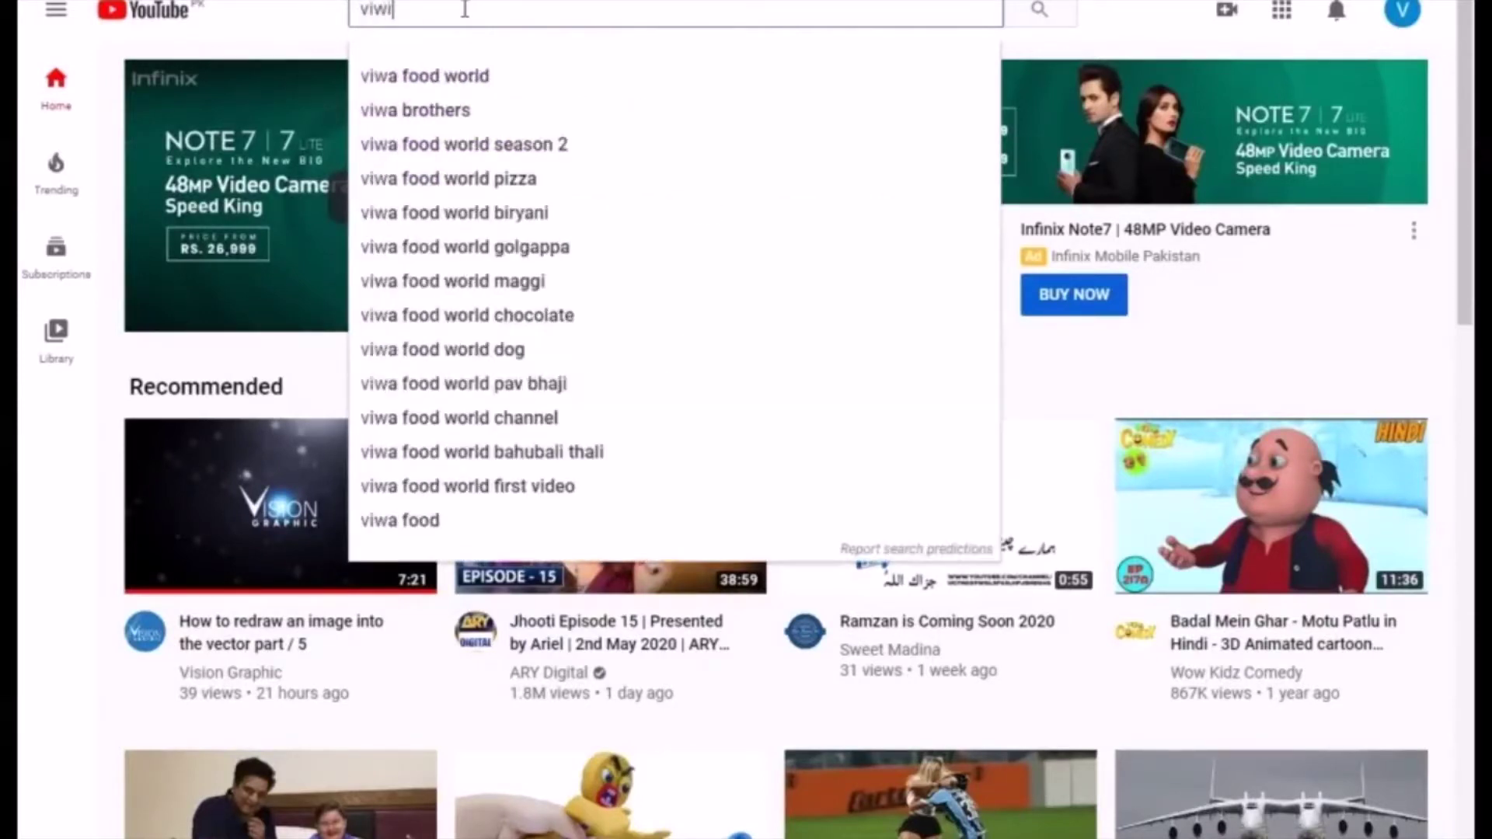
key(BackSpace)
key(BackSpace)
text(sio)
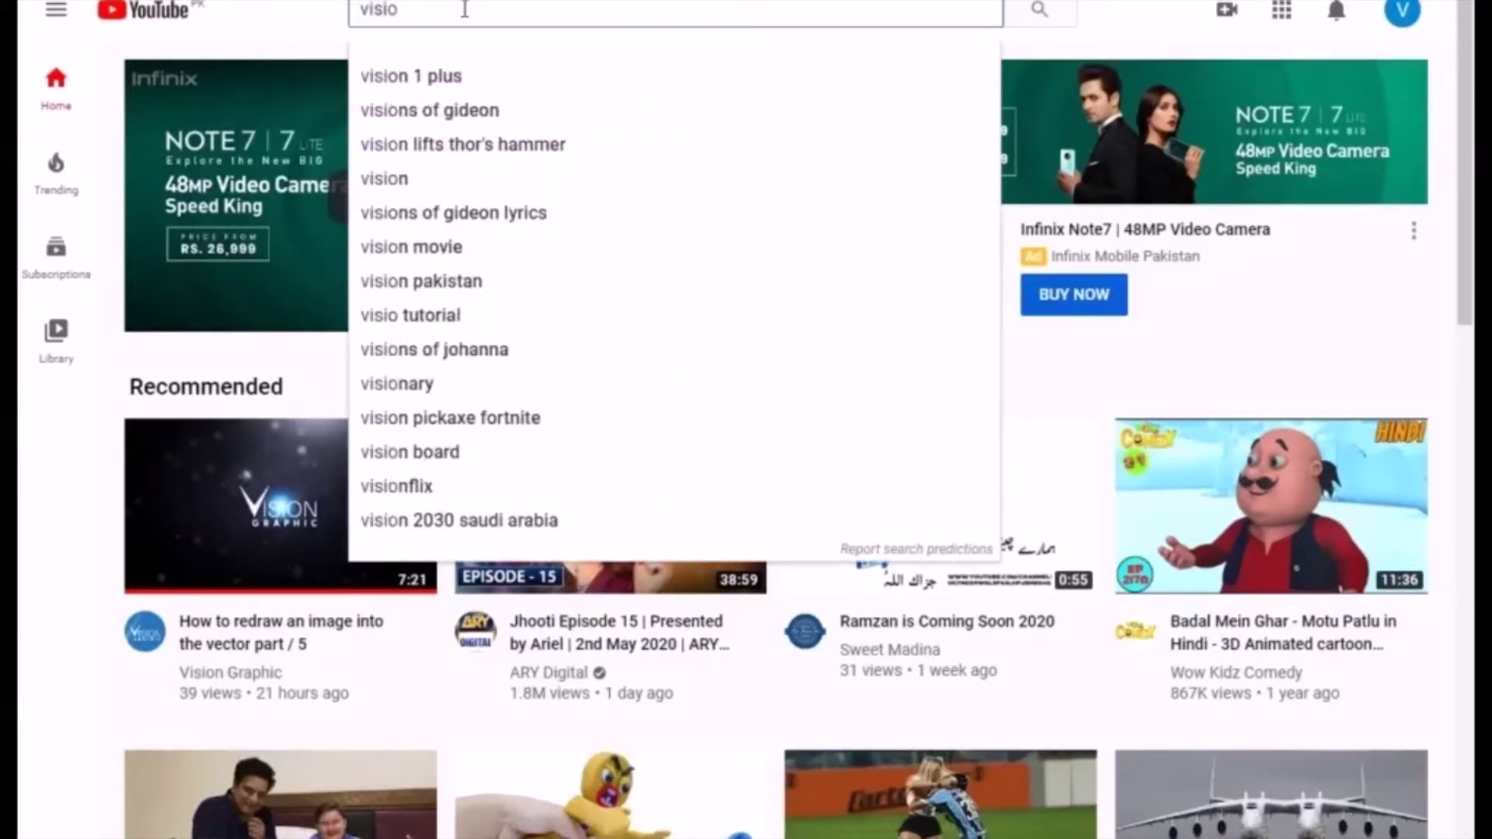
text(n)
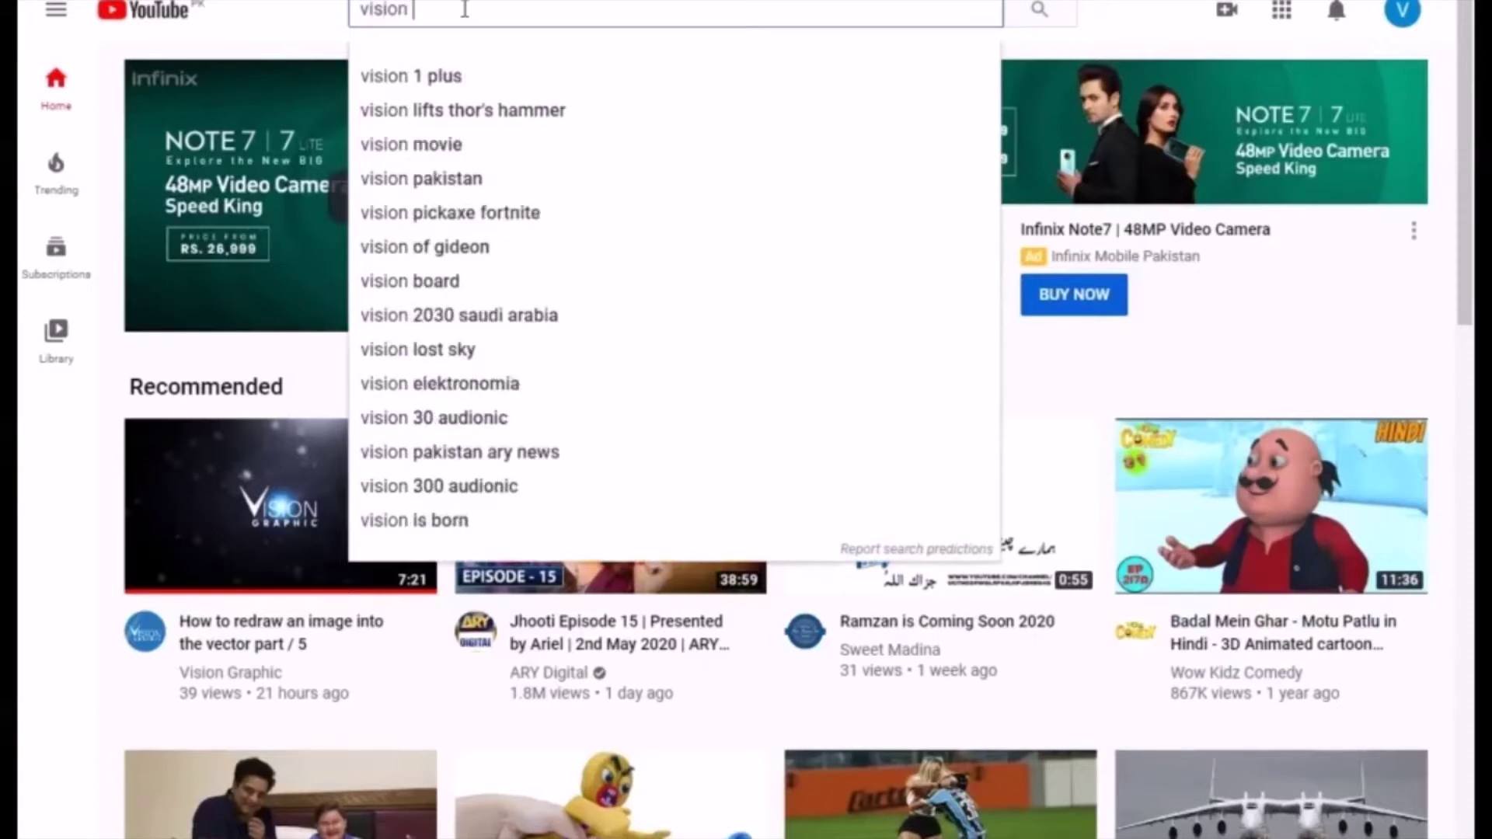
text( graph)
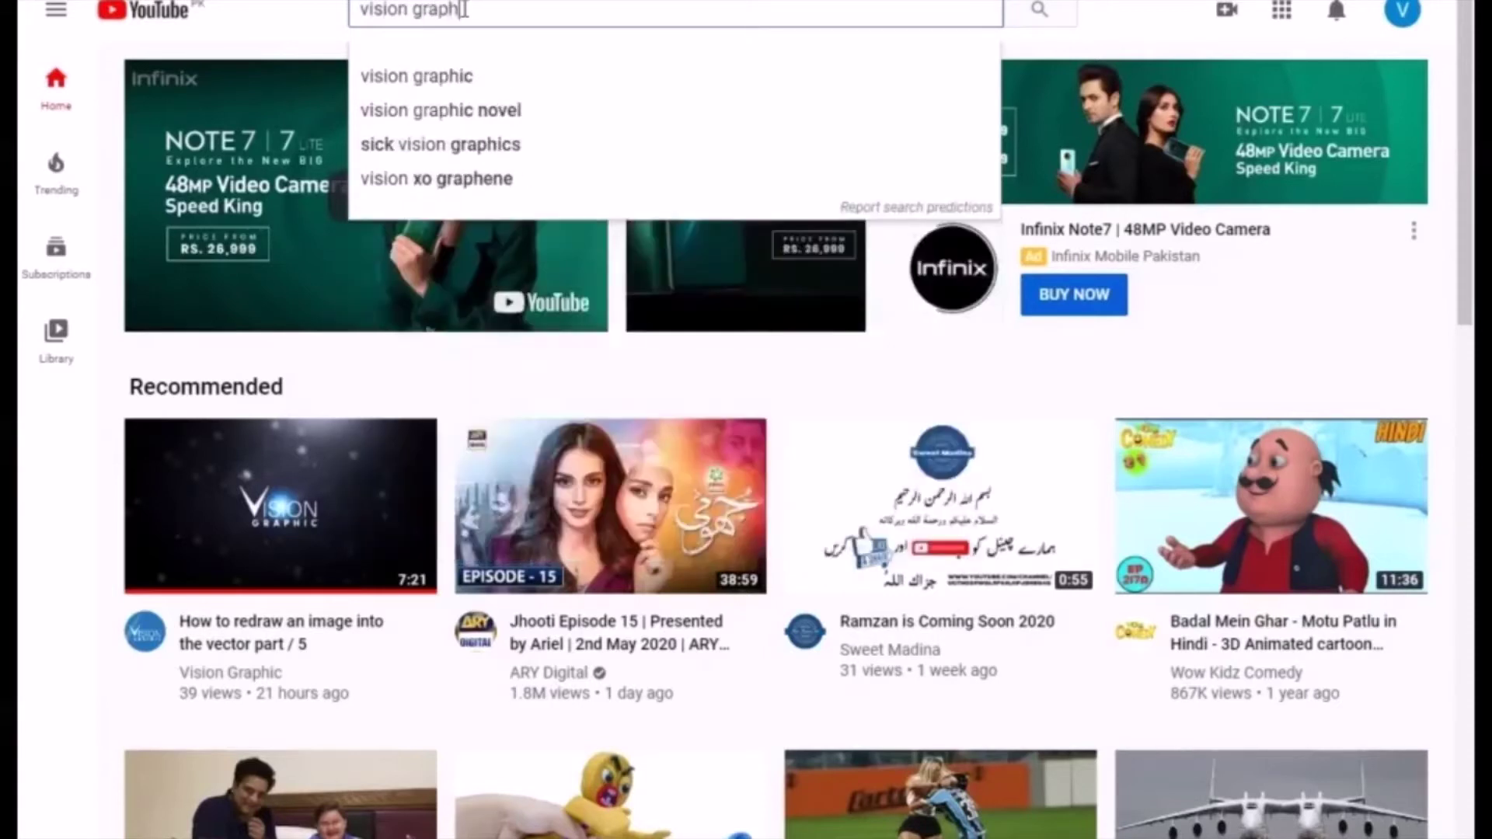
text(ic)
Step: Run the 'vision graphic' search and open the Vision Graphic channel from the results
key(Return)
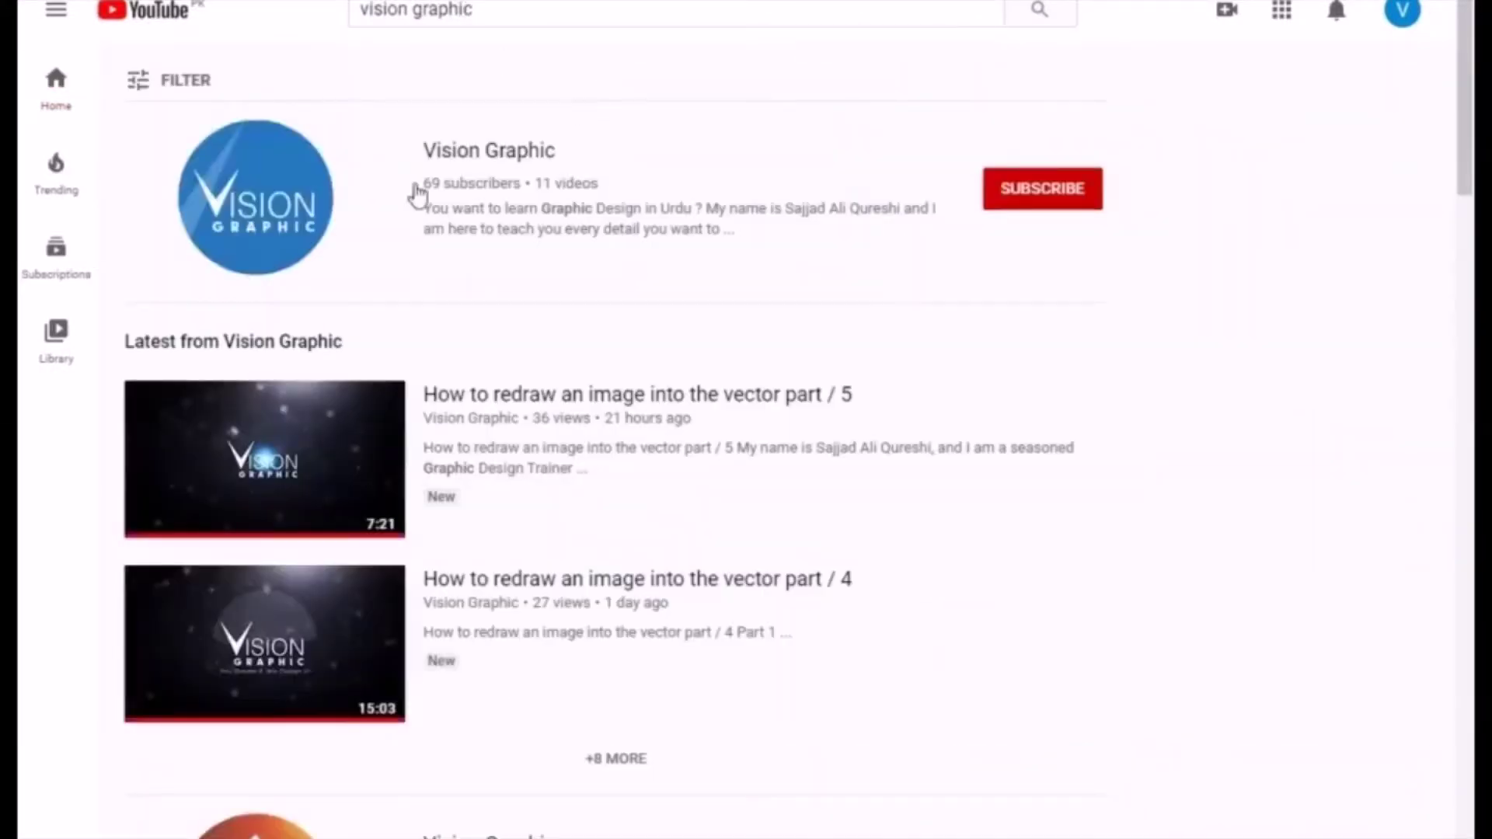
click(504, 158)
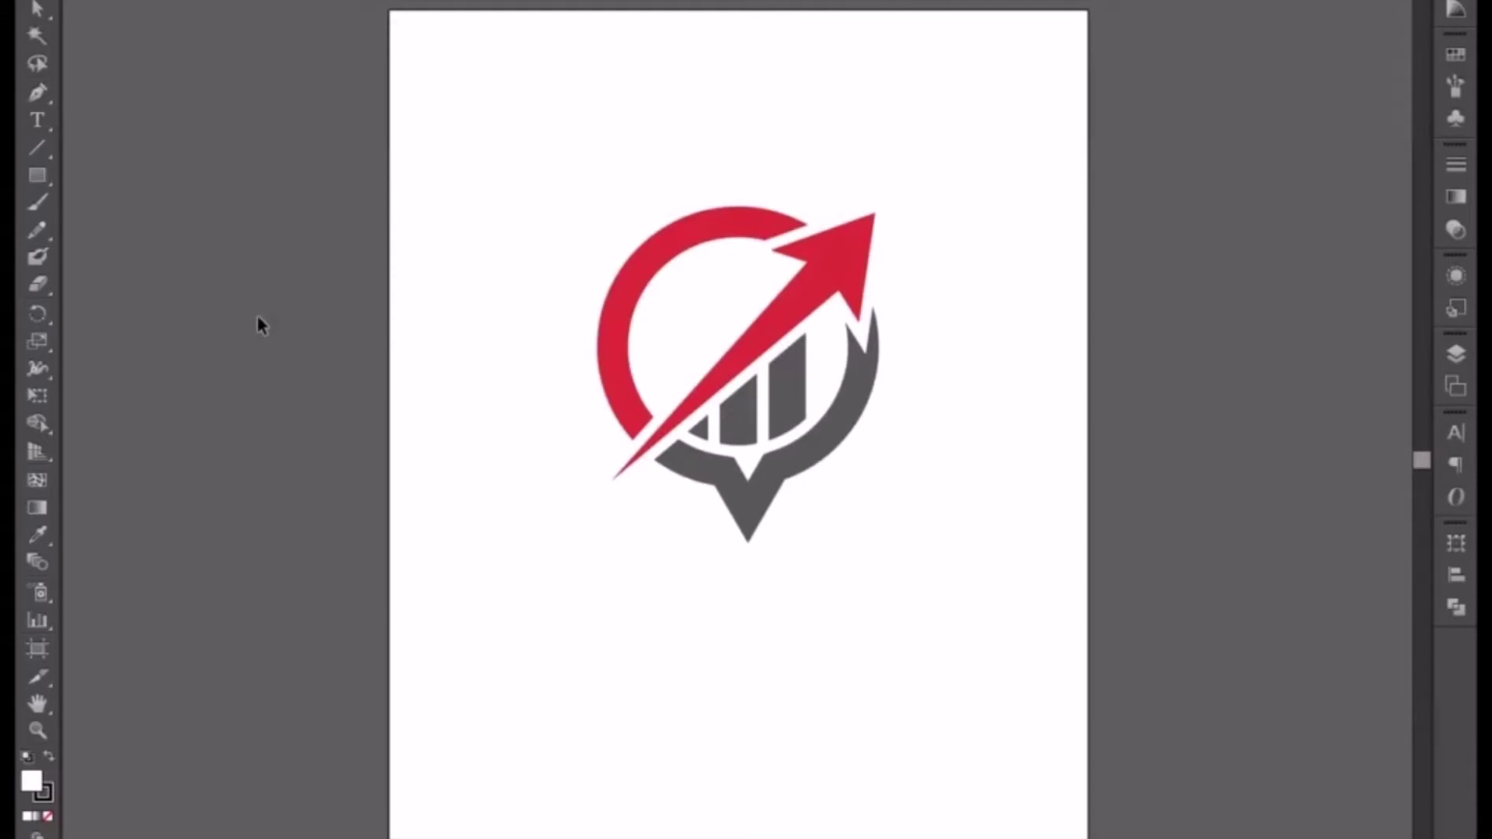
Step: Zoom in on the reference logo and open the Rectangle tool flyout
scroll(700, 441, right, 2)
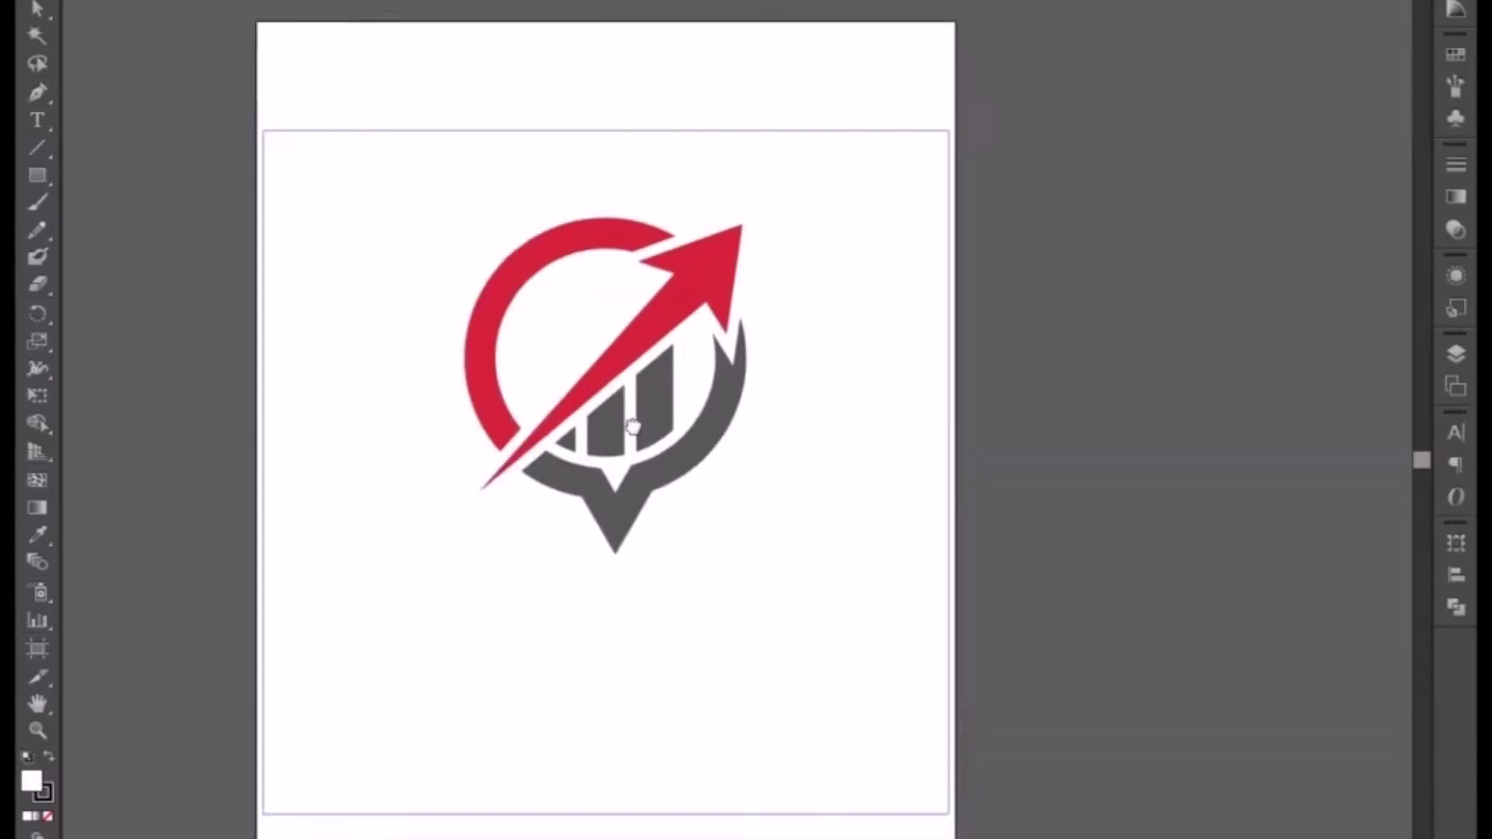
scroll(627, 434, up, 2)
scroll(645, 389, up, 2)
scroll(661, 359, up, 1)
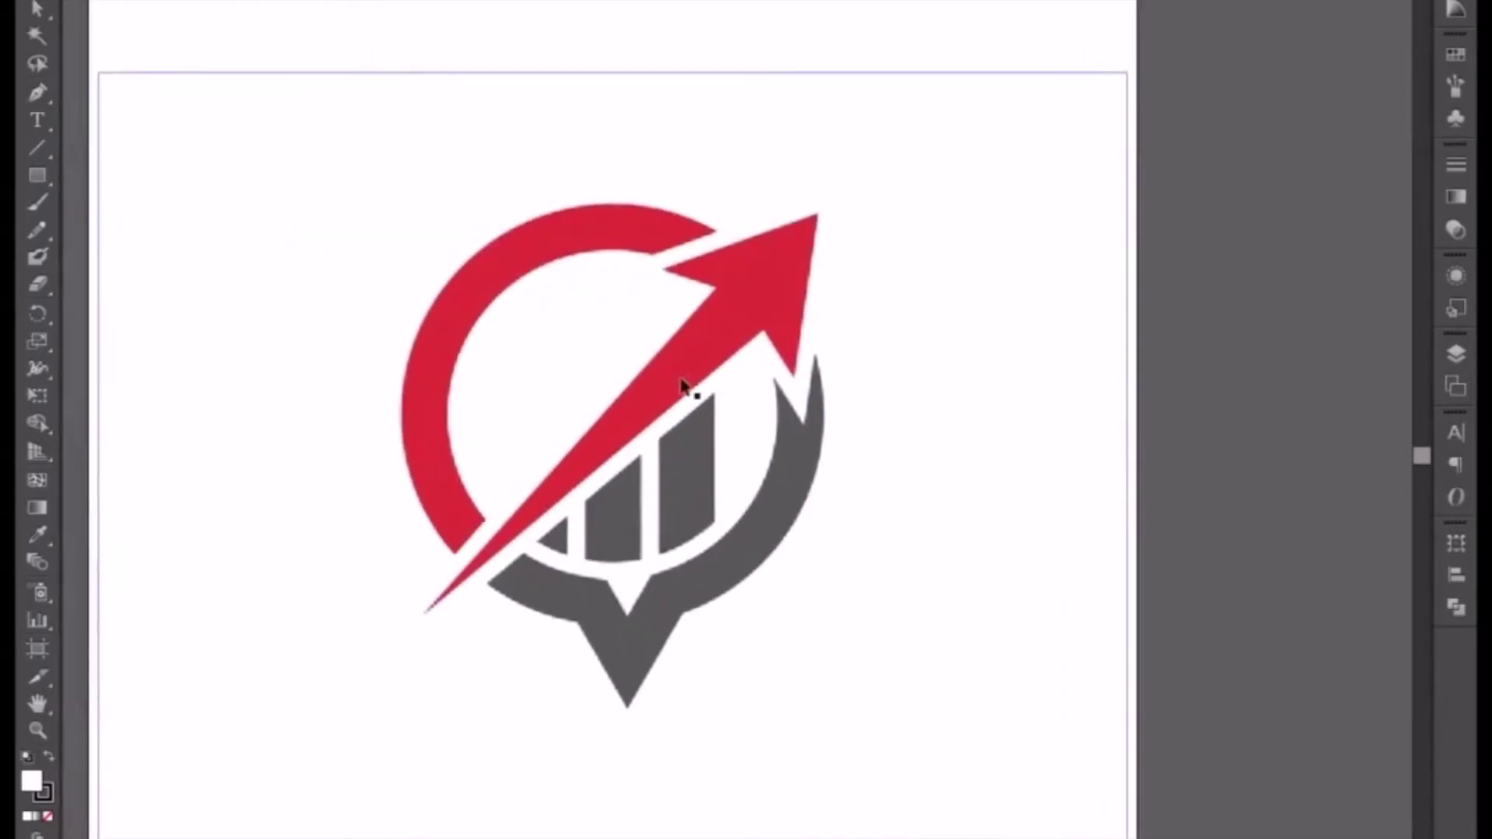
scroll(689, 387, up, 1)
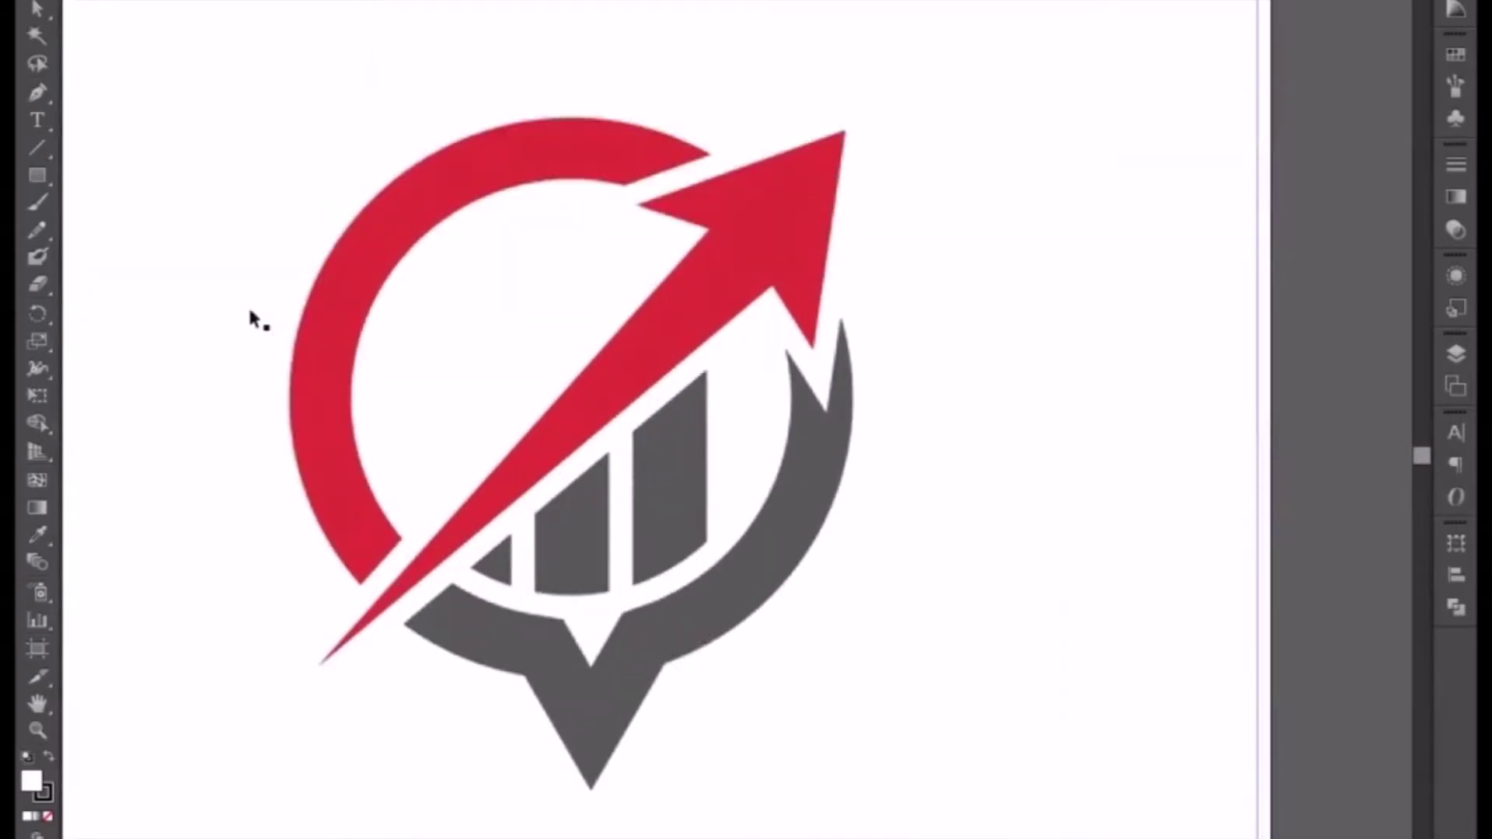
click(34, 172)
Step: Draw an Ellipse Tool circle fitted to the ring's outer edge, with fill set to None
drag(58, 179, 116, 226)
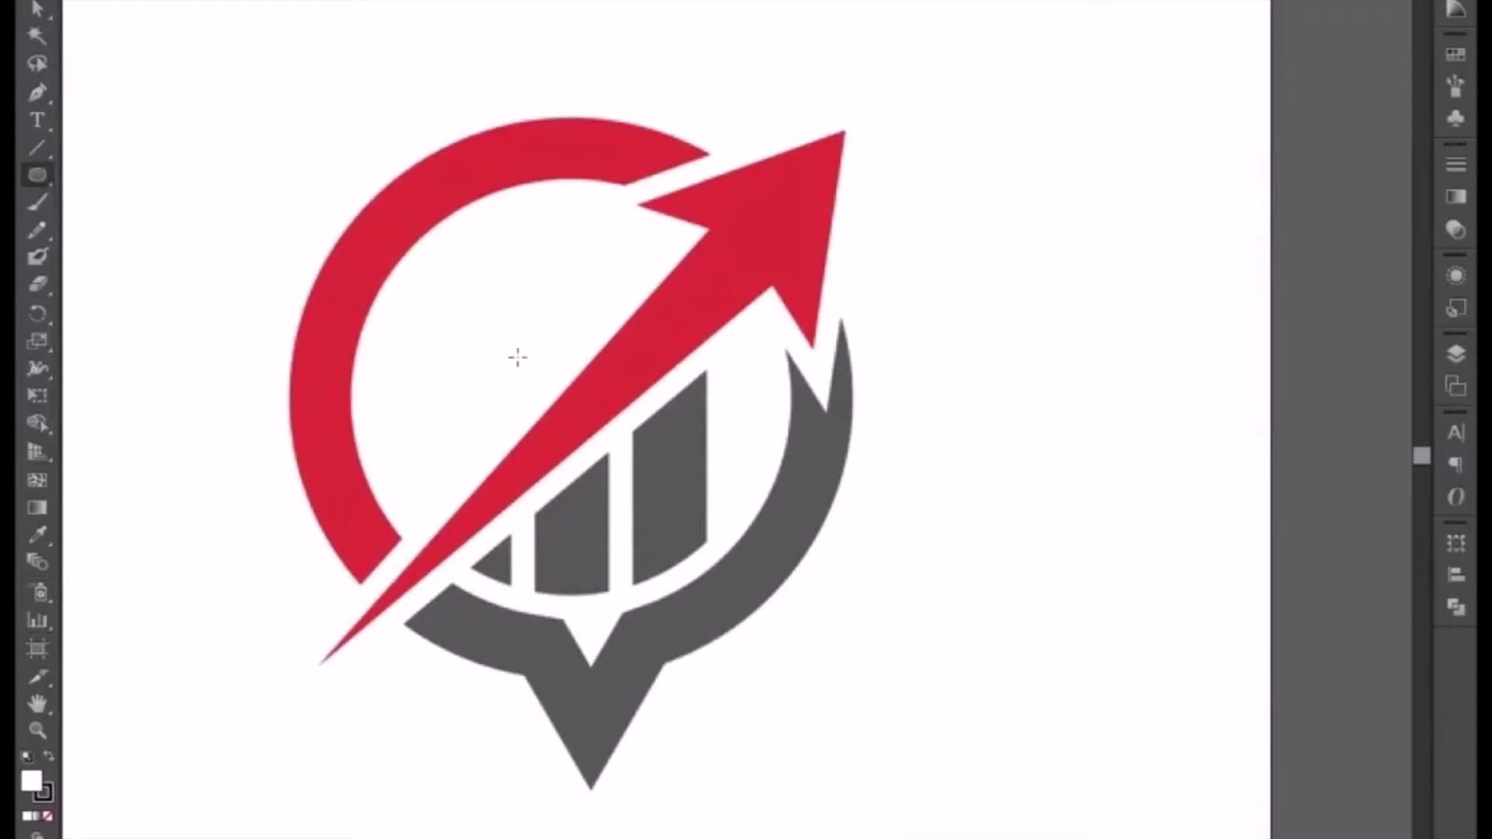
drag(357, 200, 781, 688)
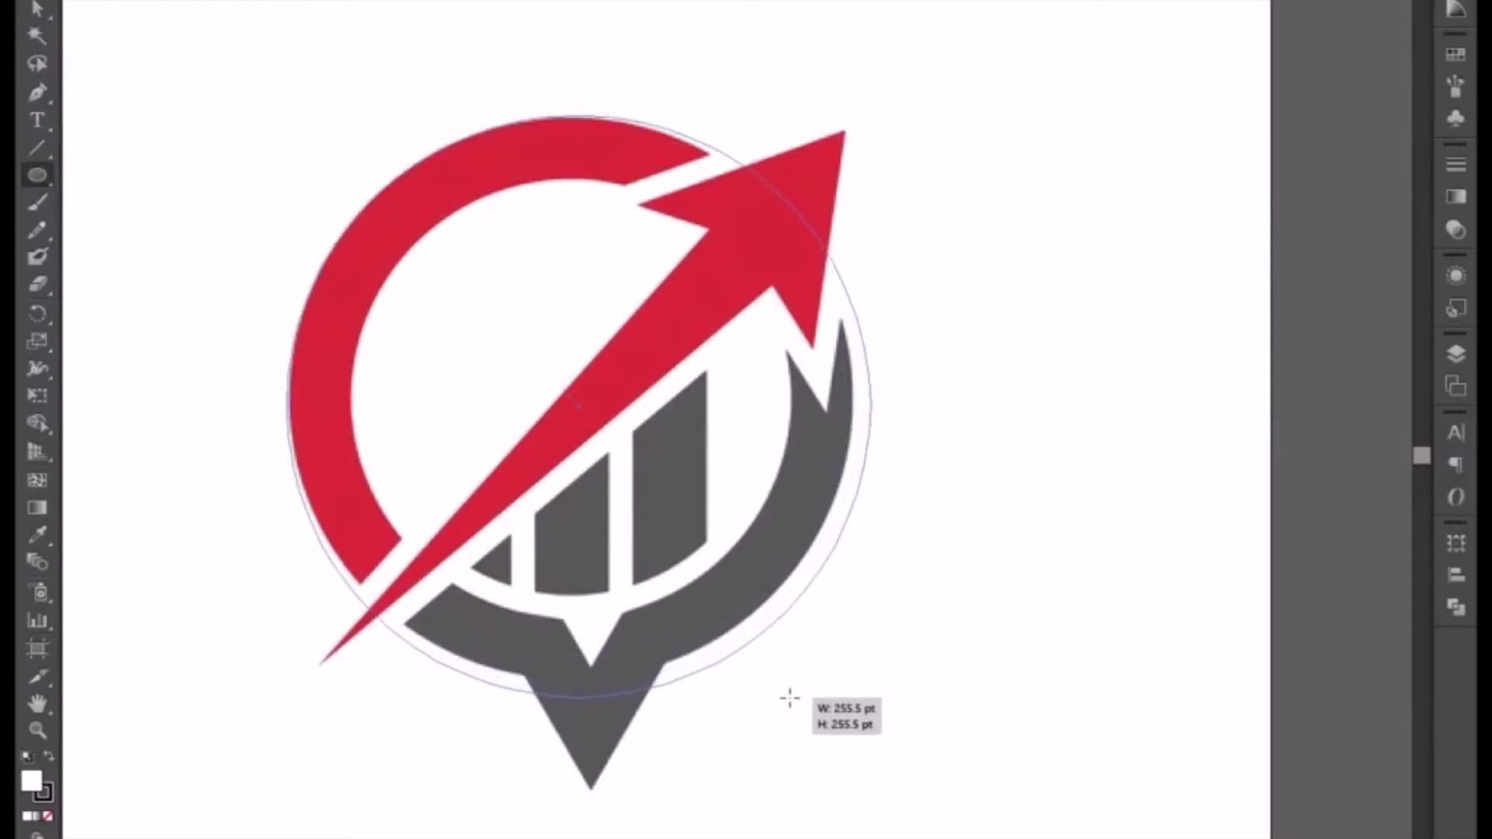
drag(781, 688, 786, 681)
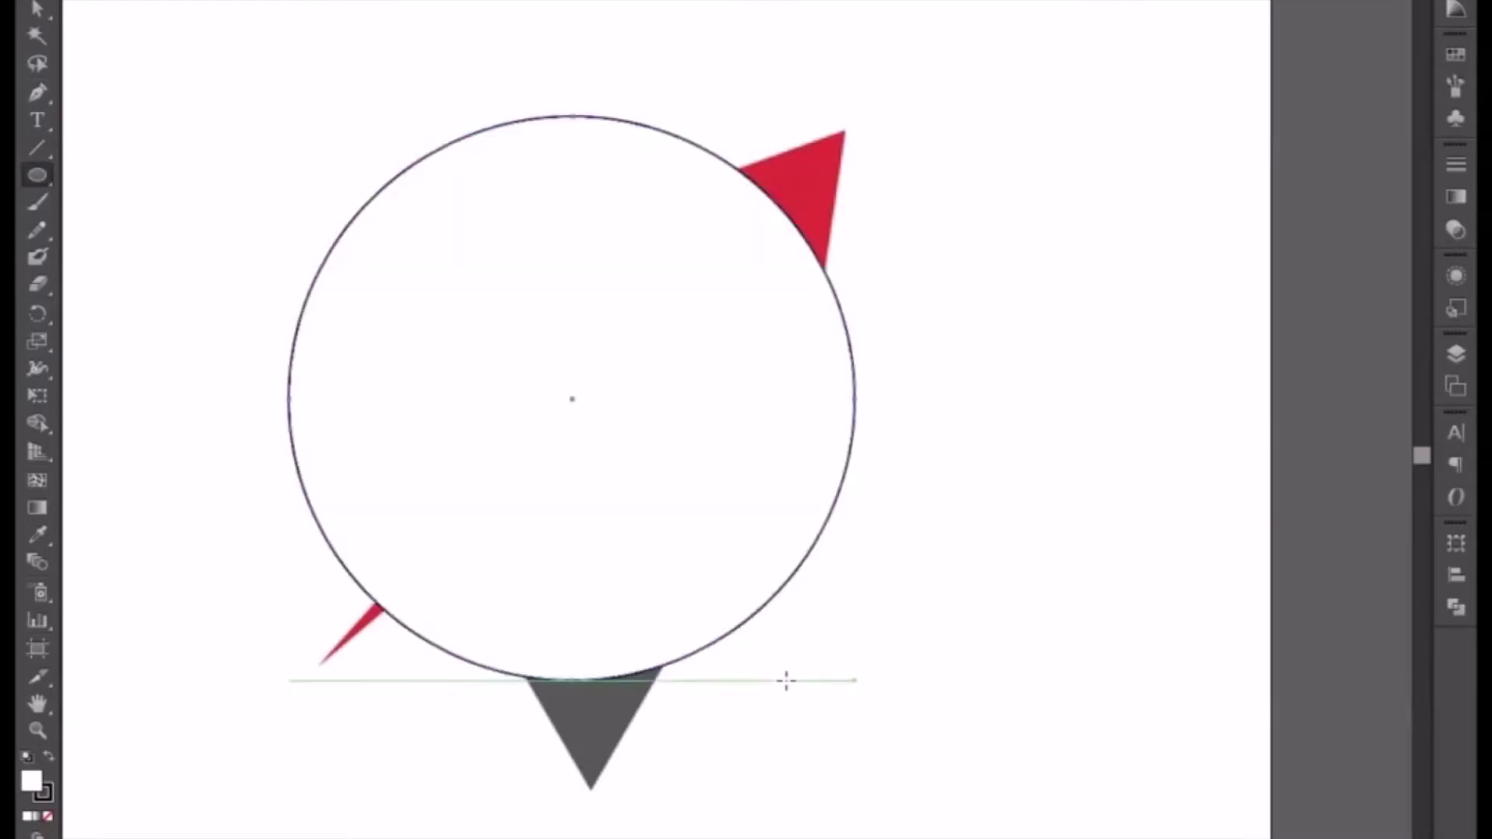
click(49, 819)
click(38, 10)
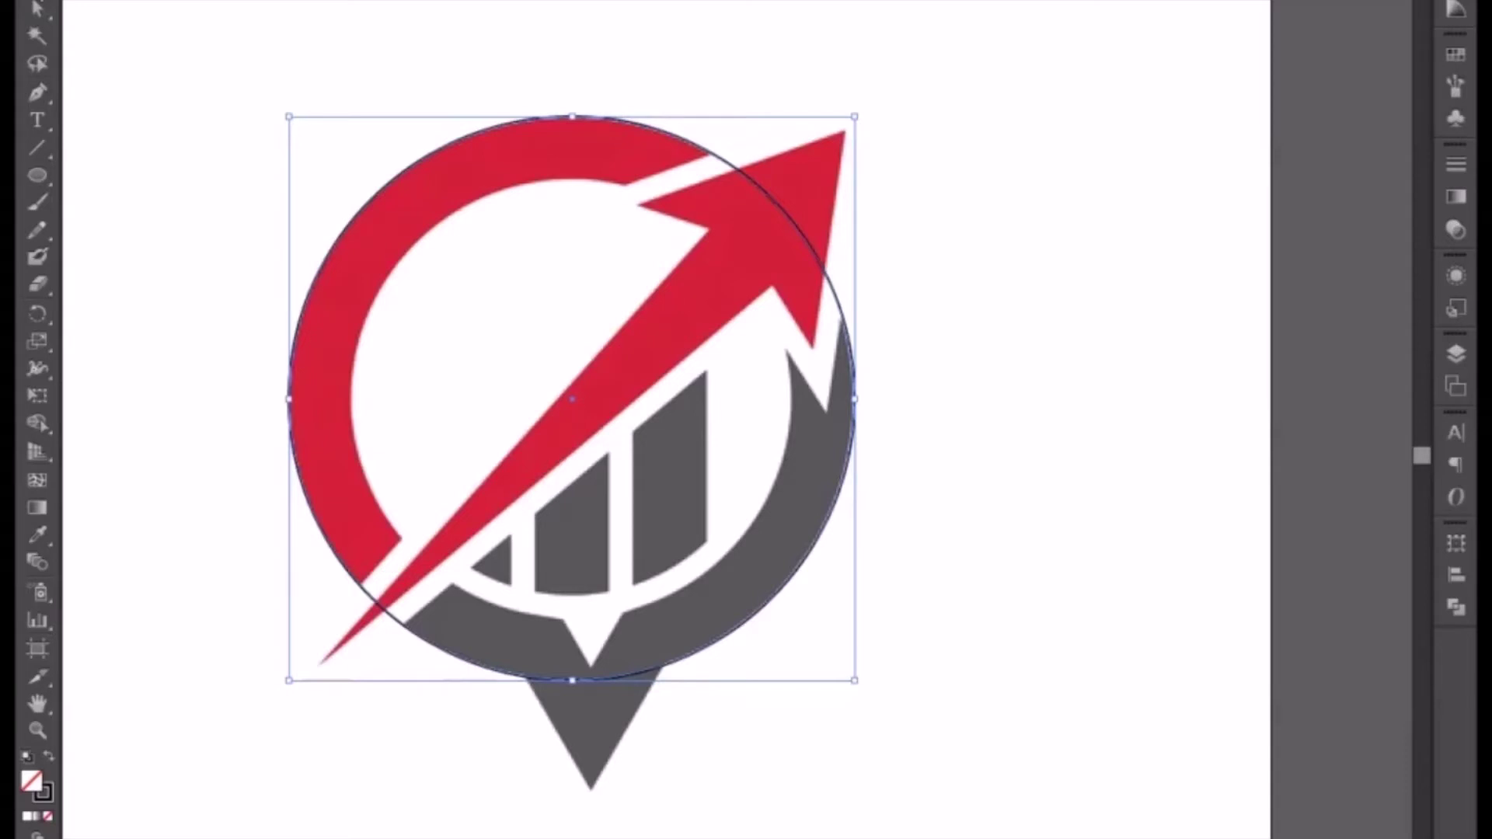
Step: Paste a copy of the circle in front, shrink it to the ring's inner edge, and select both circles
click(572, 257)
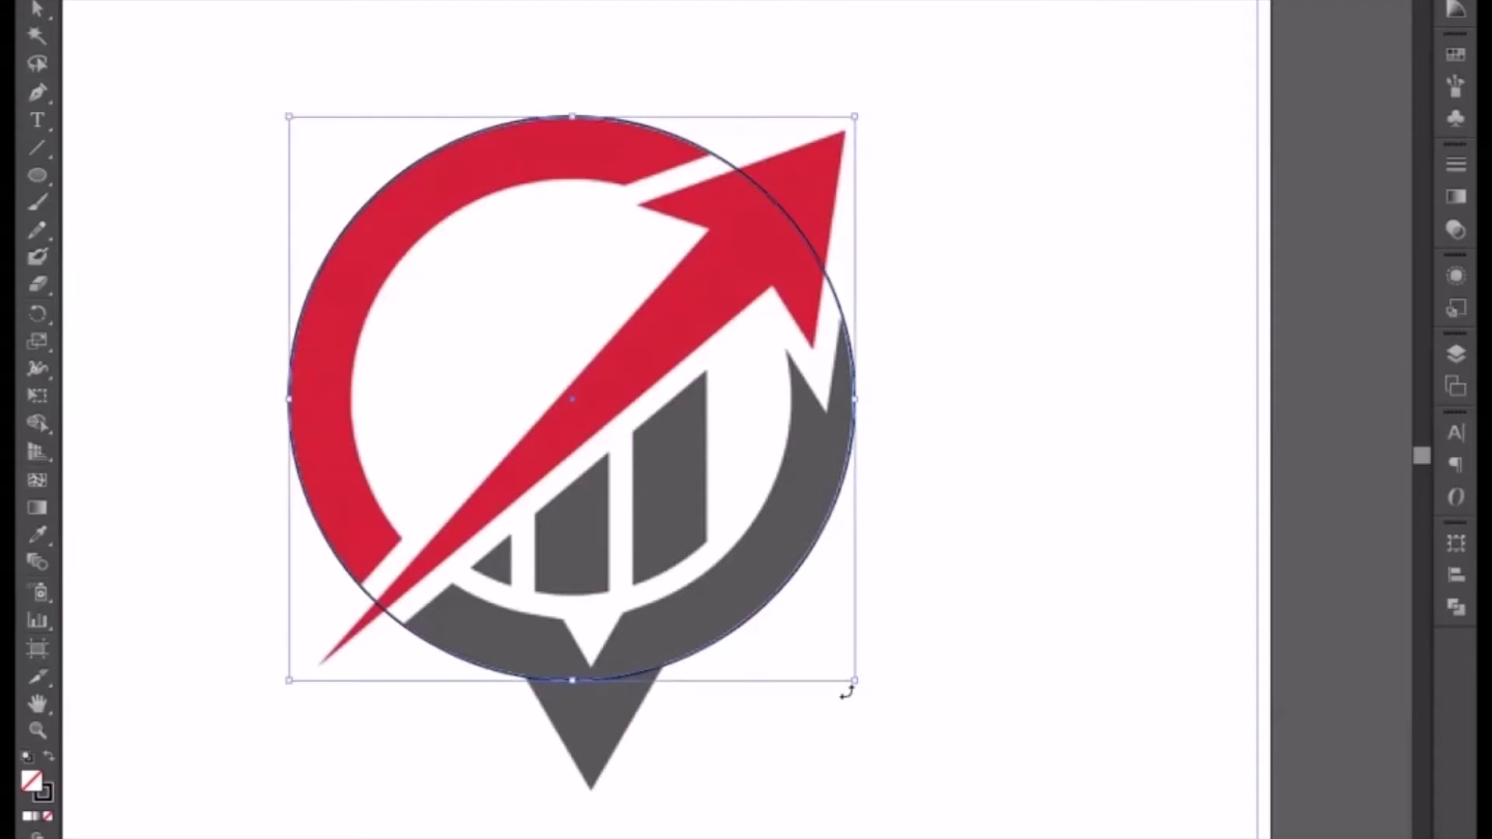
drag(845, 681, 850, 677)
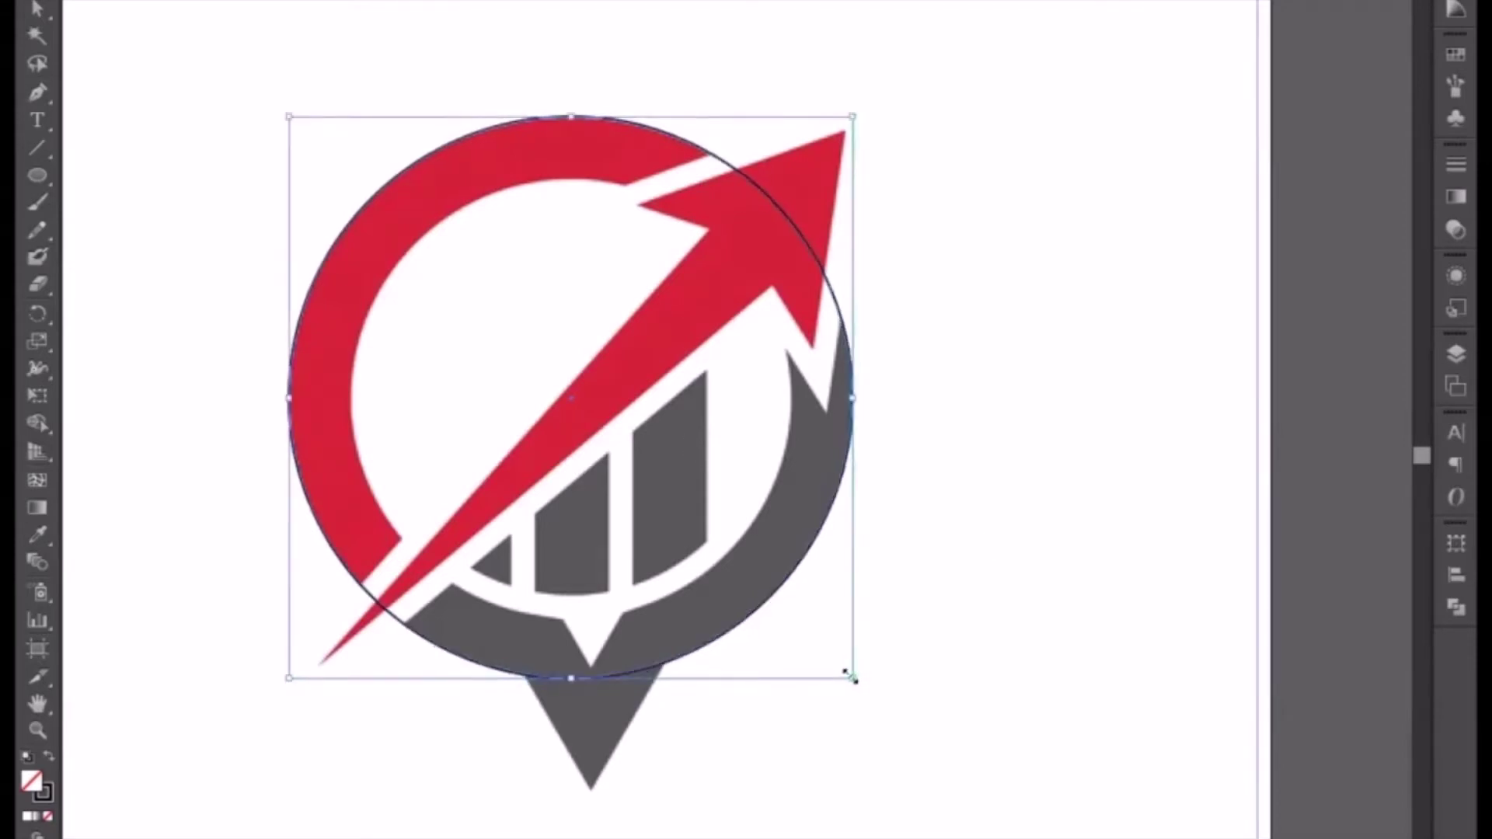
key(a)
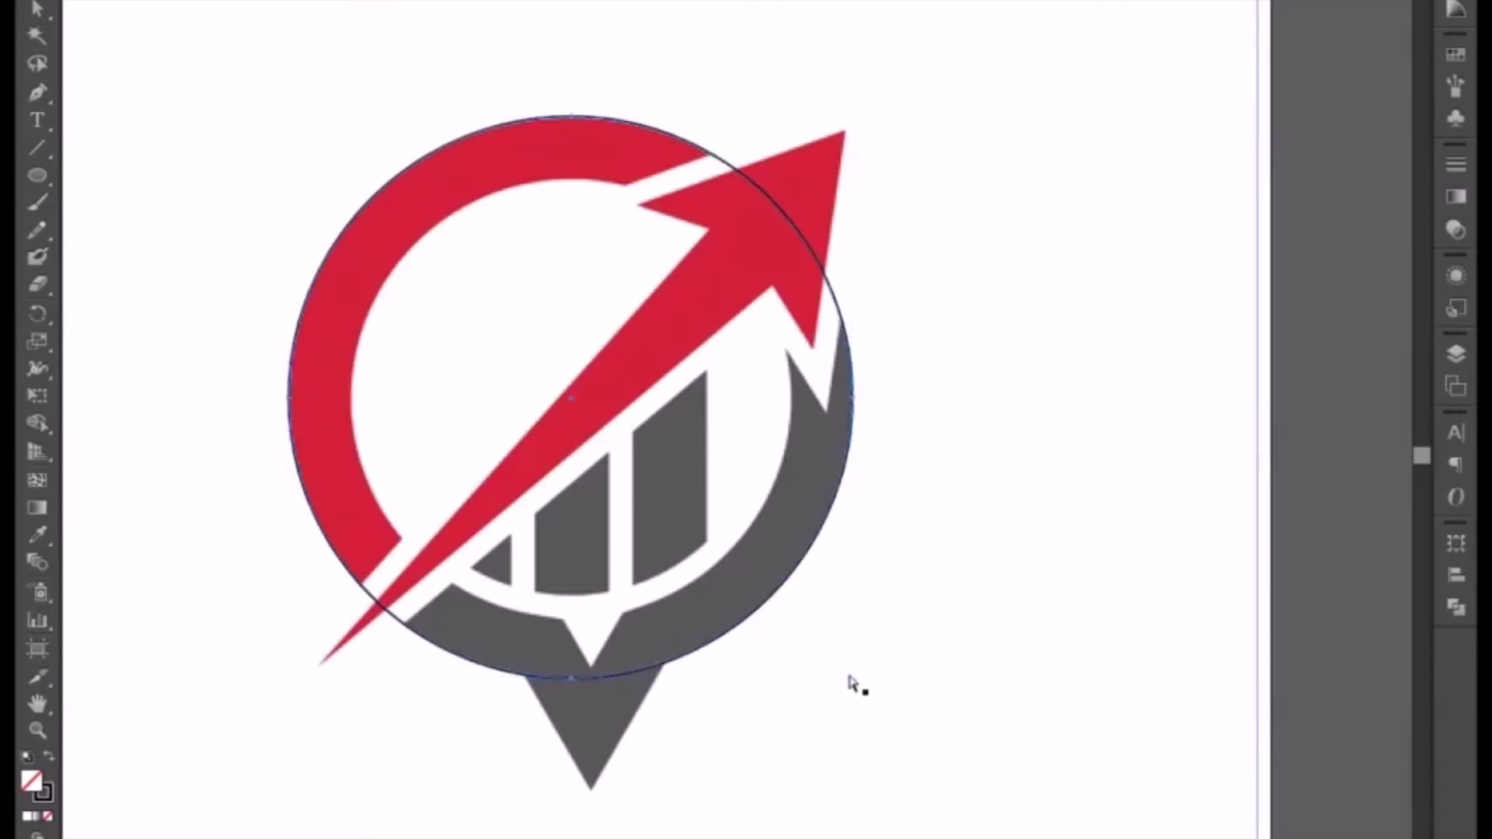
key(v)
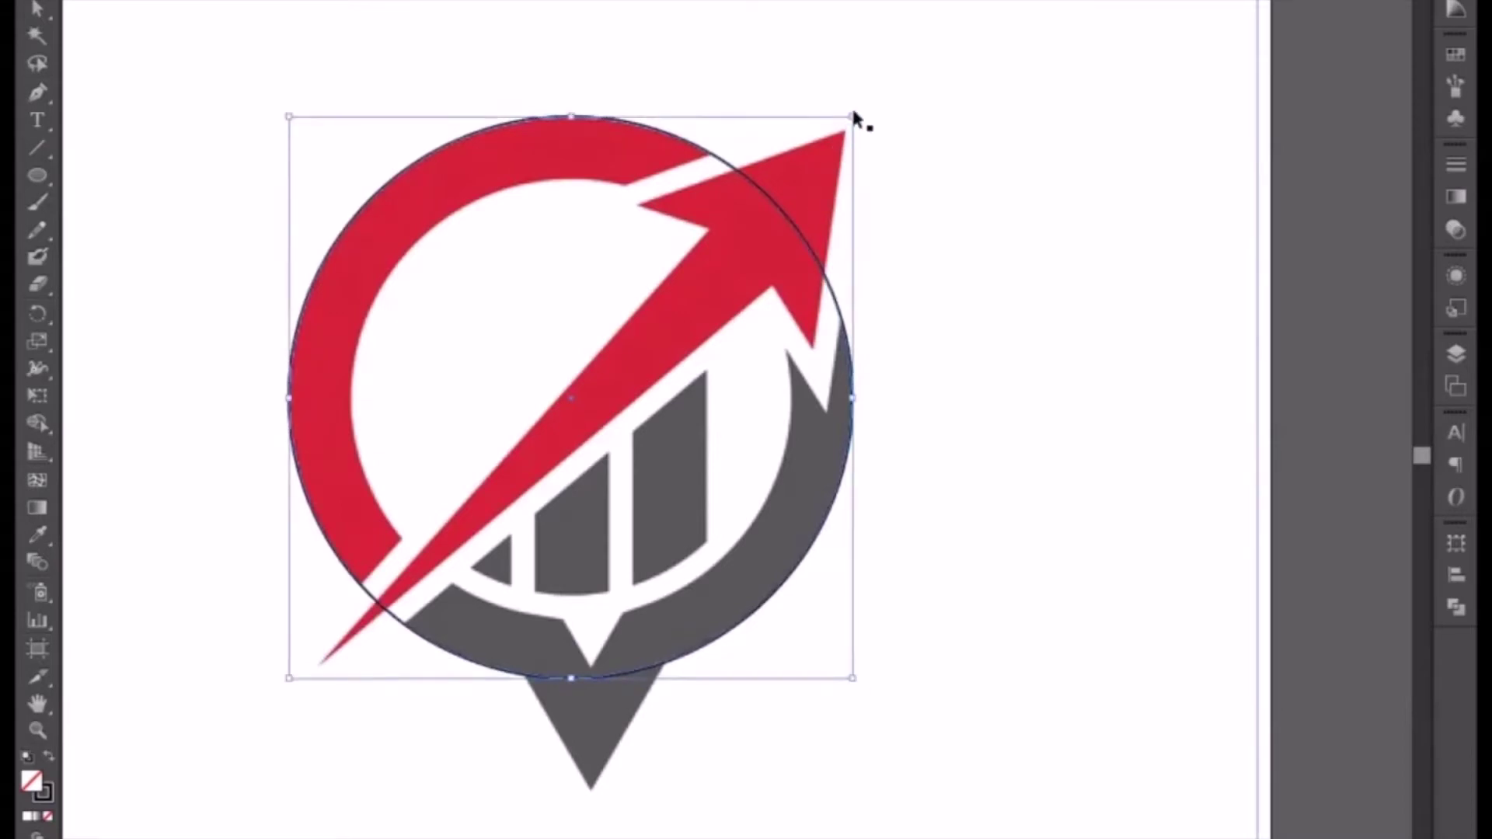
drag(852, 117, 791, 174)
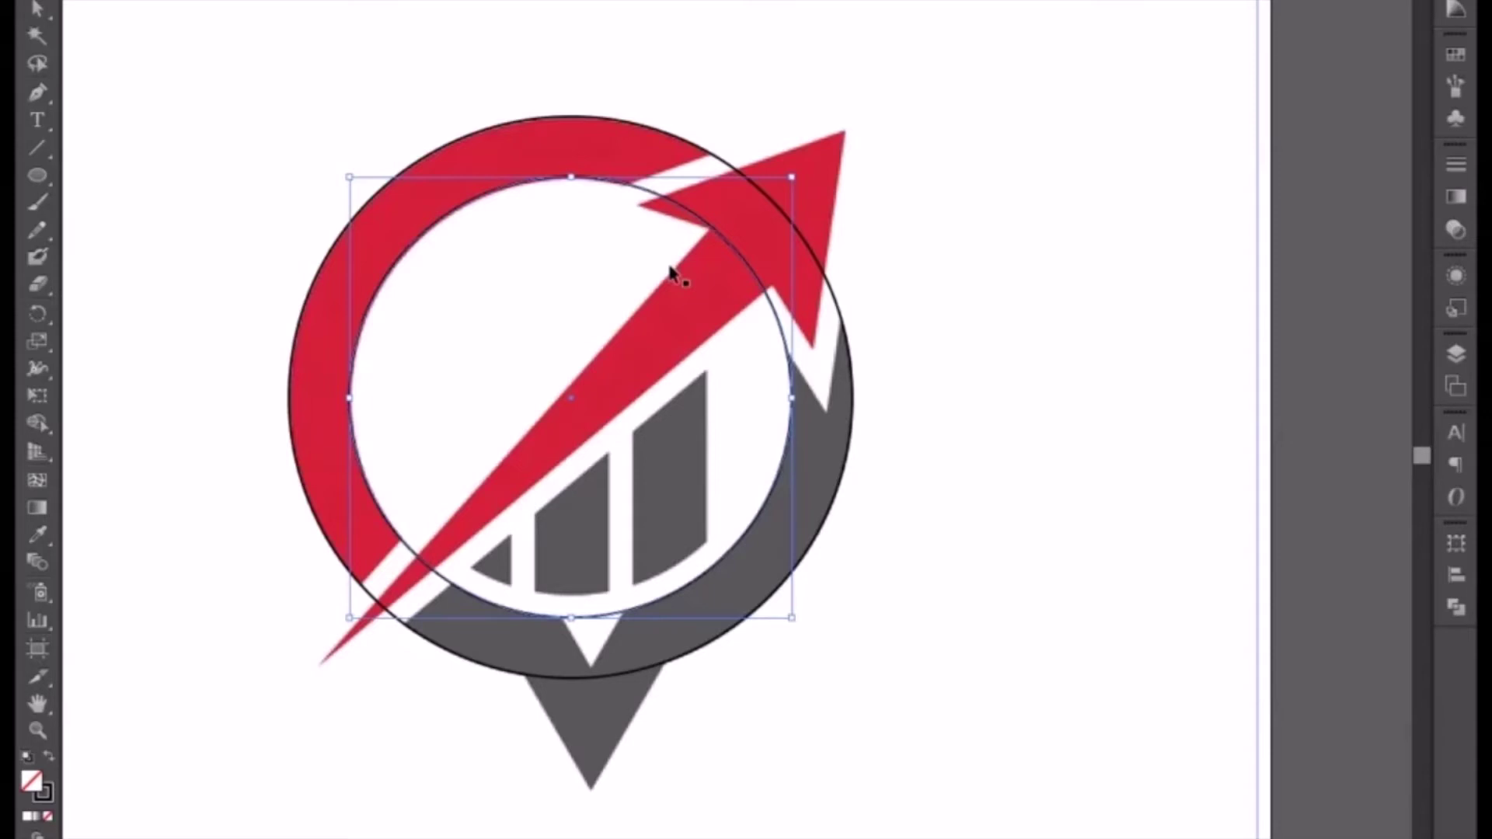
shift+click(326, 496)
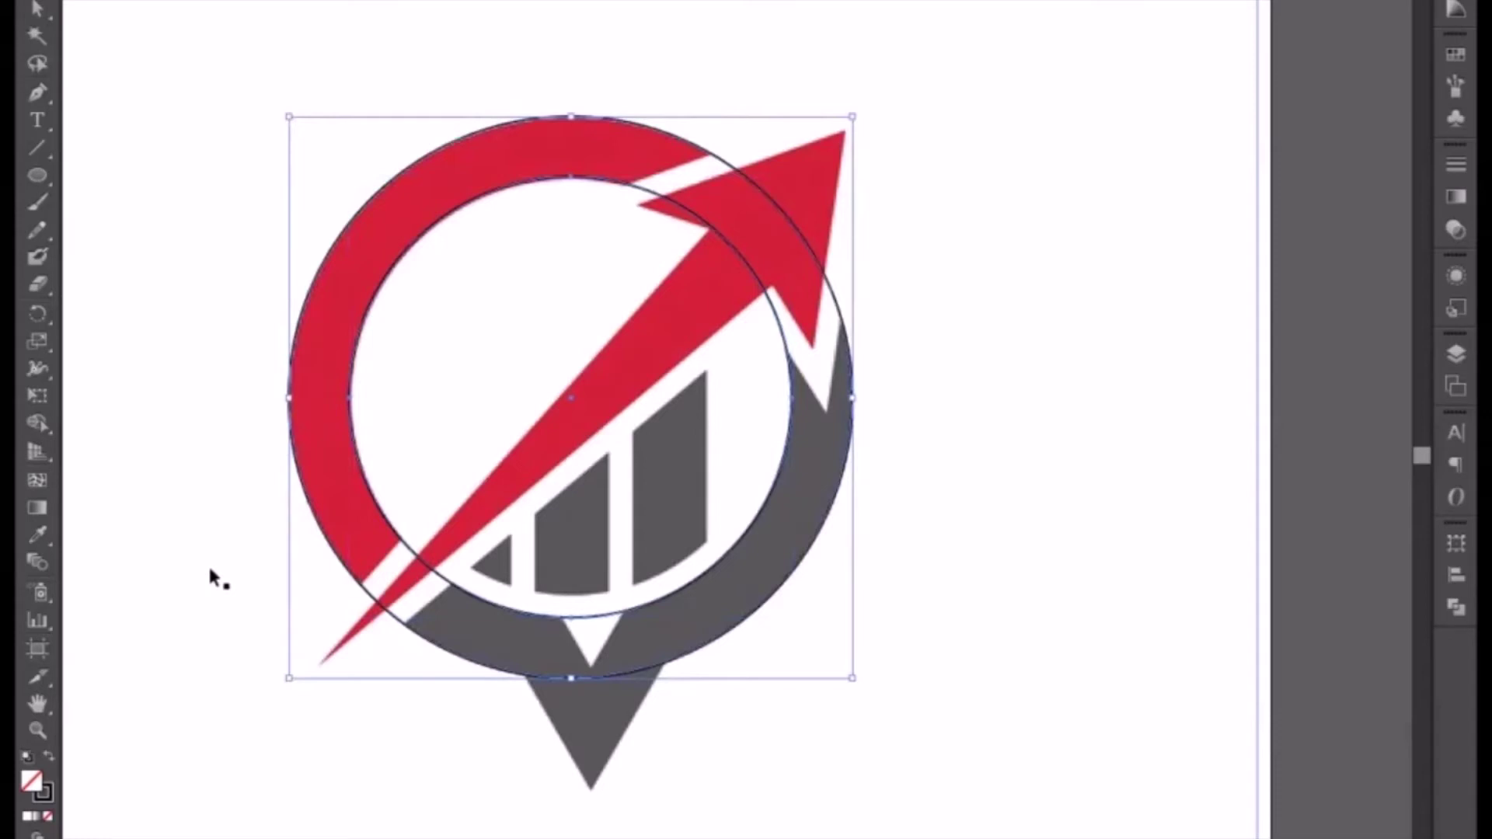
Step: Swap fill and stroke, try Pathfinder Minus Front, and dismiss the no-results warning
click(50, 757)
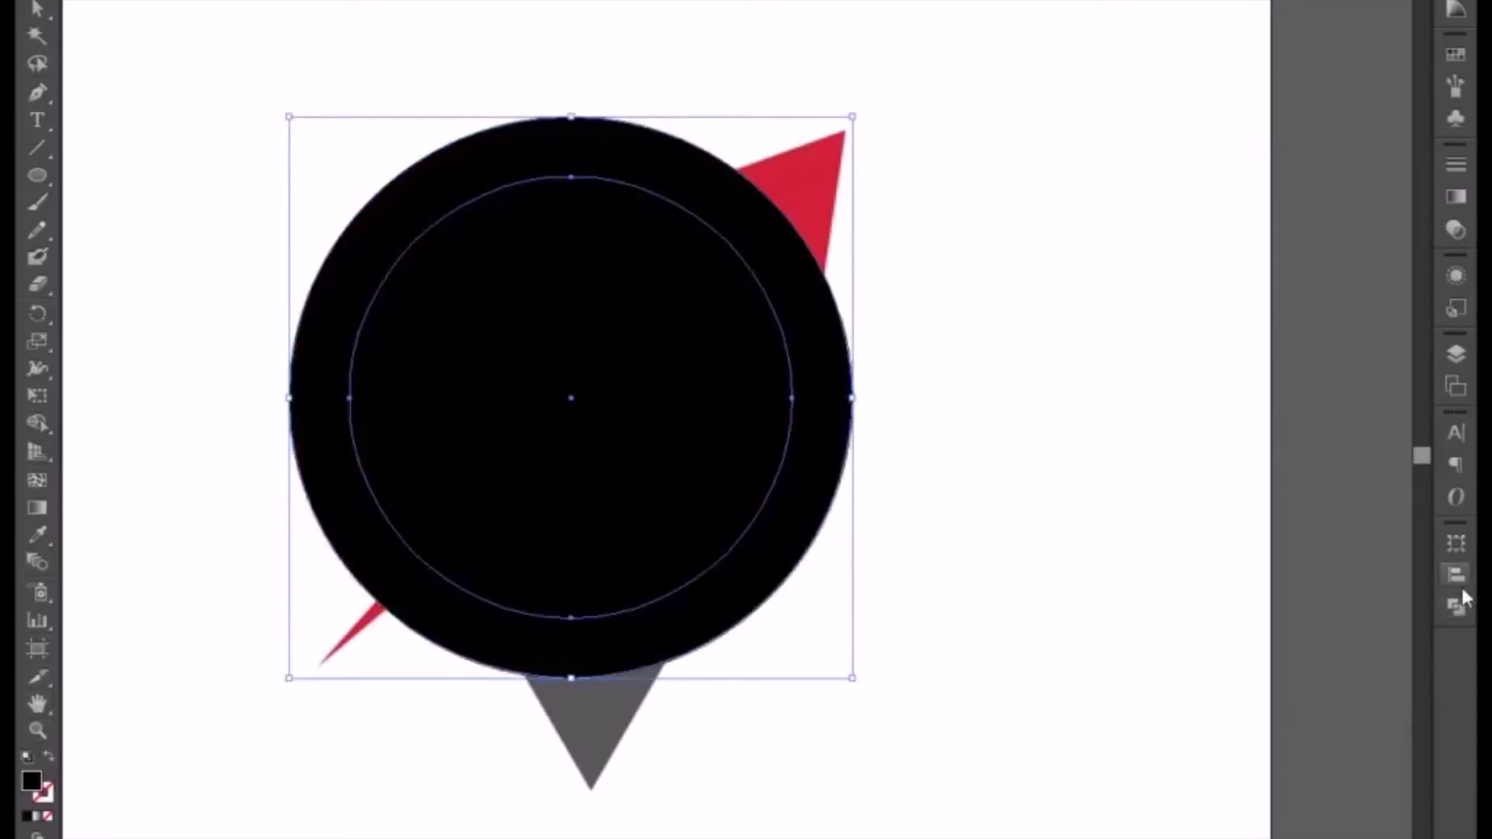
click(1459, 581)
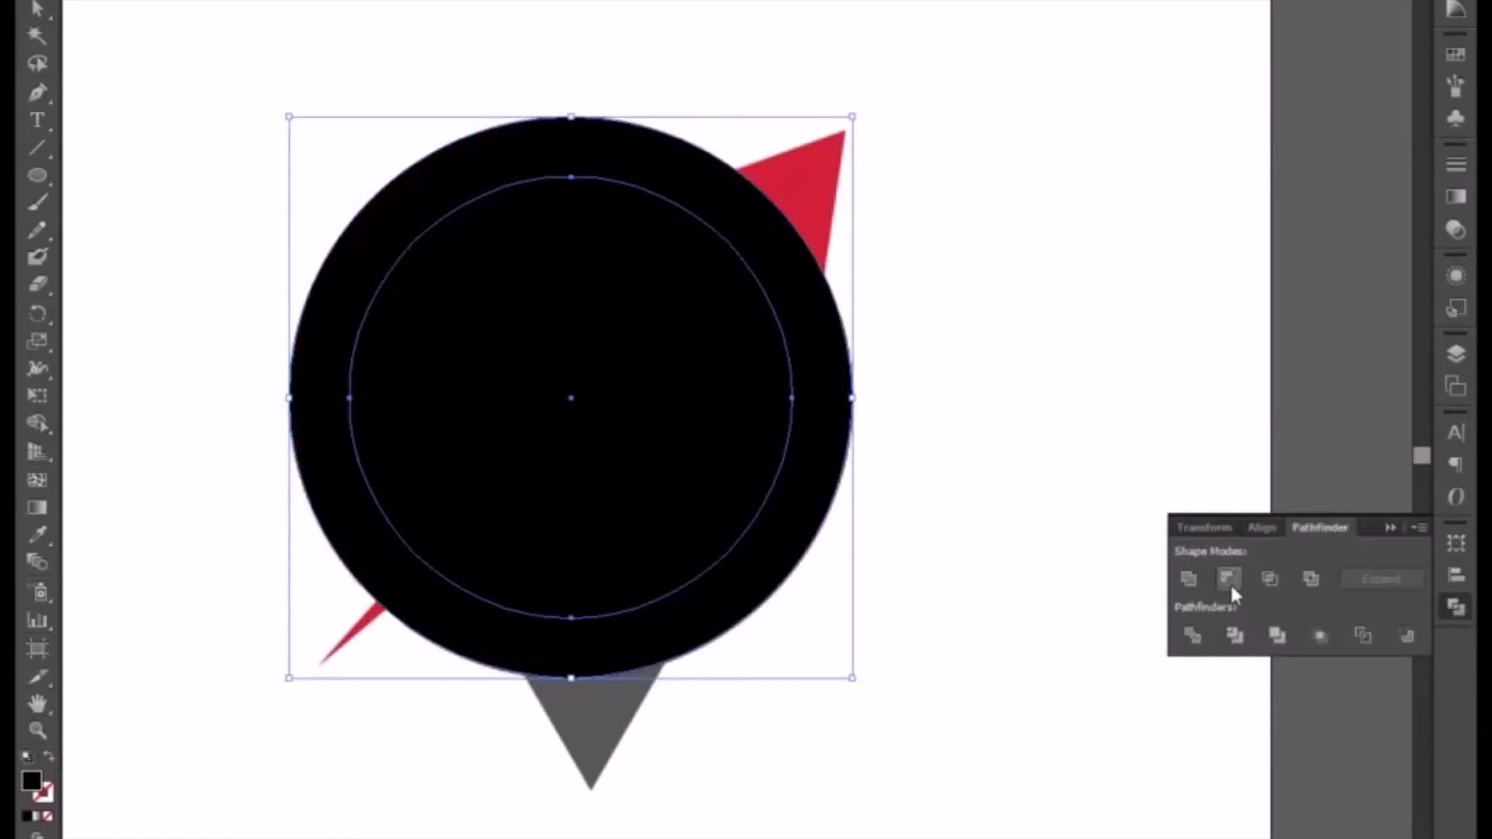
click(1228, 579)
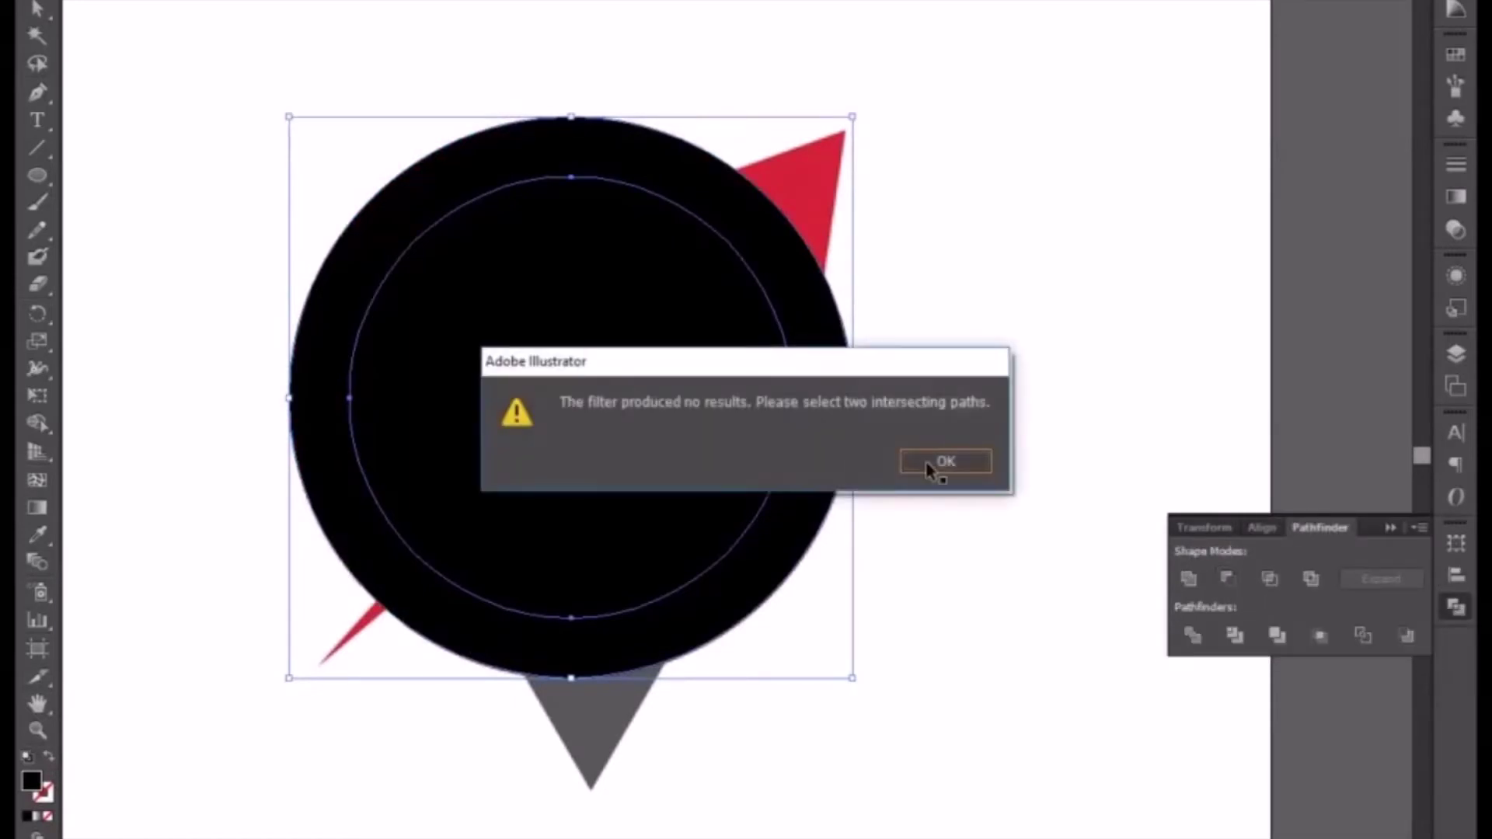
click(927, 464)
Step: Reselect both circles, apply Minus Front to cut out the ring, then swap back to an outline
click(1214, 435)
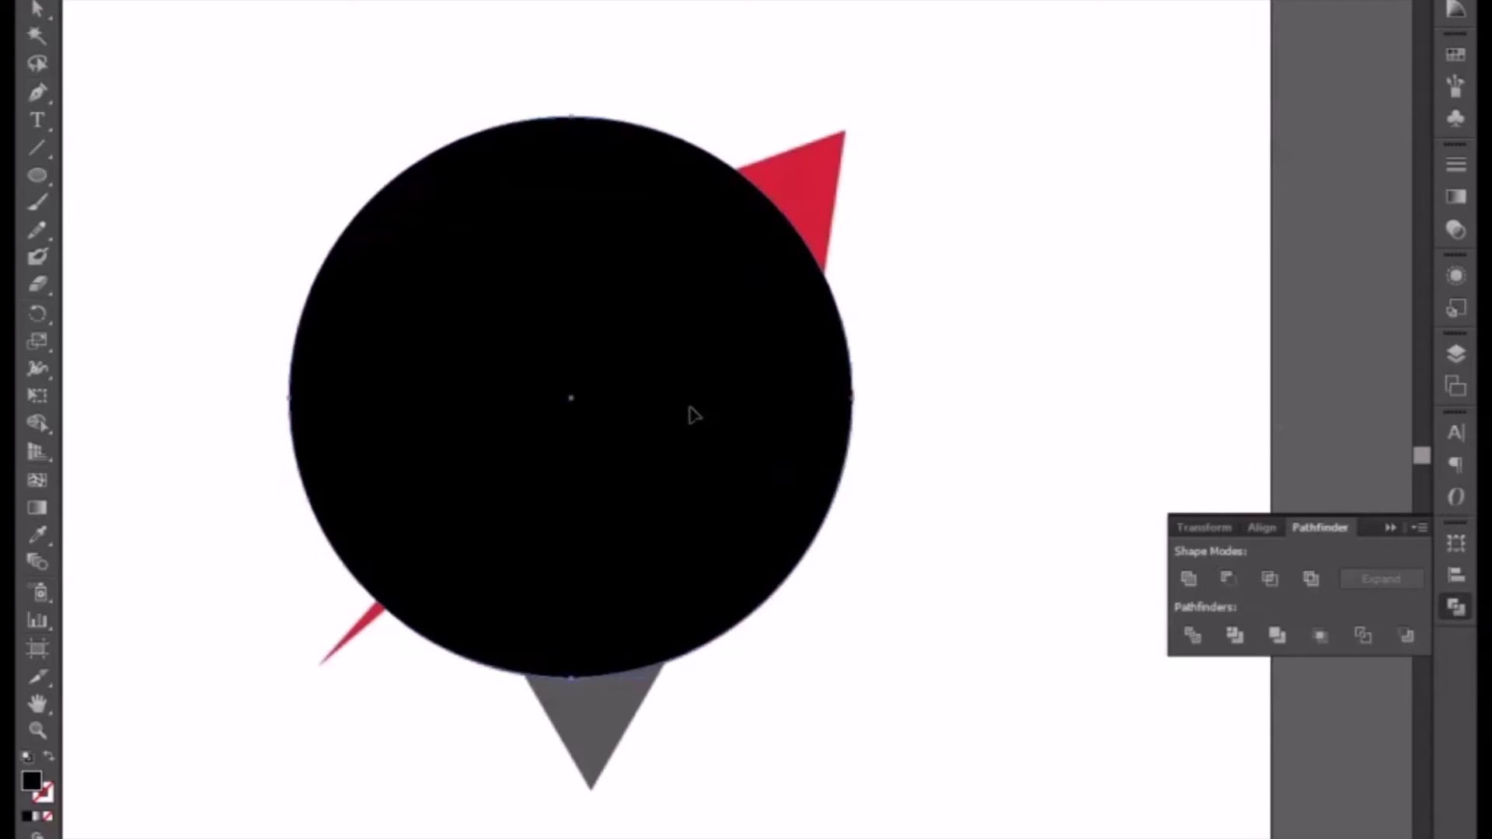
click(694, 416)
key(Delete)
click(589, 416)
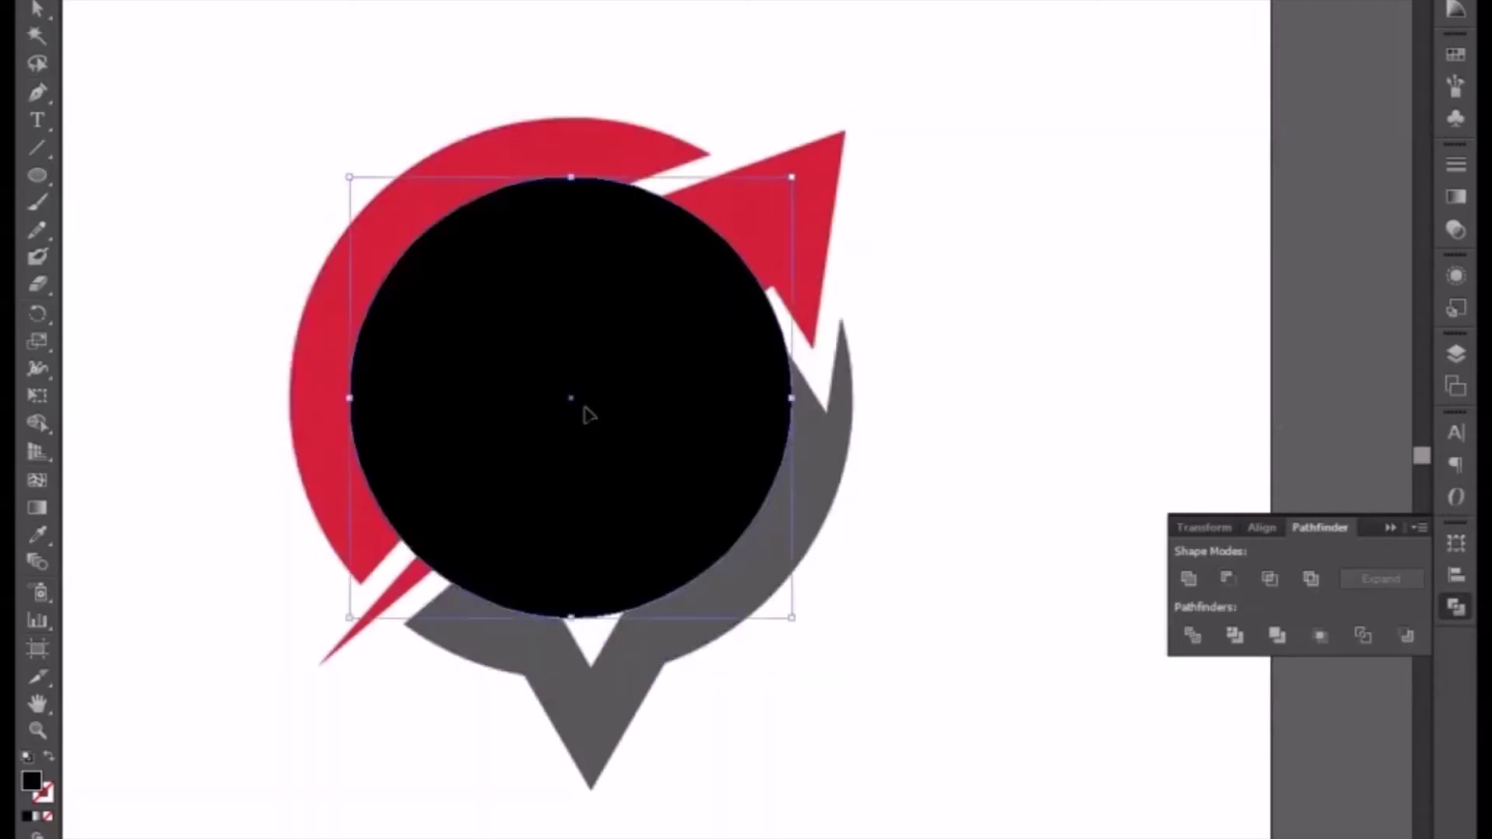
key(ctrl+z)
shift+click(616, 423)
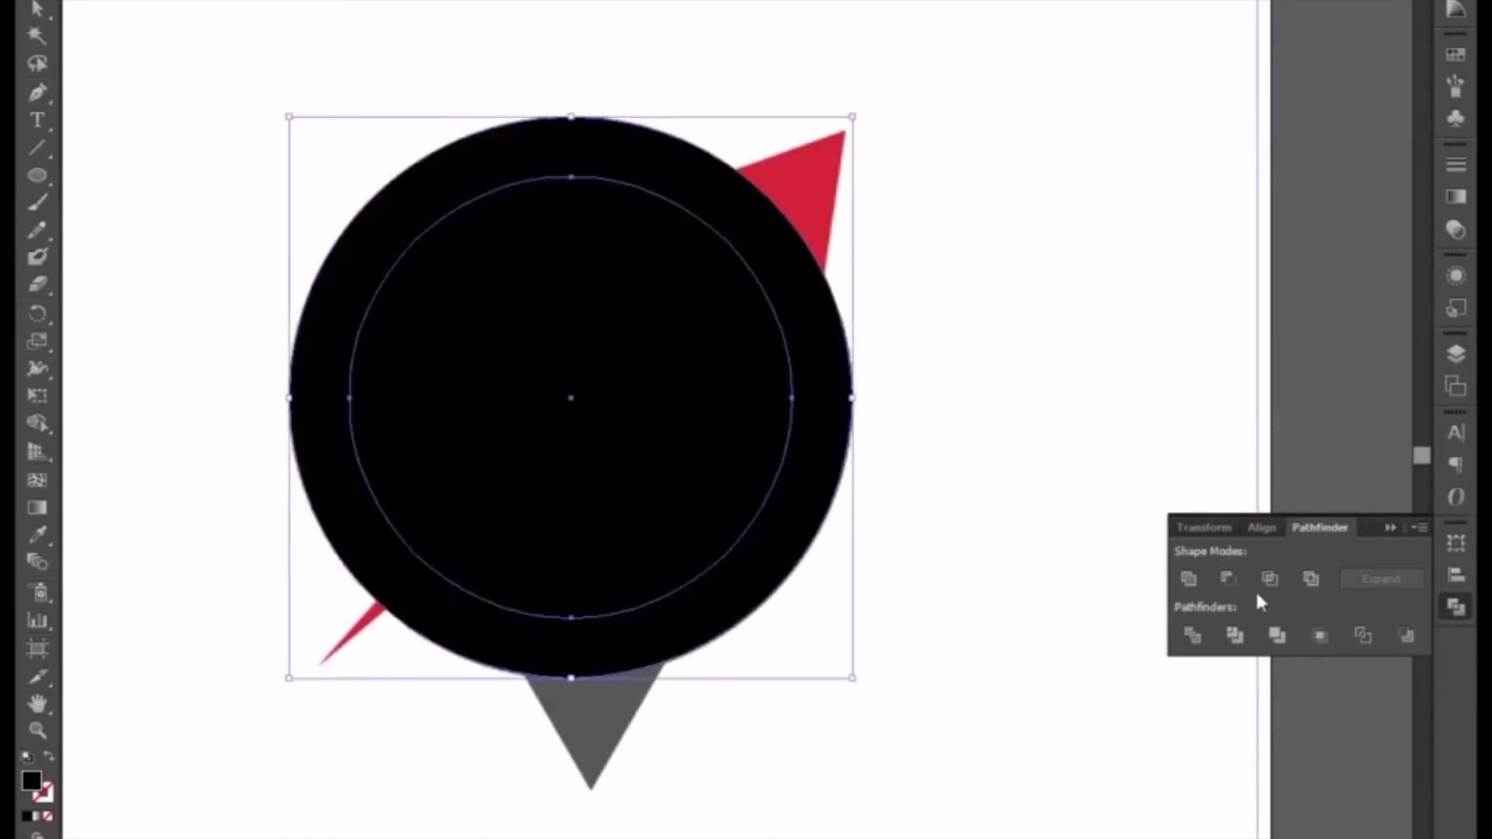
click(1226, 580)
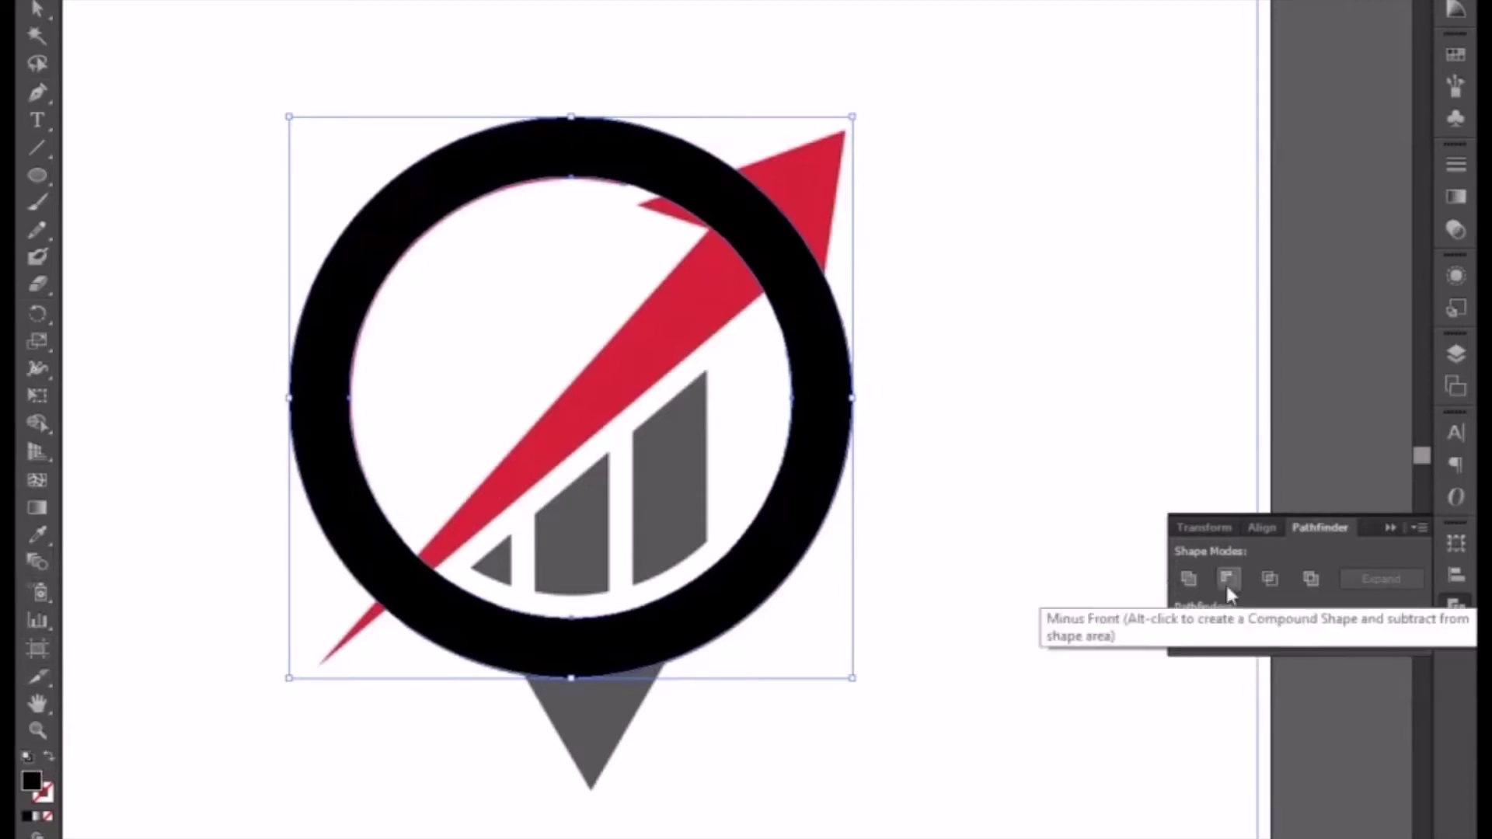
click(48, 757)
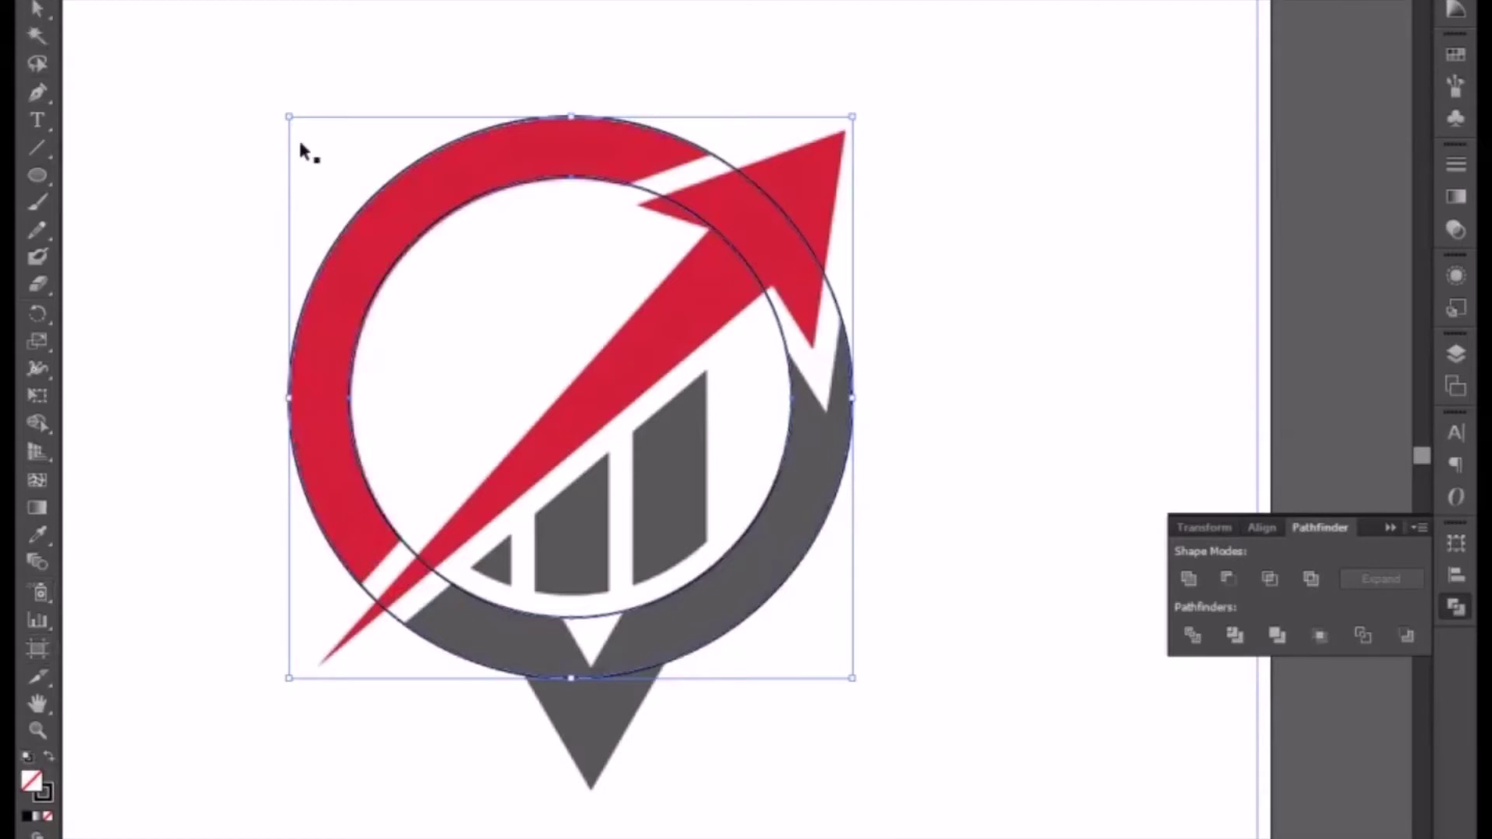
Step: Scale a concentric copy of the inner circle down to 185.5 pt inside the ring
double_click(455, 215)
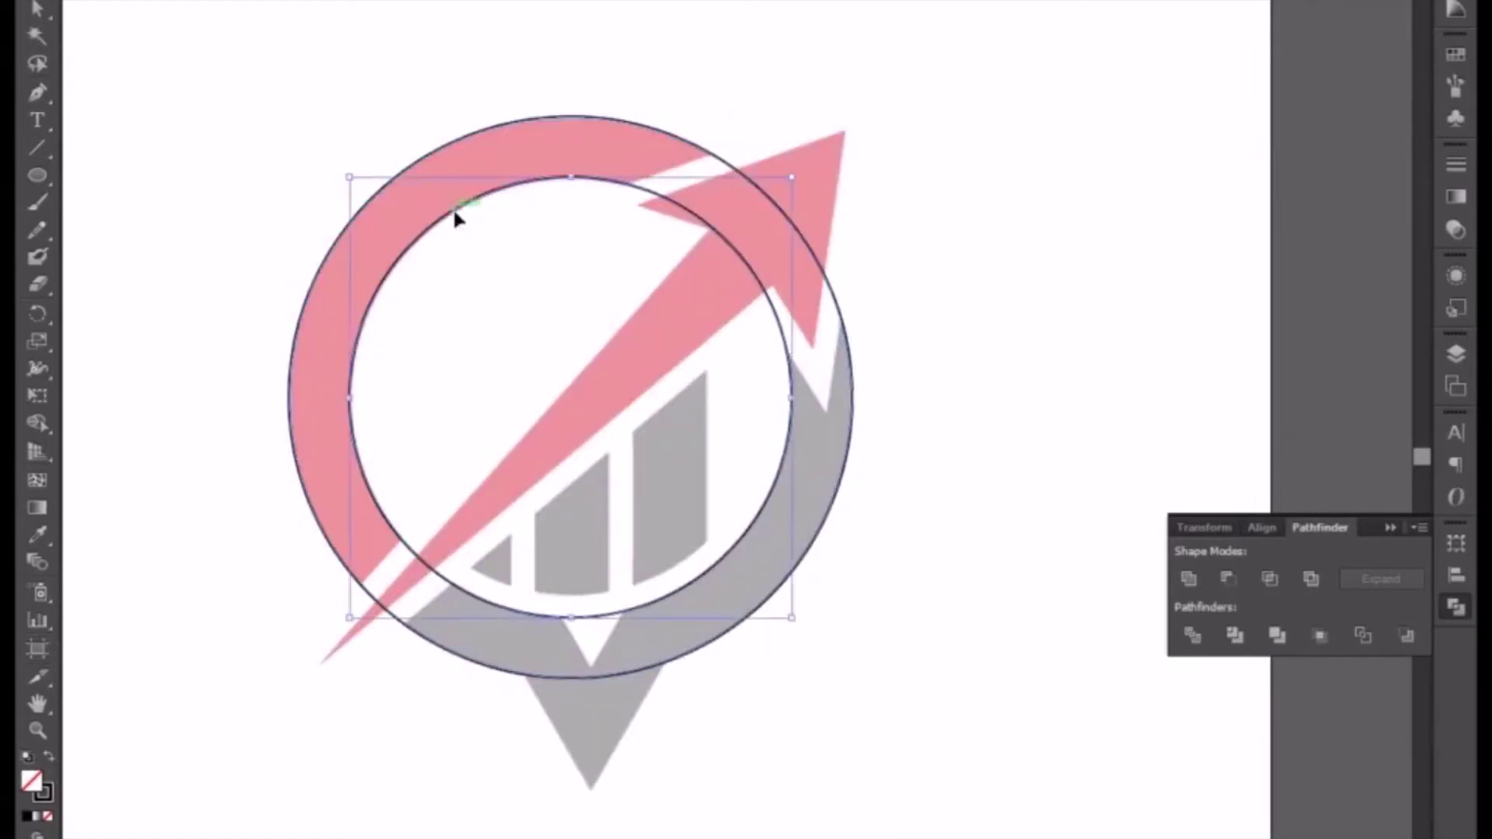
click(455, 219)
click(456, 219)
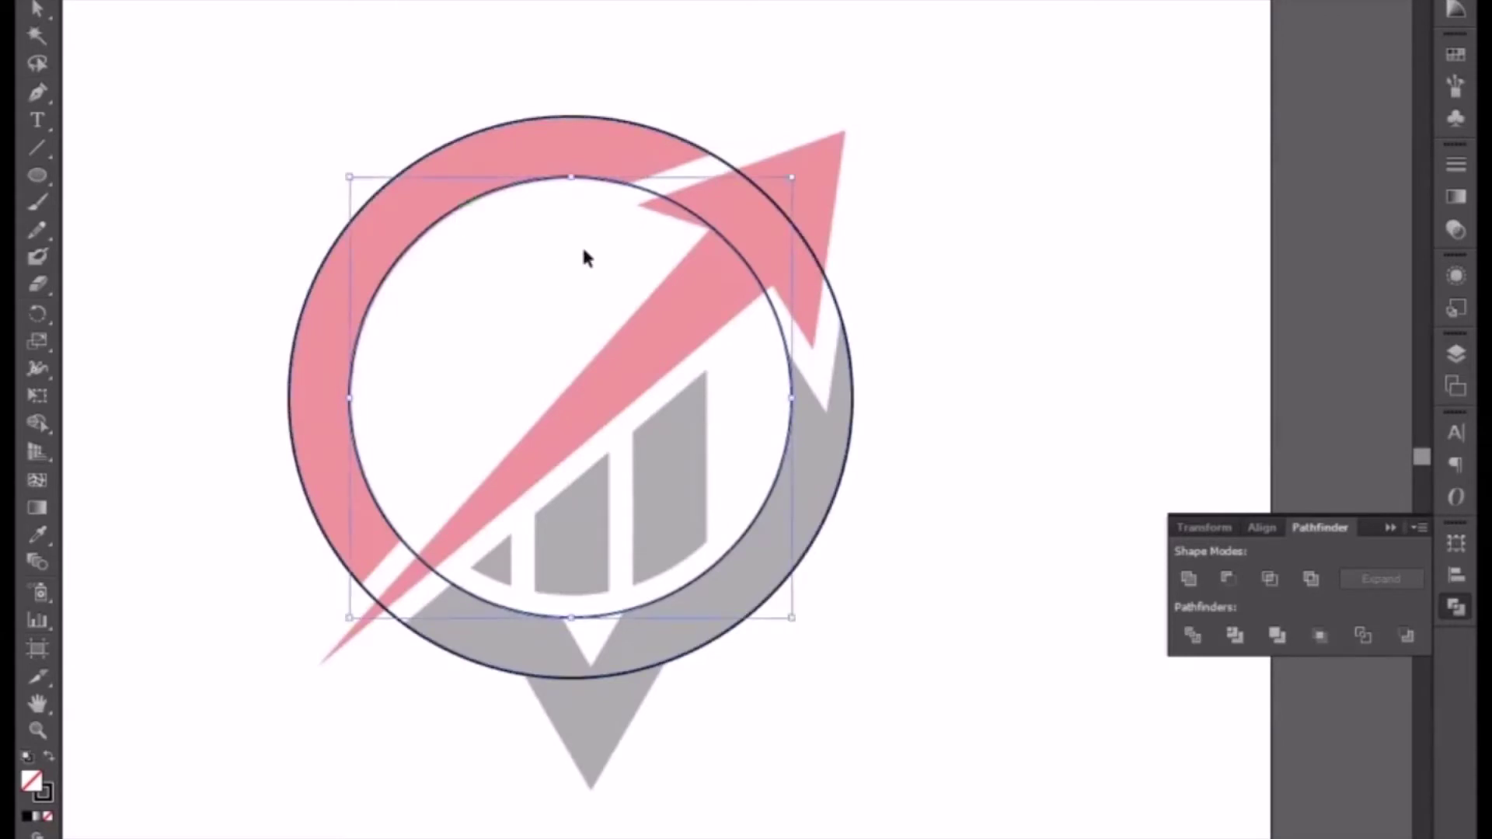
drag(791, 179, 771, 201)
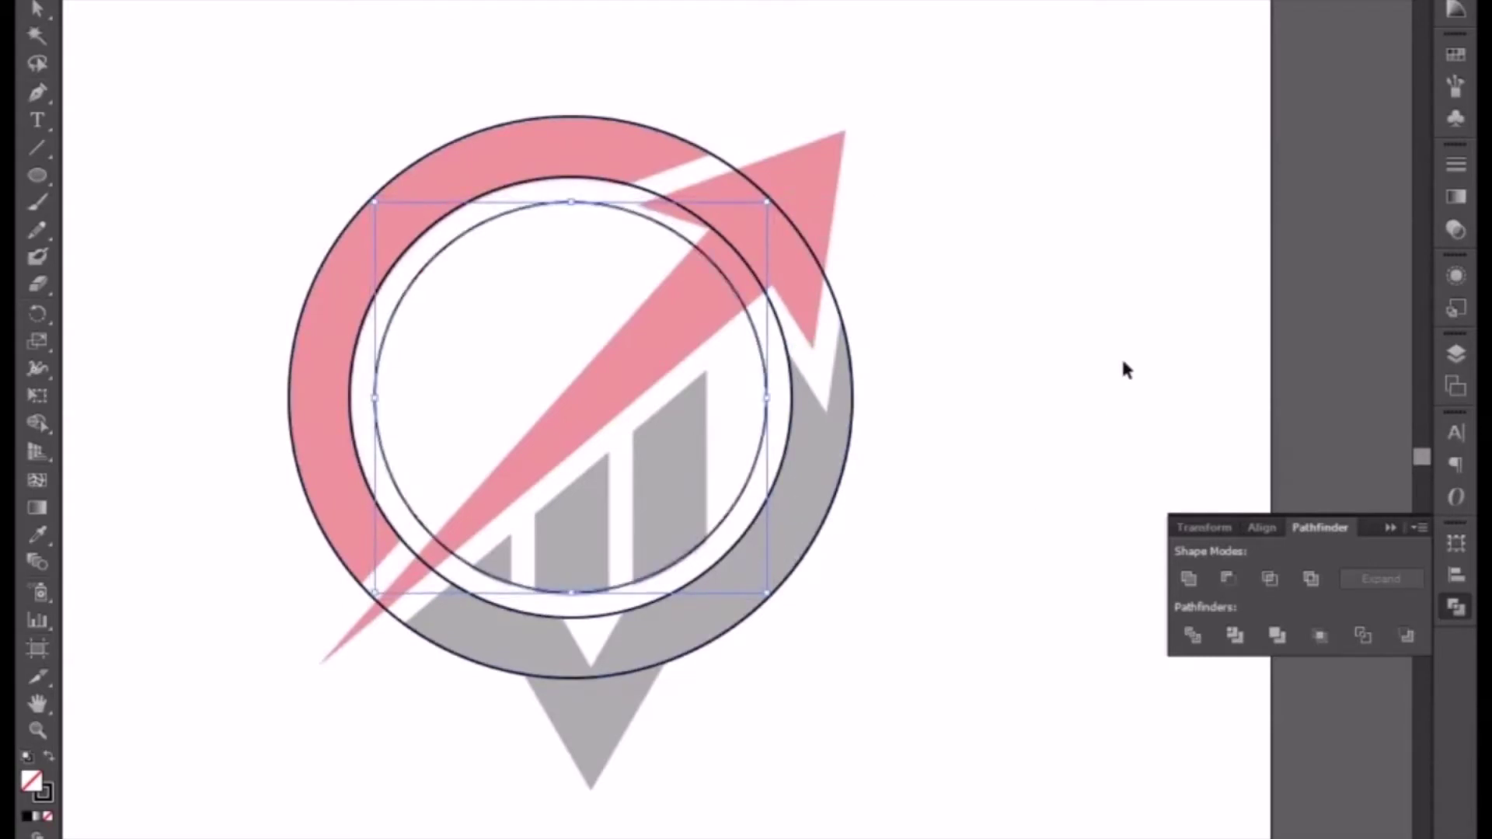
click(1292, 300)
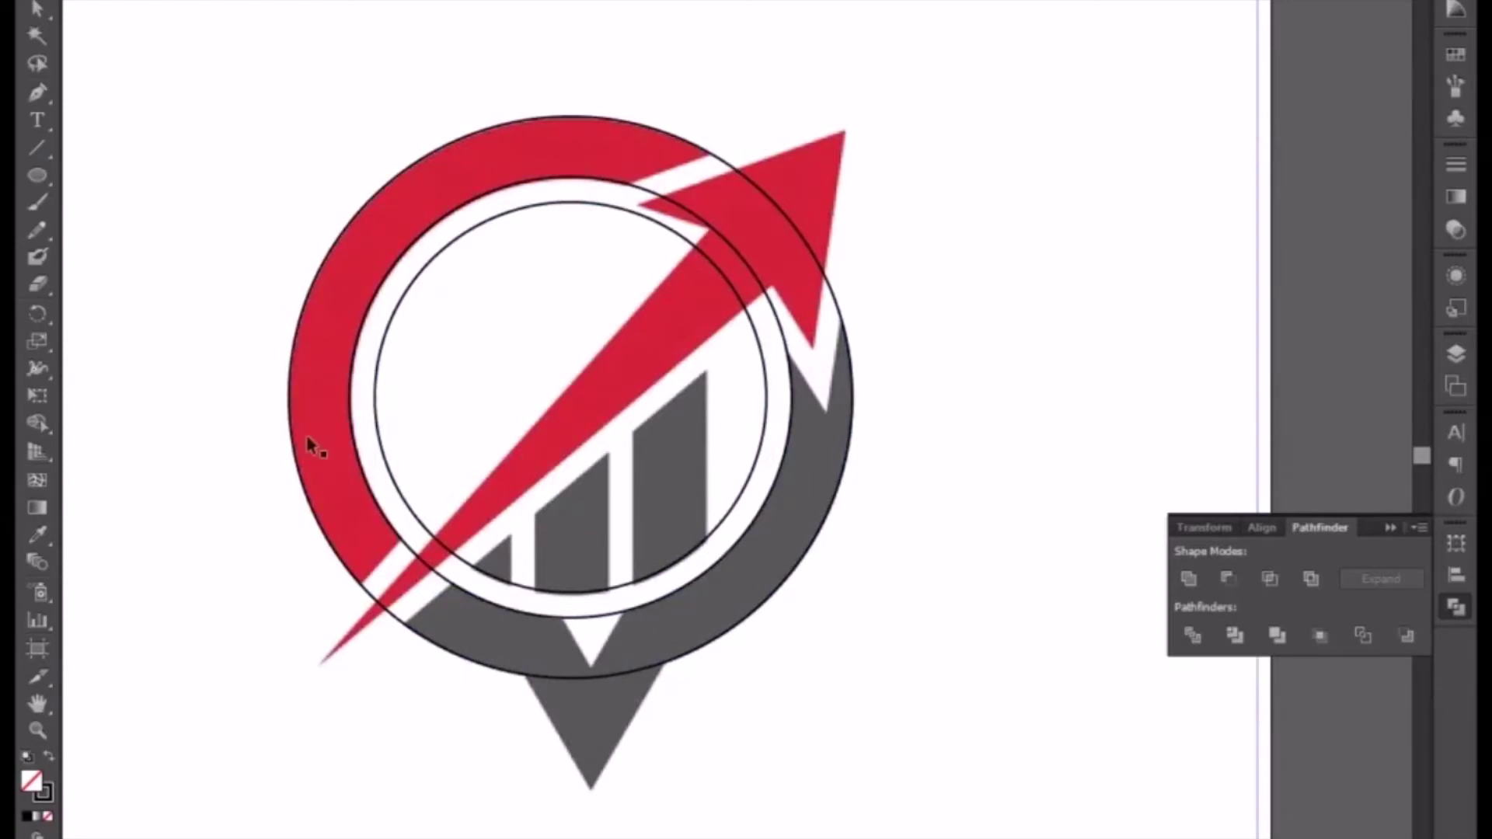
Step: Trace a closed Pen outline of the slanted strip along the arrow's lower edge, from the ring to the tail
click(37, 95)
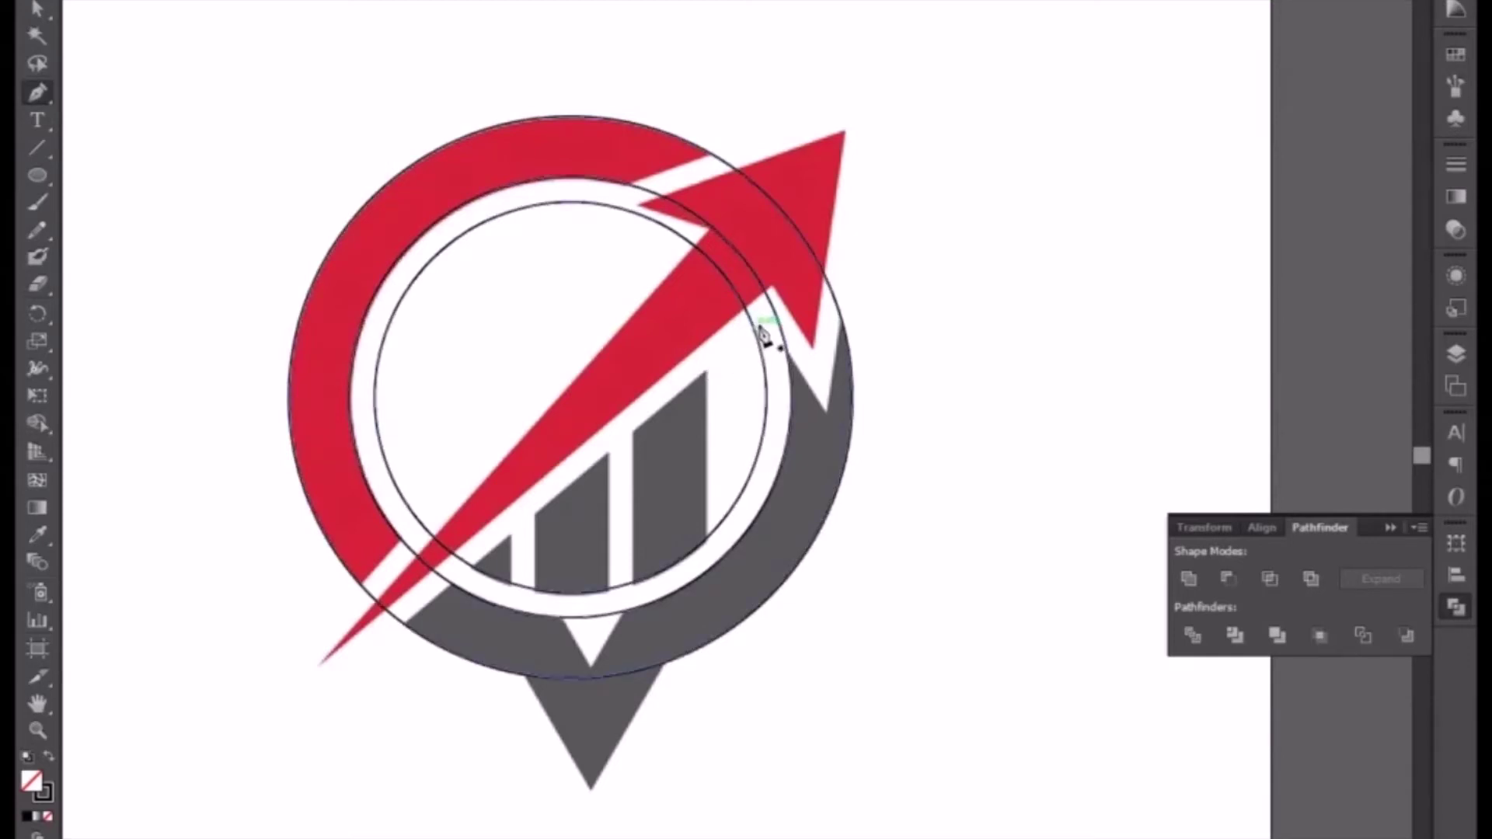
click(762, 331)
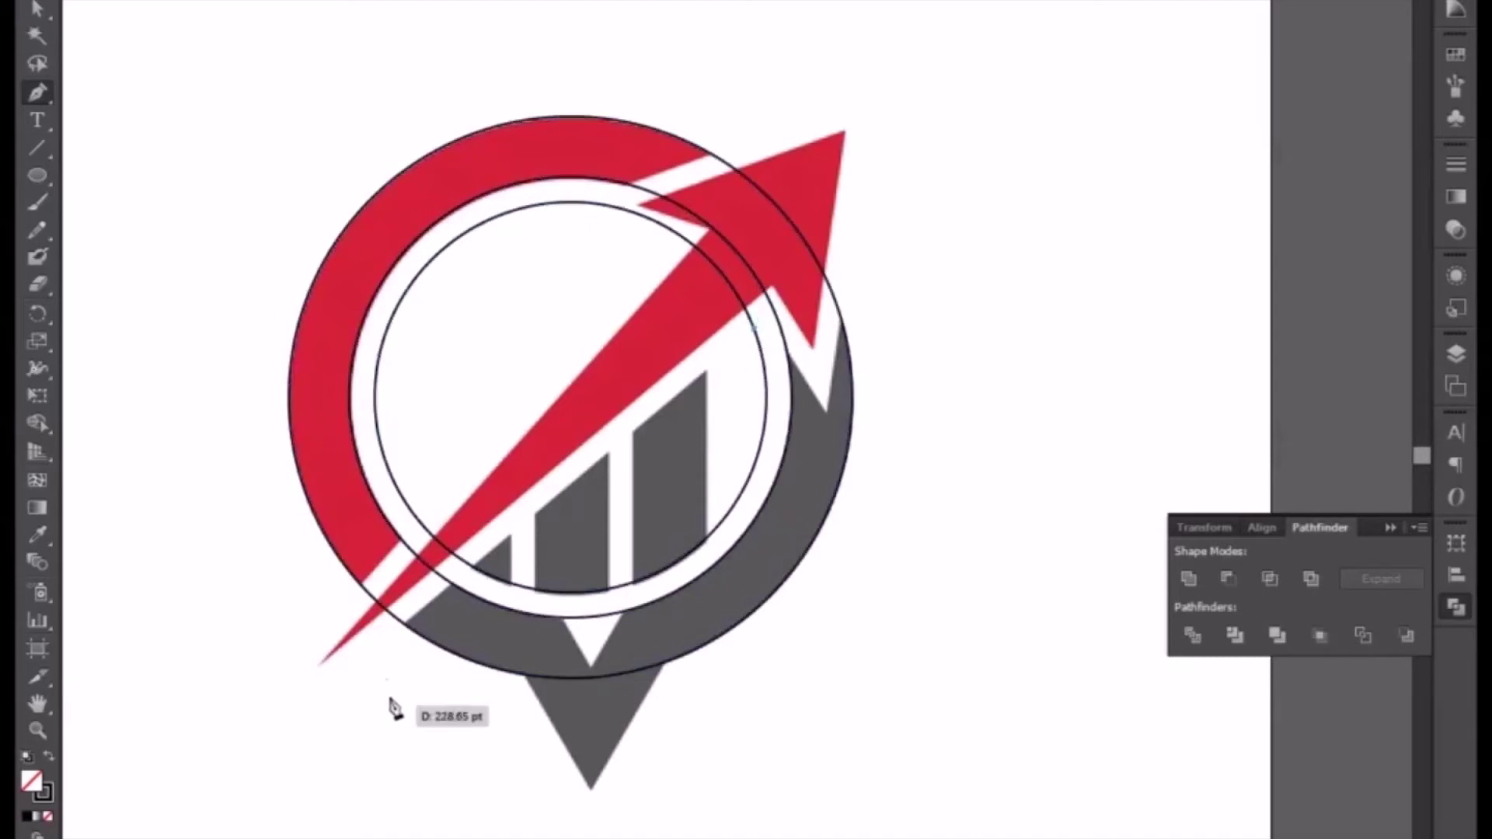
click(377, 656)
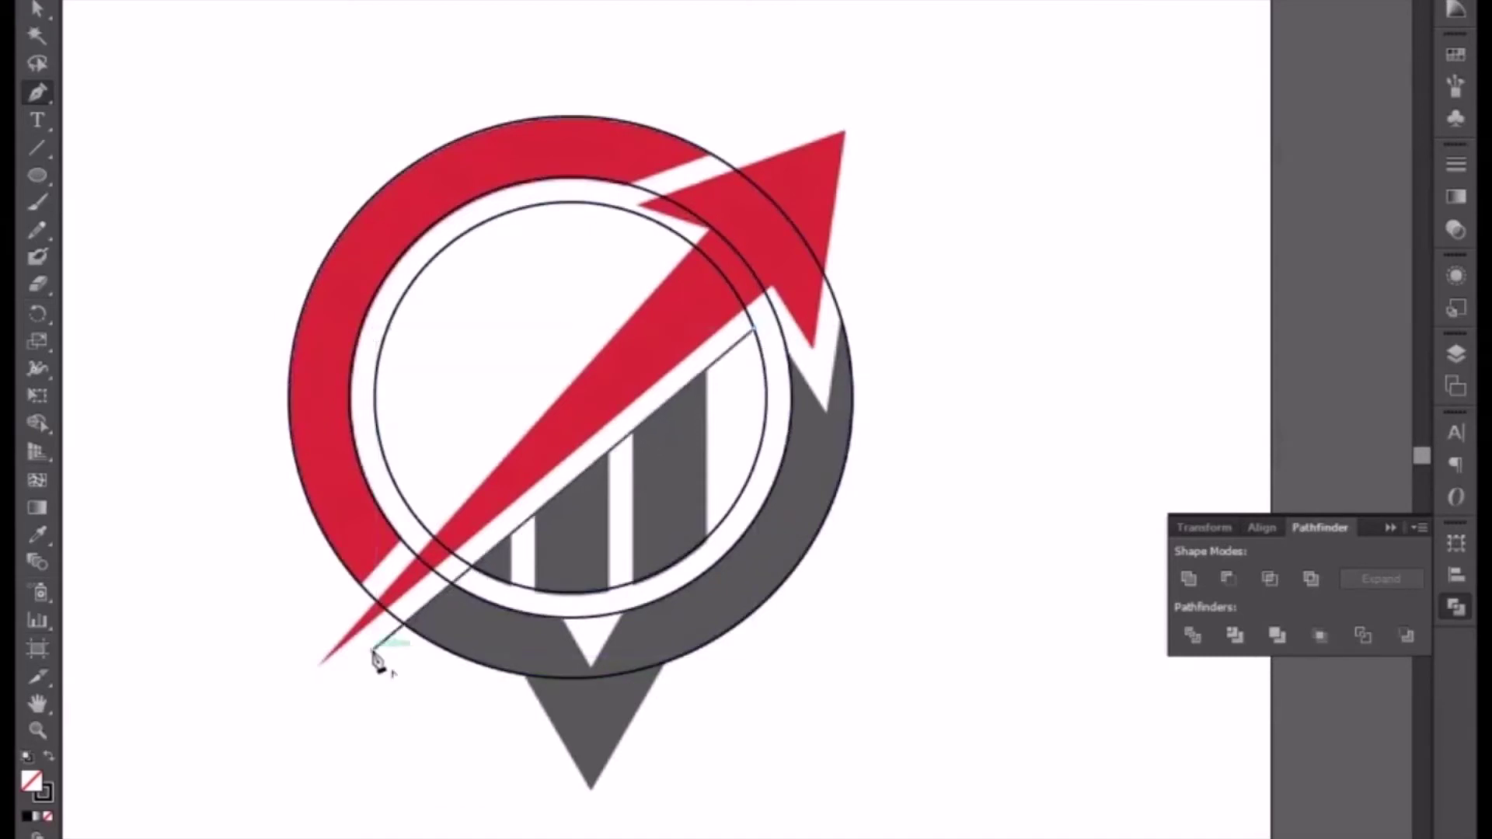
key(ctrl)
click(345, 602)
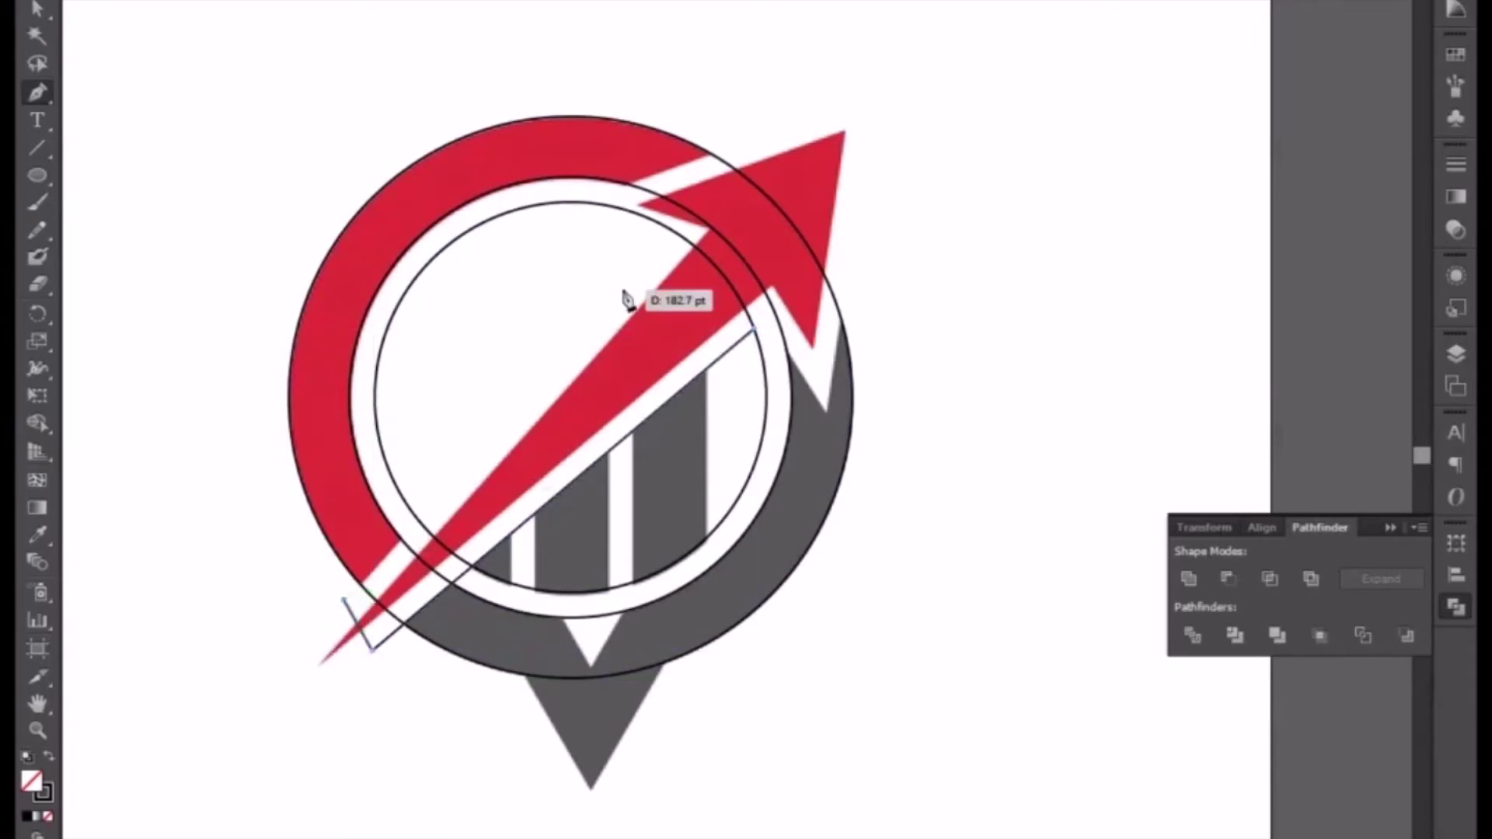
click(599, 342)
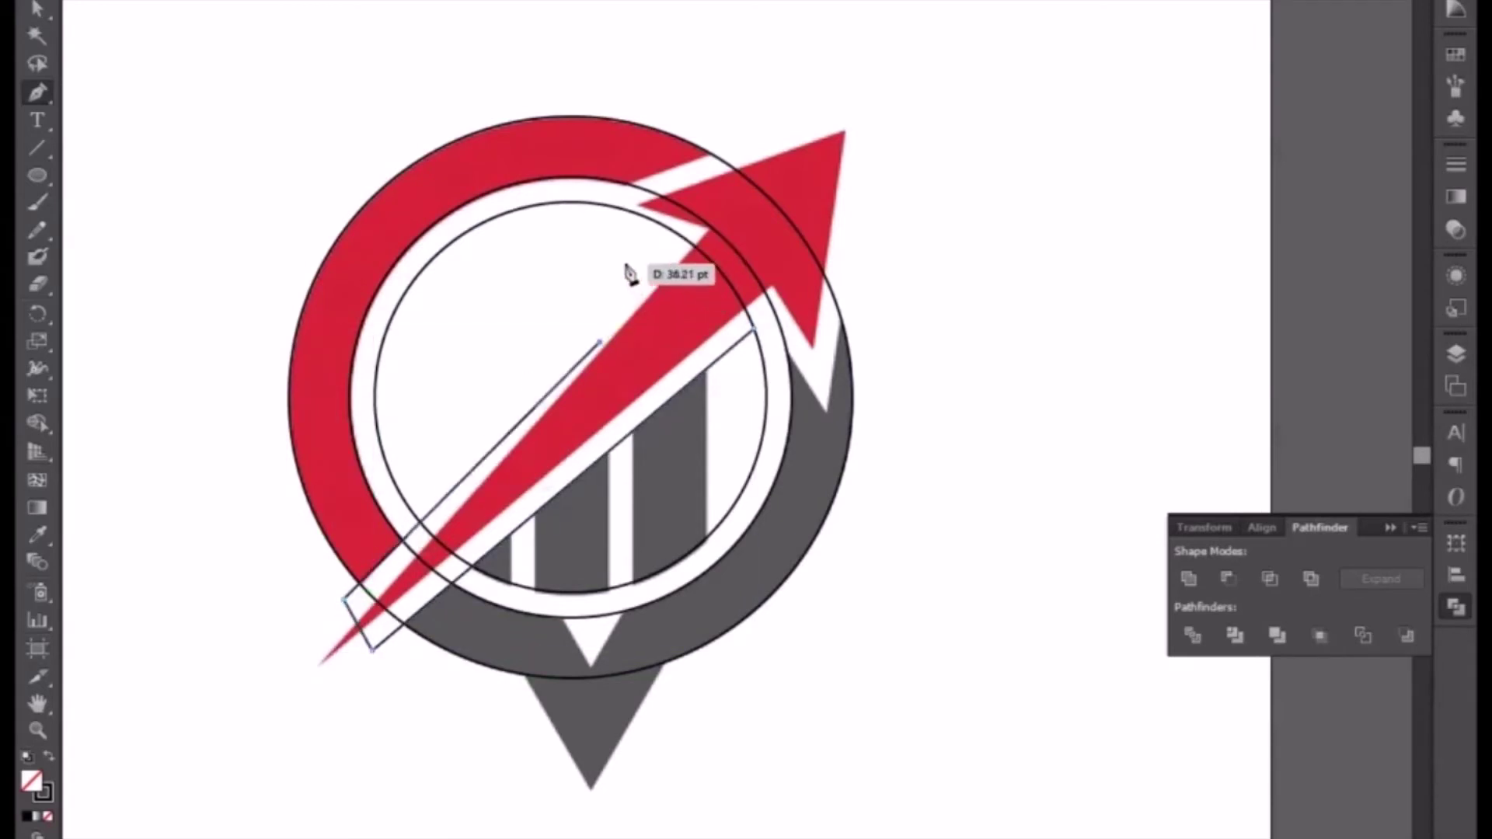
click(755, 334)
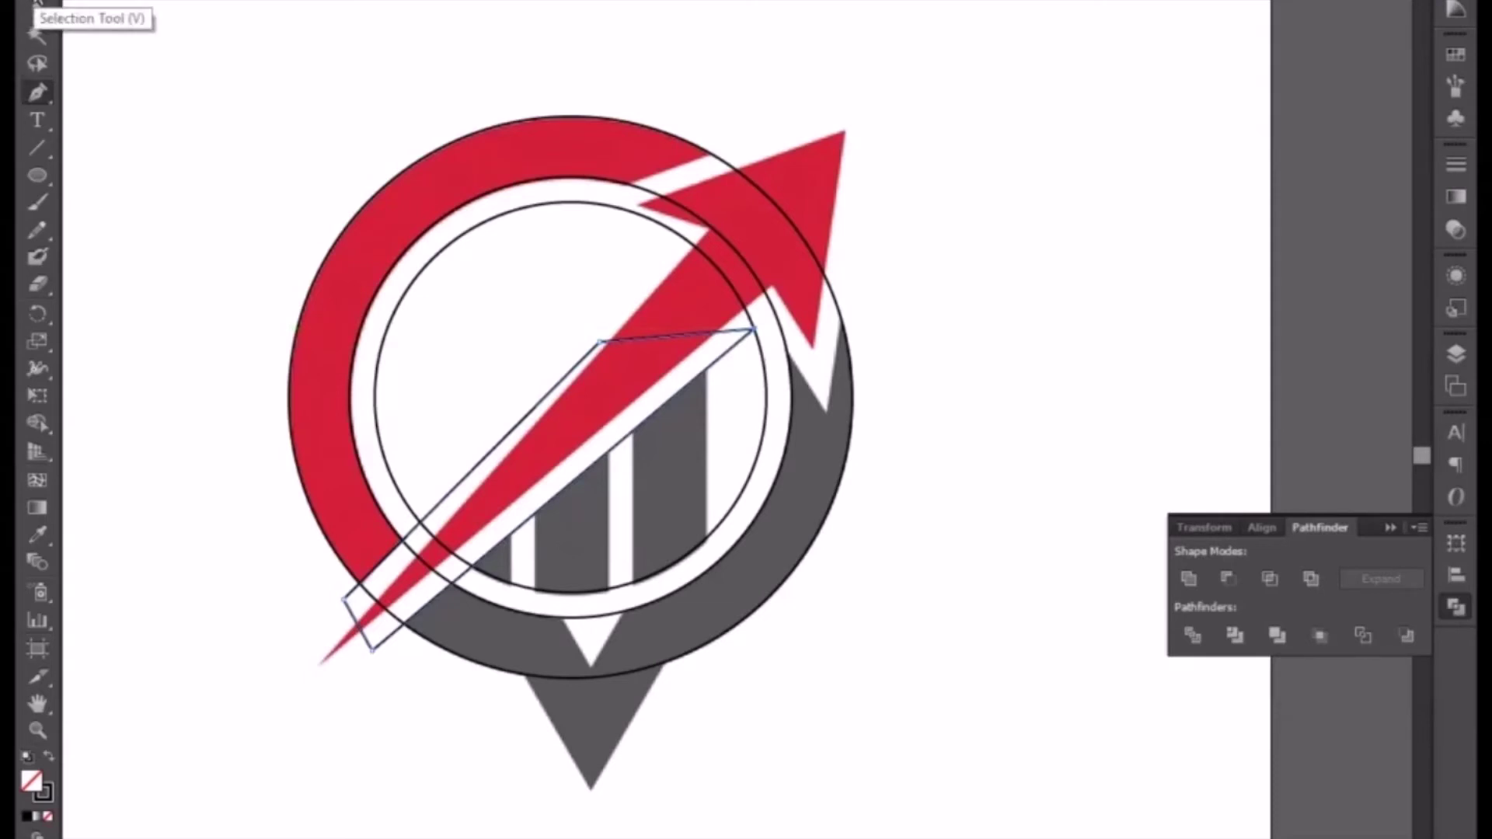
click(37, 8)
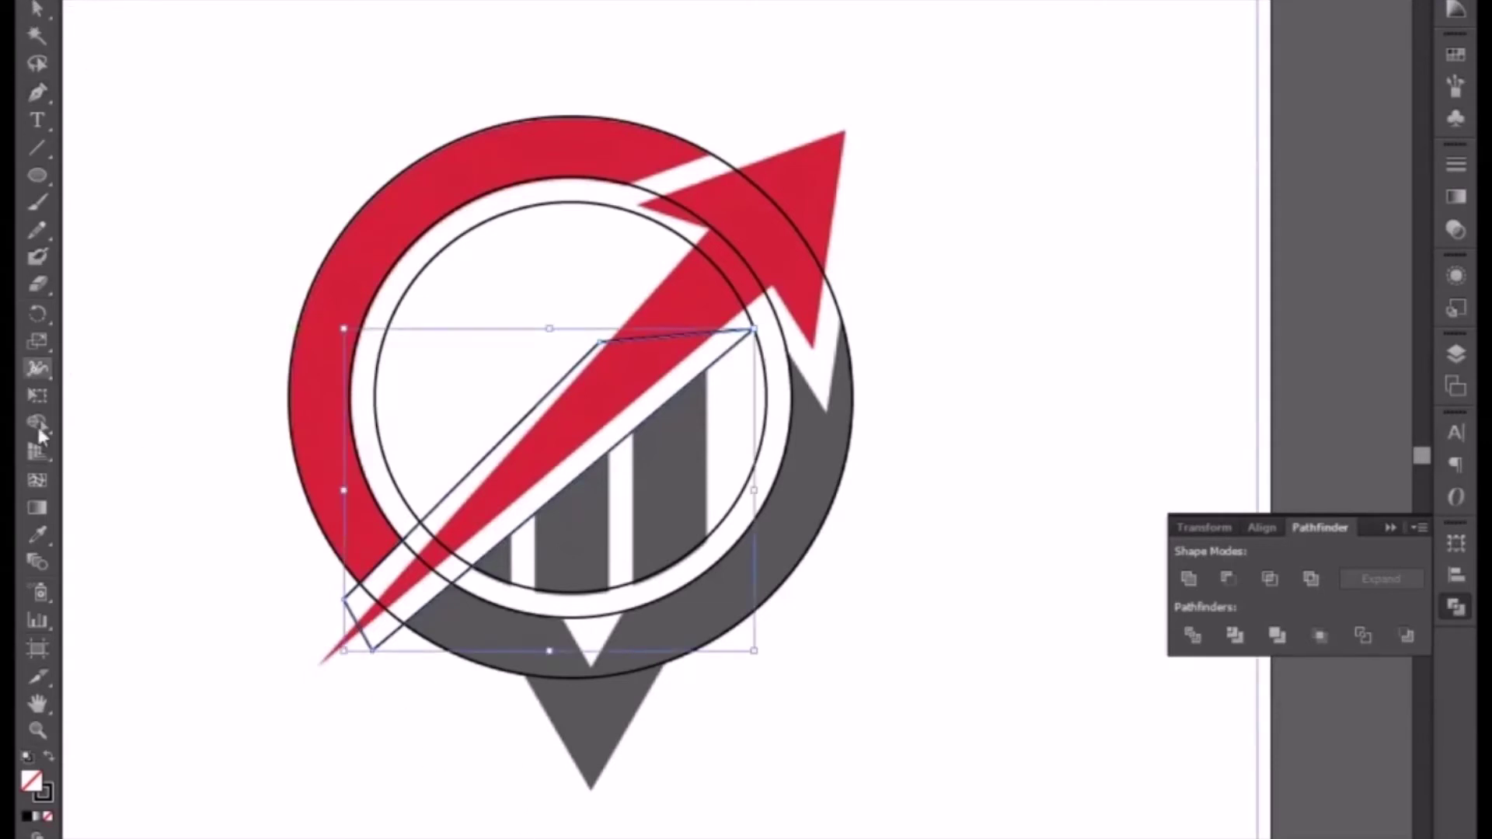
Step: Trace a closed triangle over the small white notch at the ring's bottom
click(36, 100)
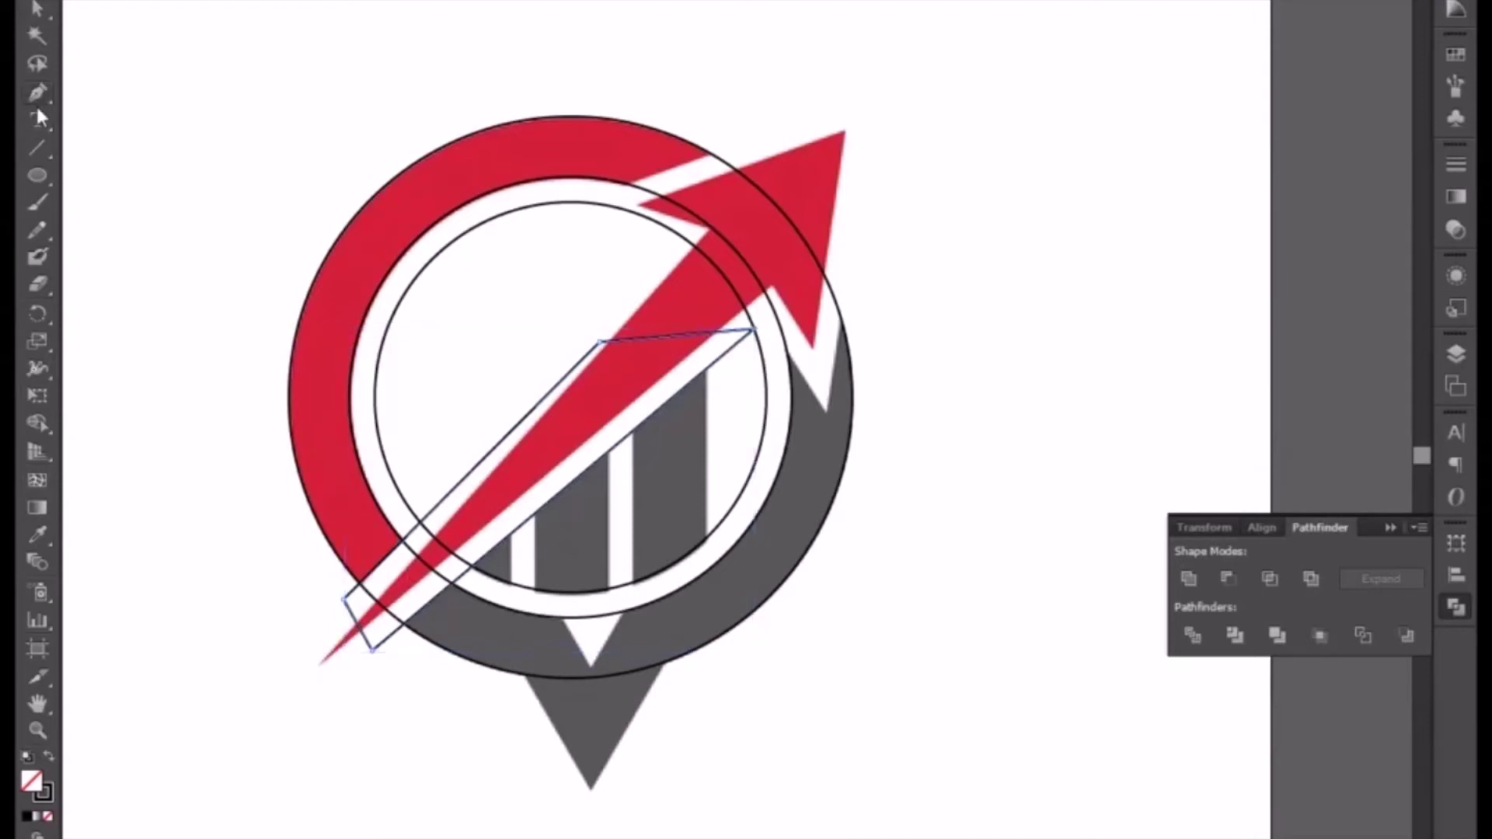
click(558, 615)
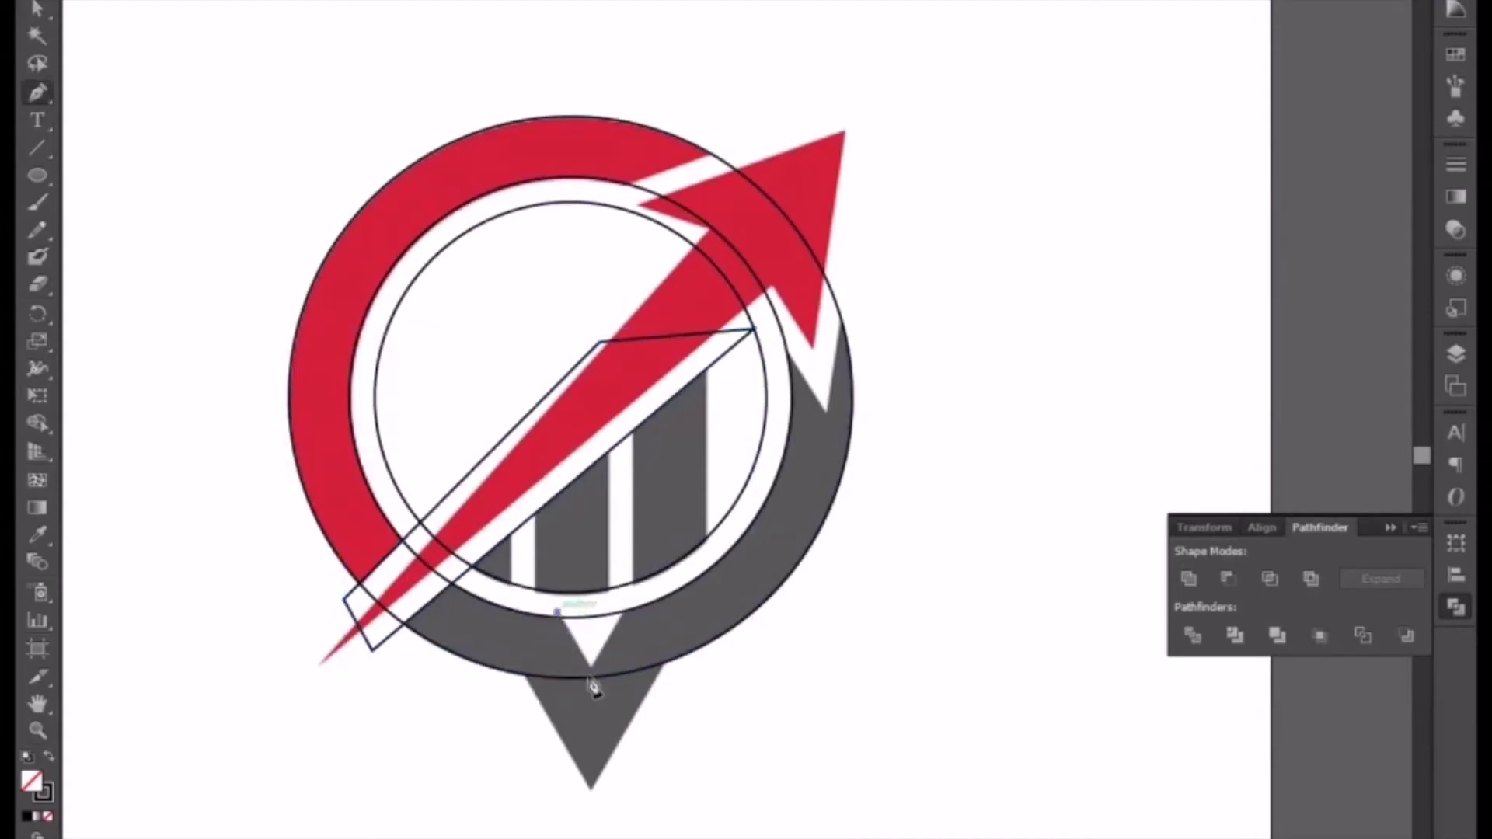
click(628, 613)
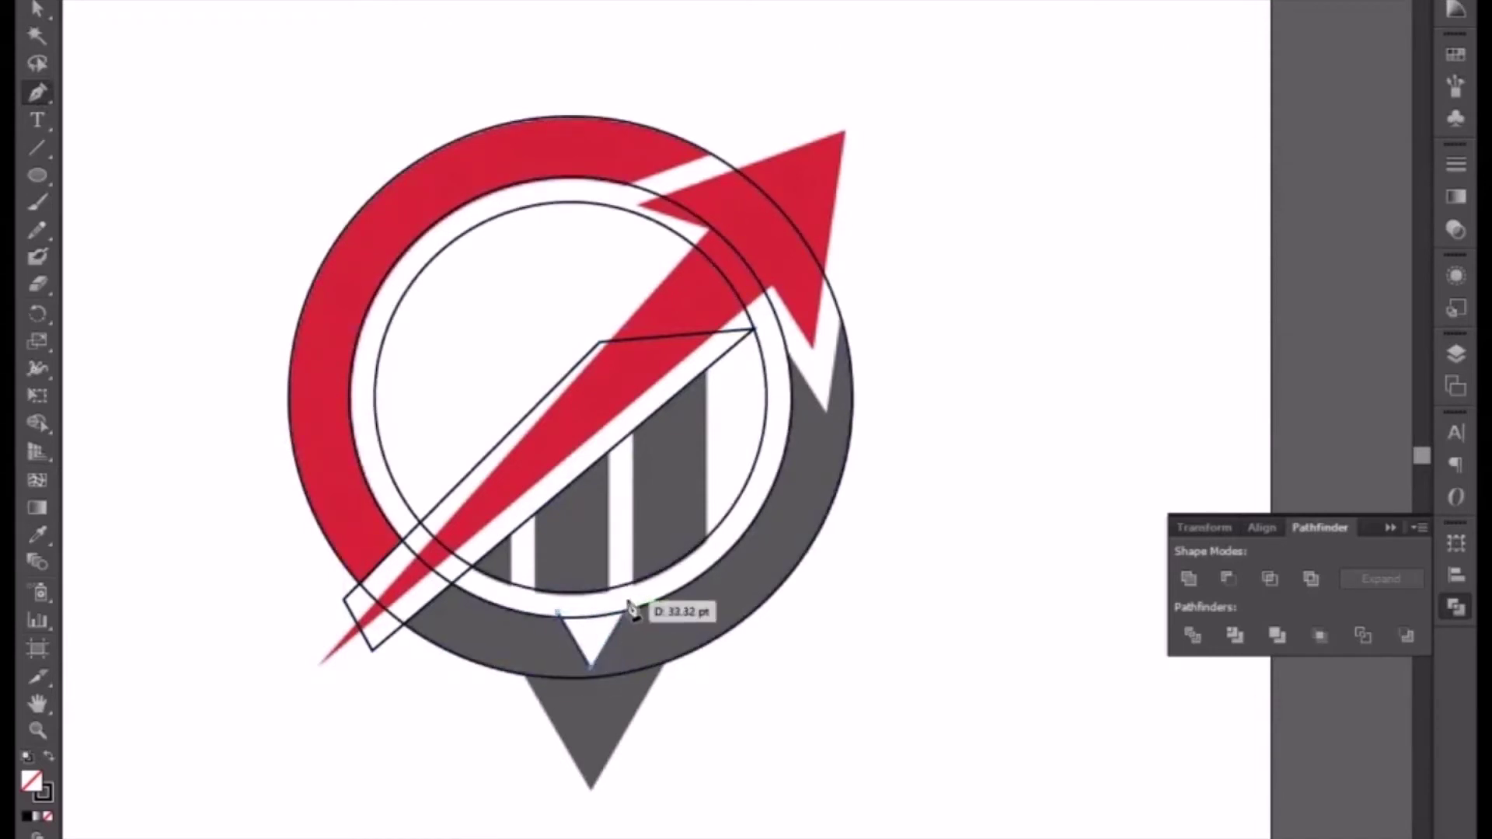
click(629, 600)
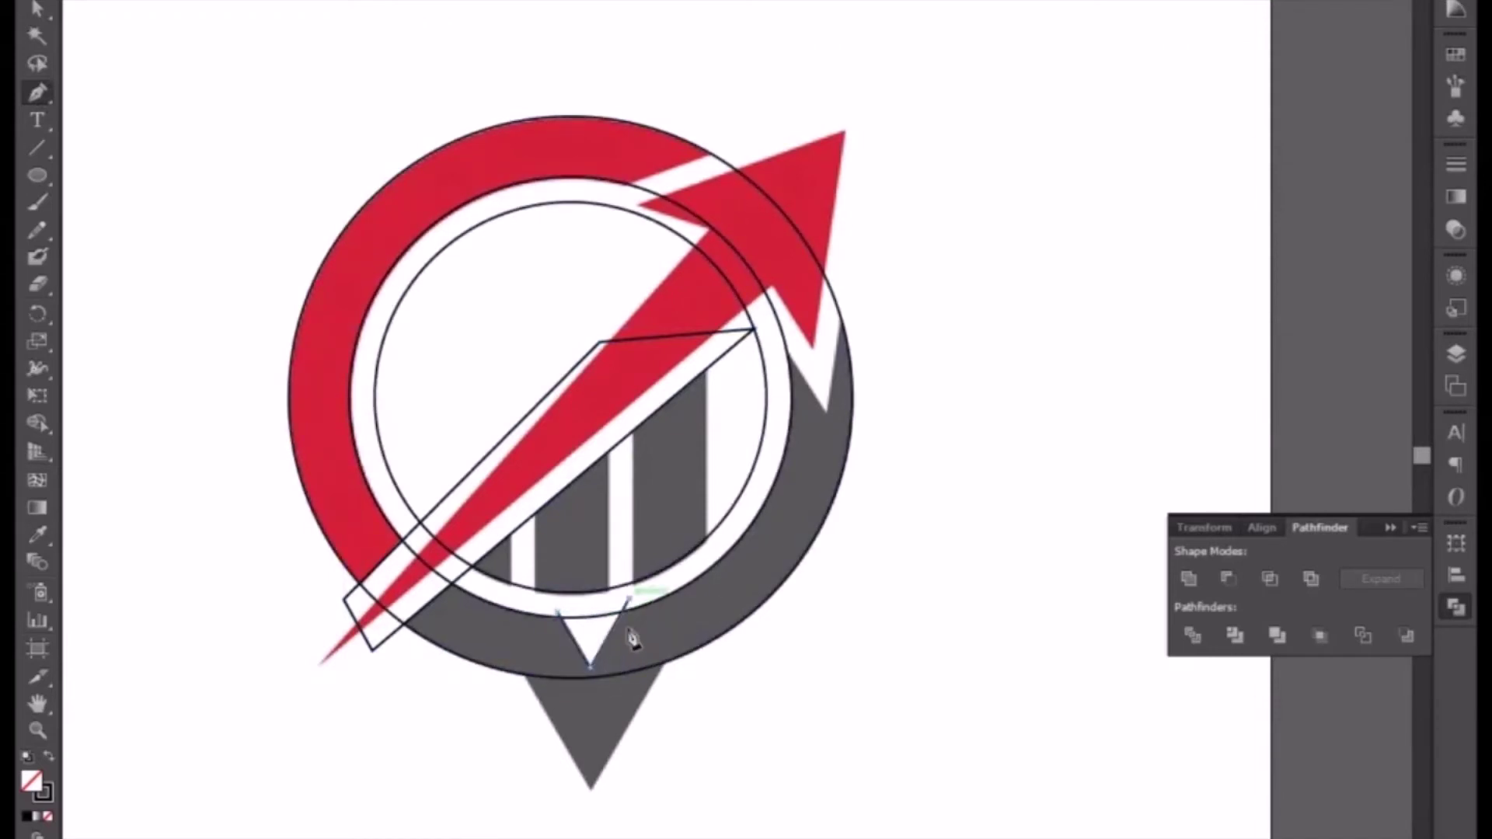
click(559, 615)
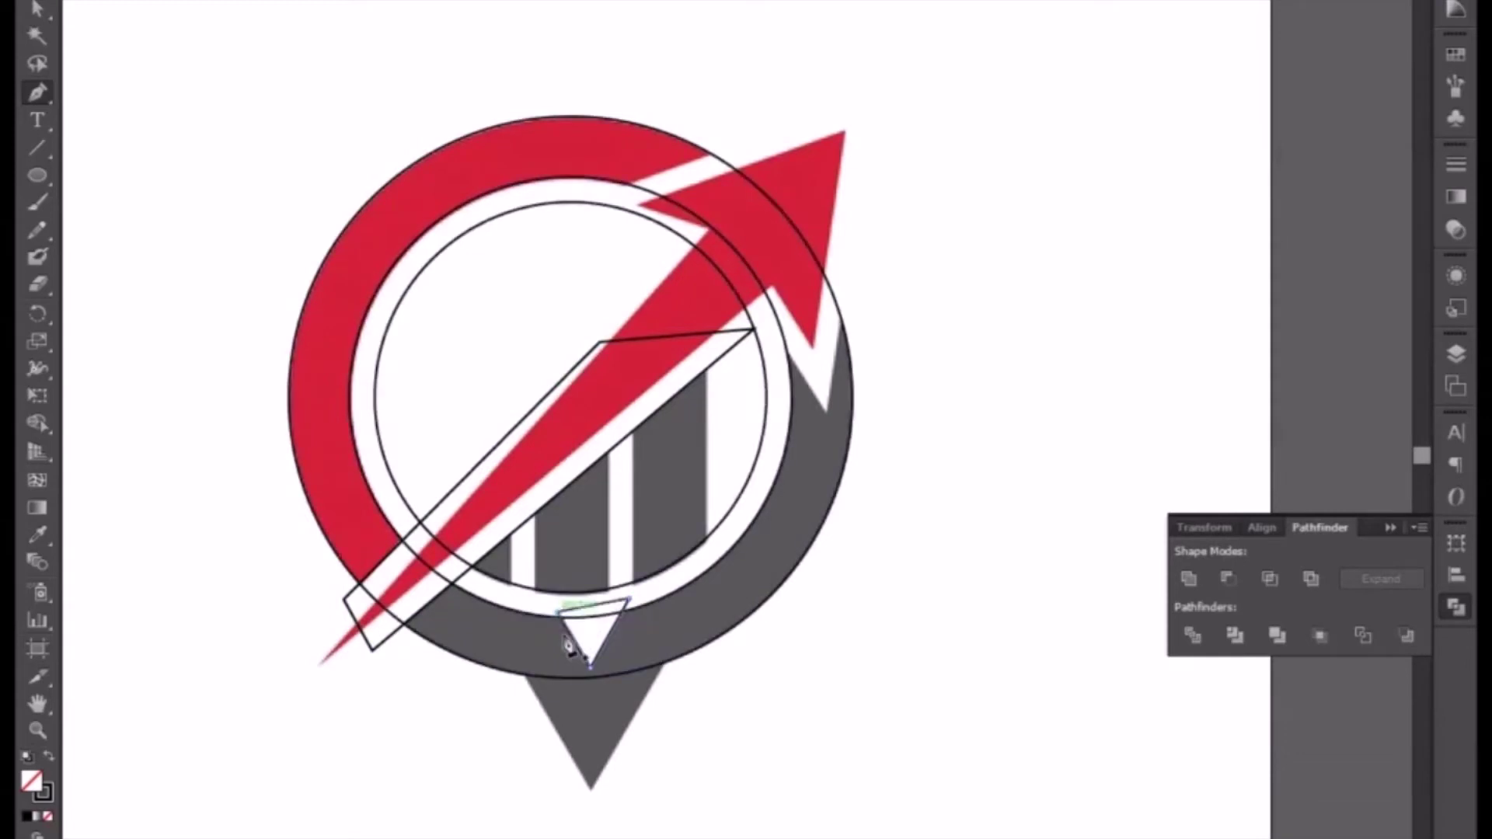
Step: Outline the pin's pointed tip below the ring as a closed shape with a curved top
click(520, 668)
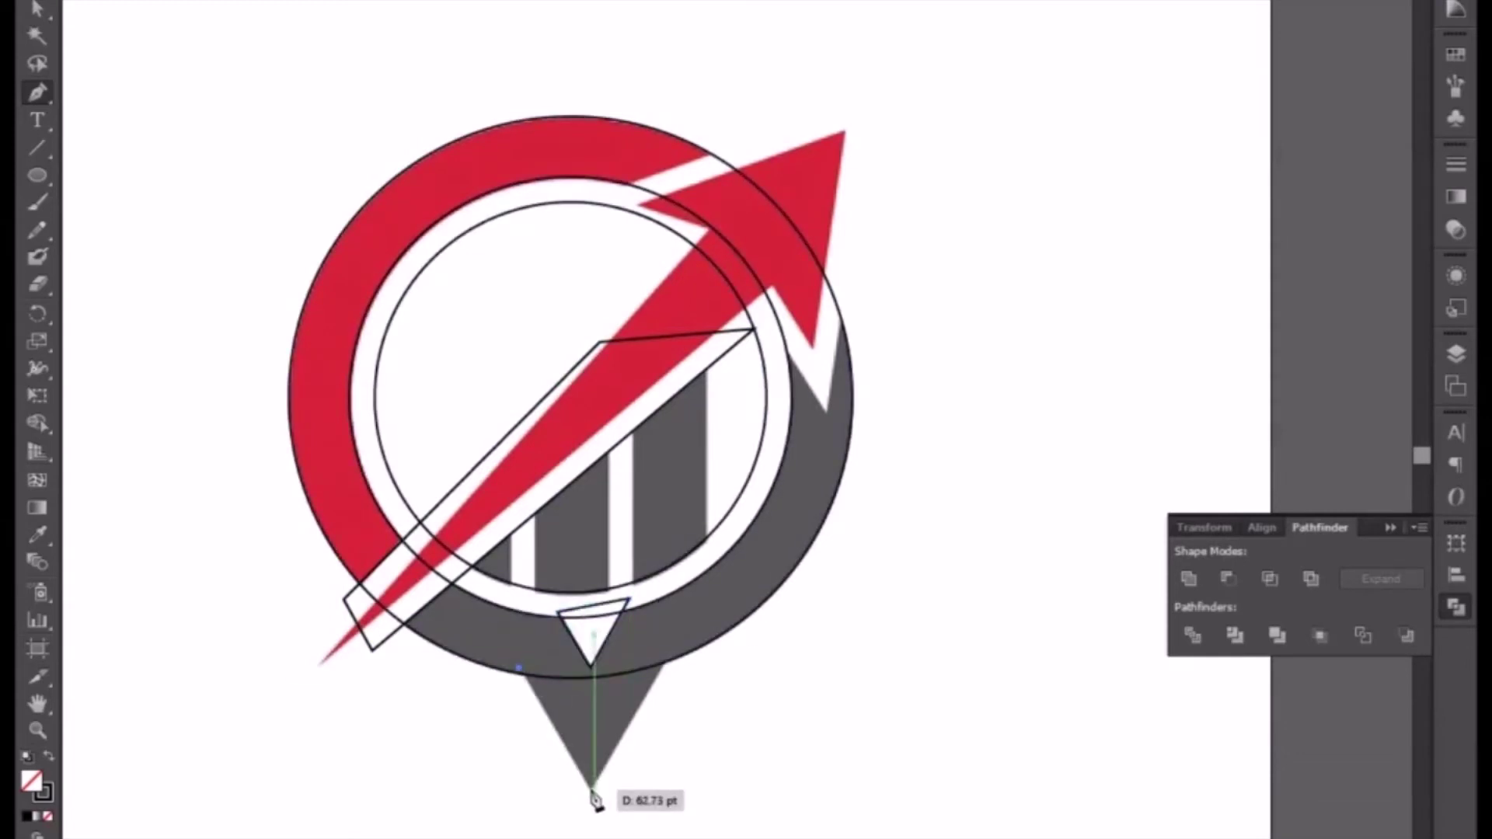
key(ctrl+plus)
key(ctrl+plus)
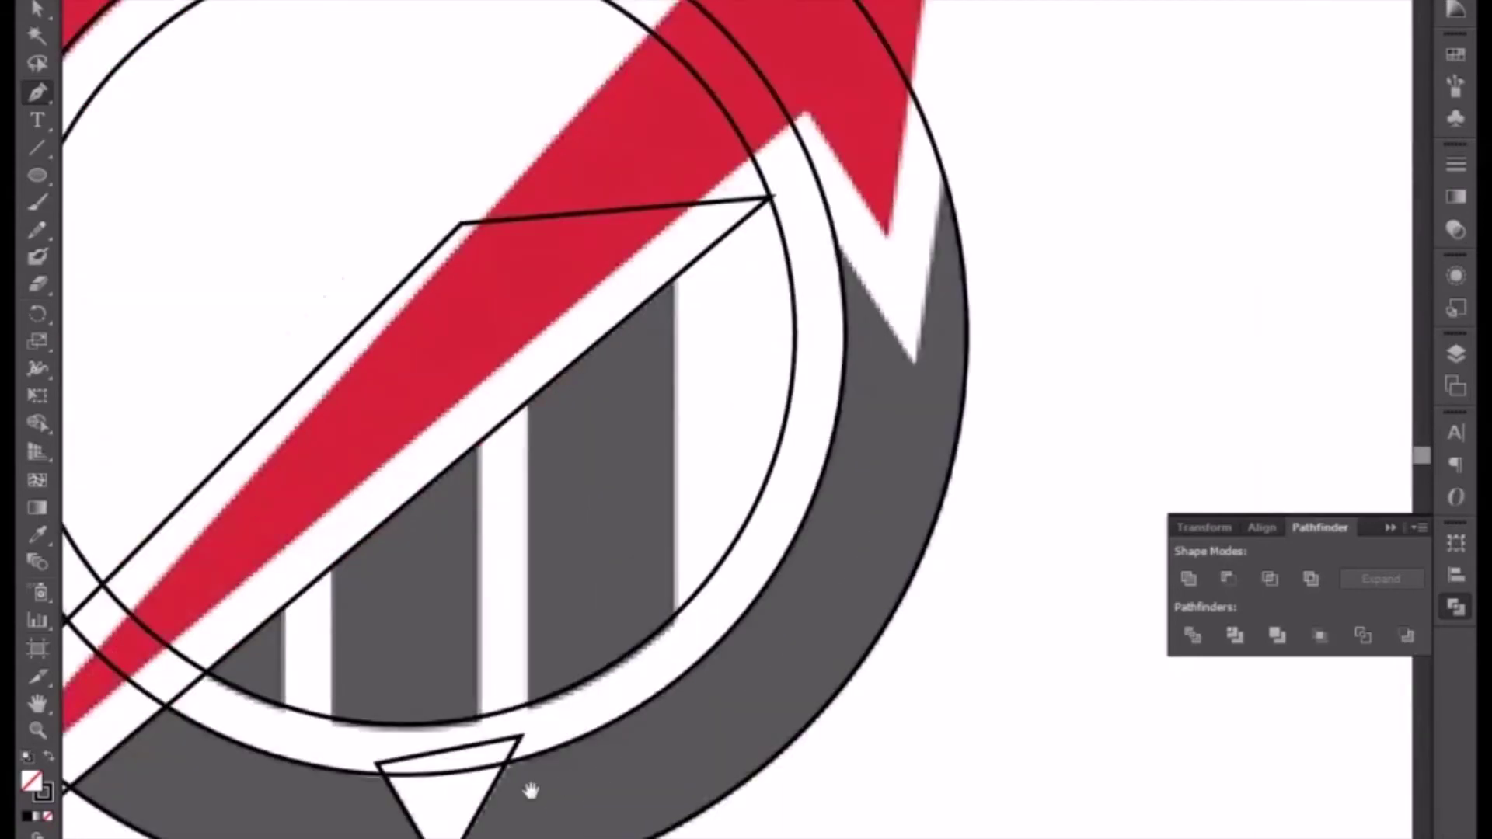
scroll(533, 792, down, 3)
click(734, 373)
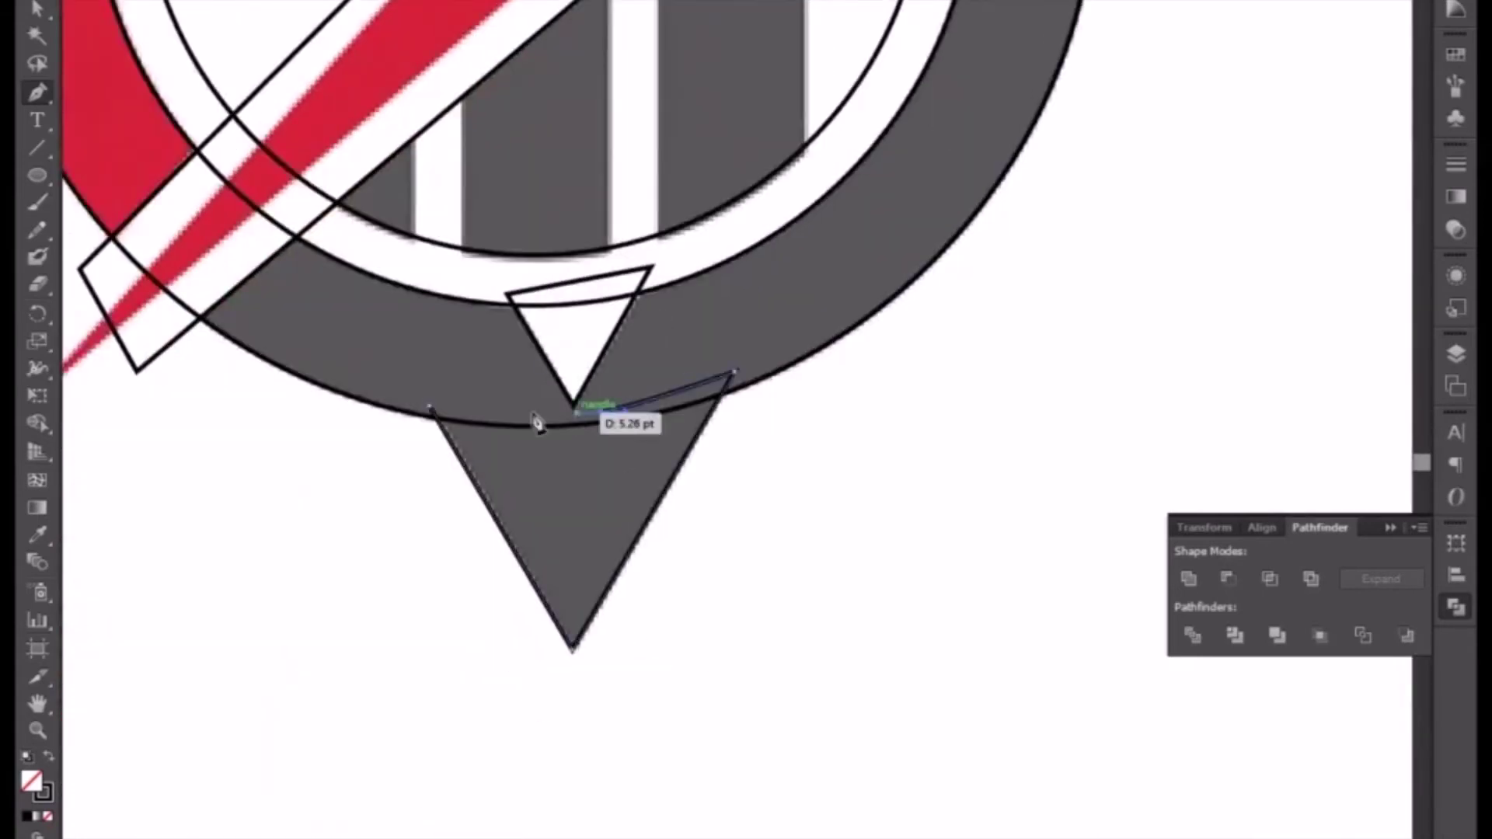
click(430, 408)
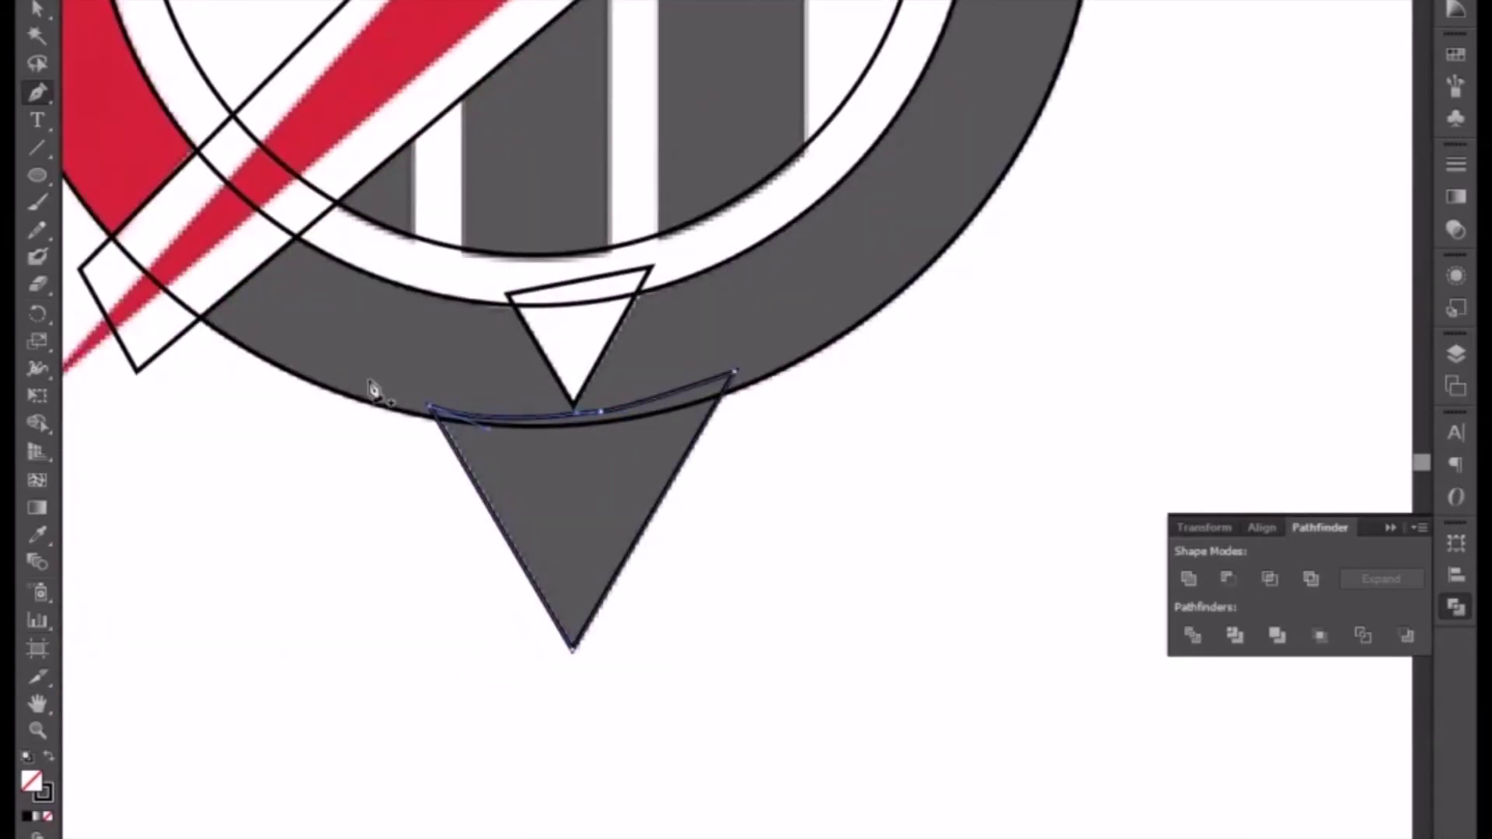
click(38, 8)
key(ctrl+minus)
key(ctrl+minus)
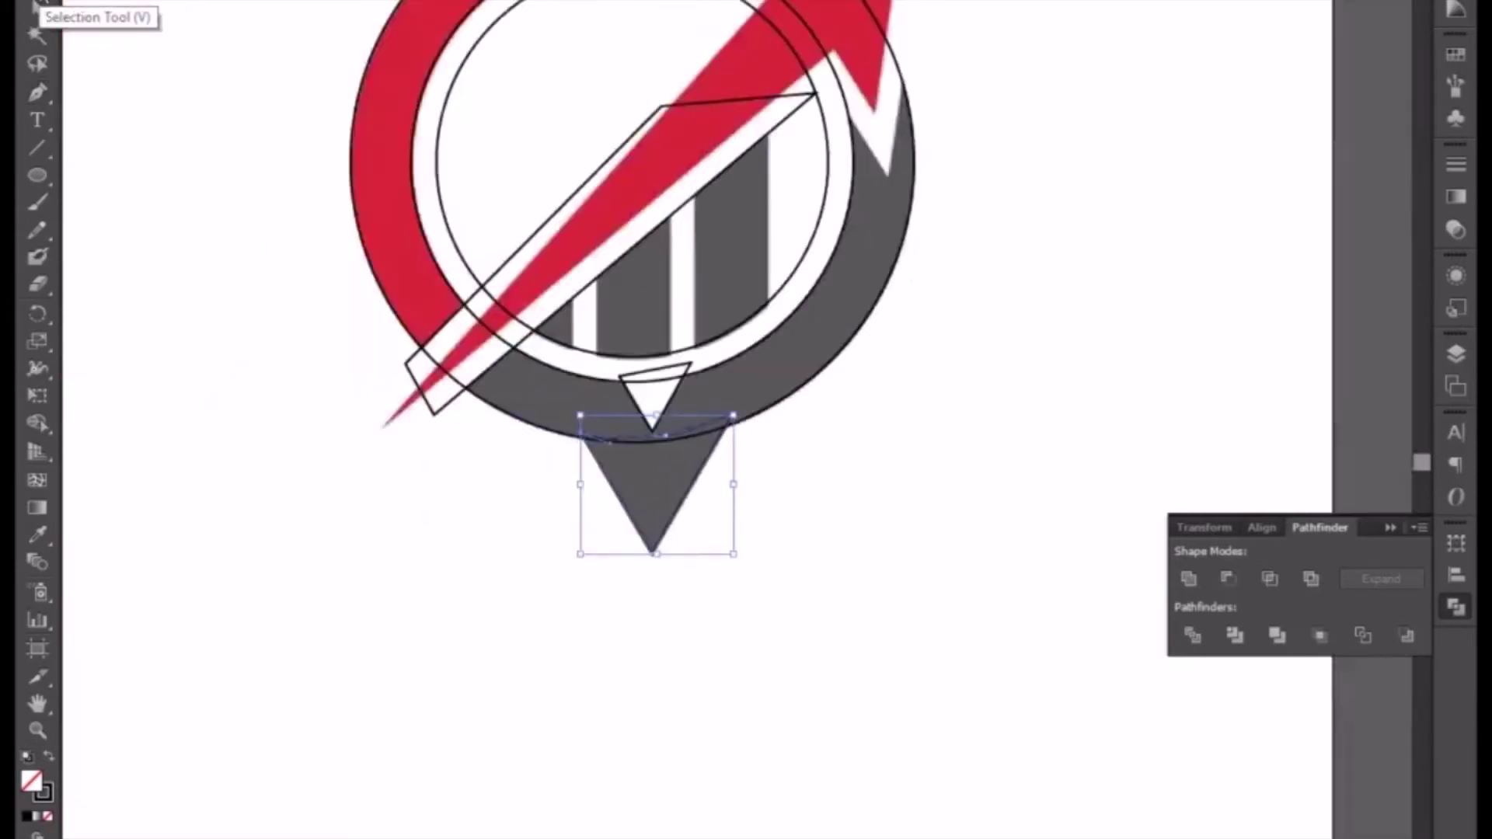
Step: Start a Pen outline of the white gap on the ring's right, placing its bottom and outer-edge points
drag(835, 262, 699, 560)
key(p)
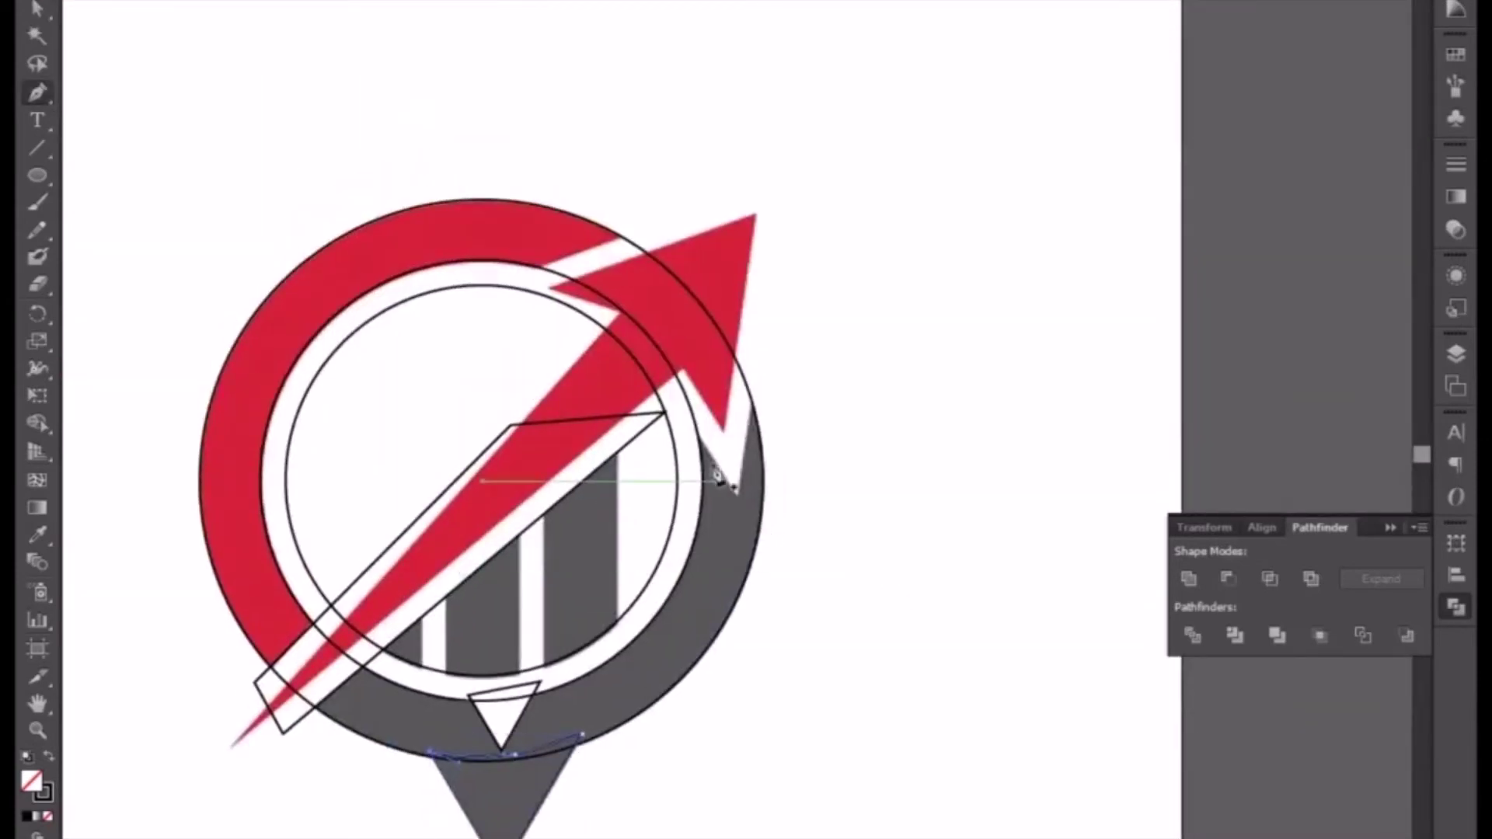
scroll(719, 478, up, 2)
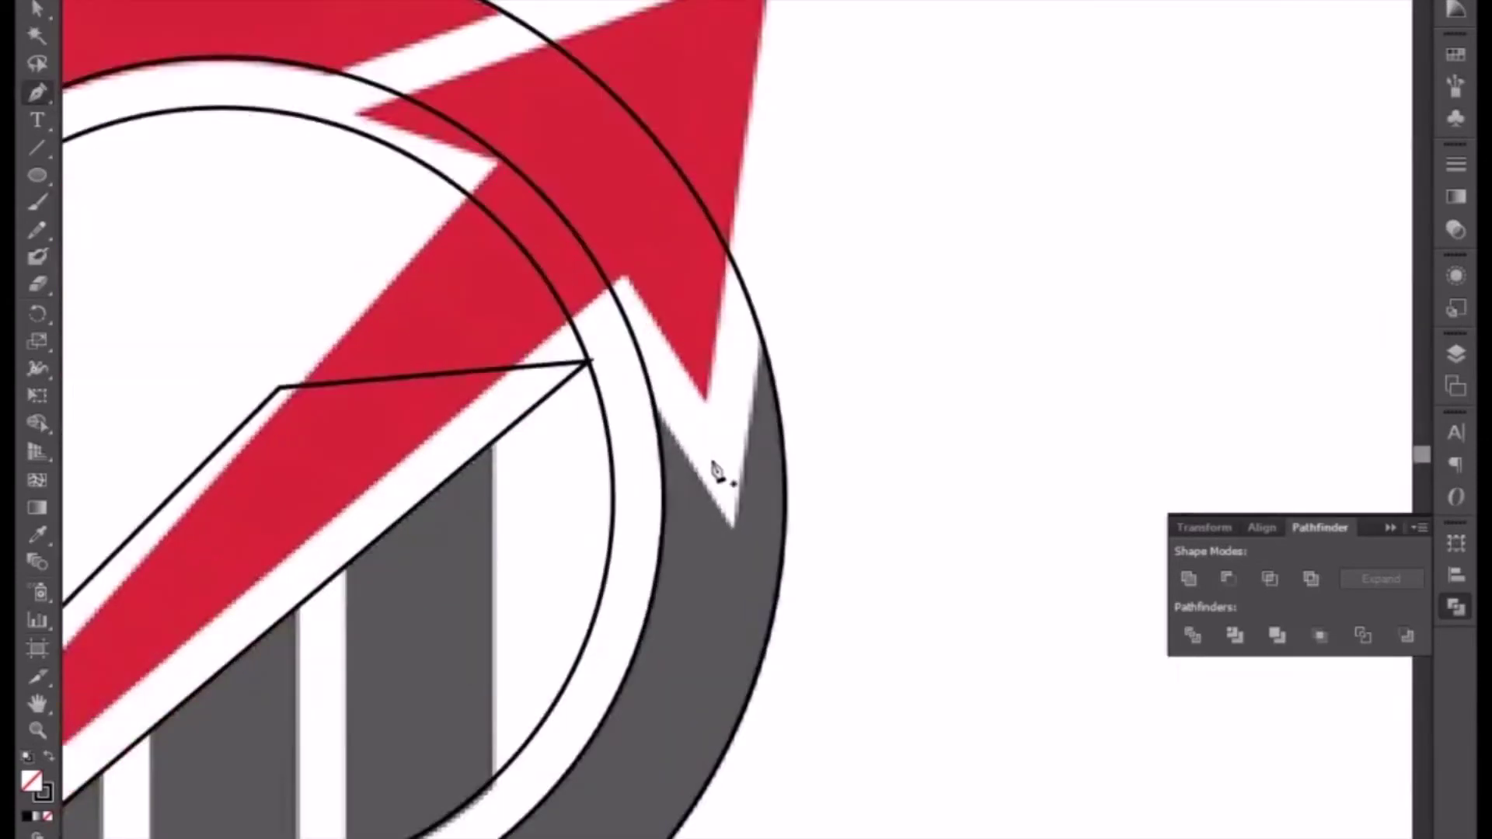
click(647, 404)
drag(732, 525, 739, 533)
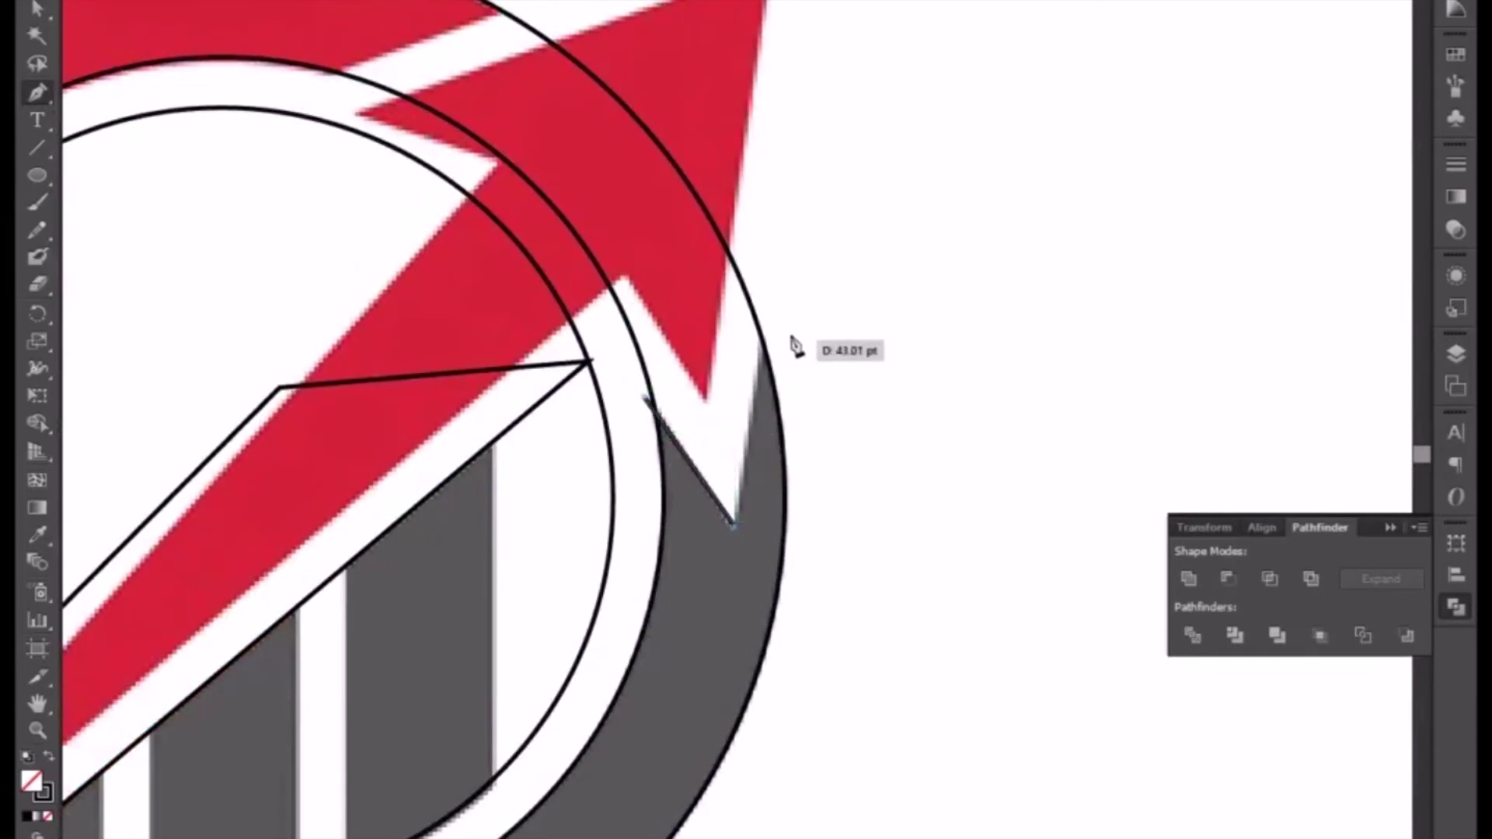
drag(765, 327, 771, 289)
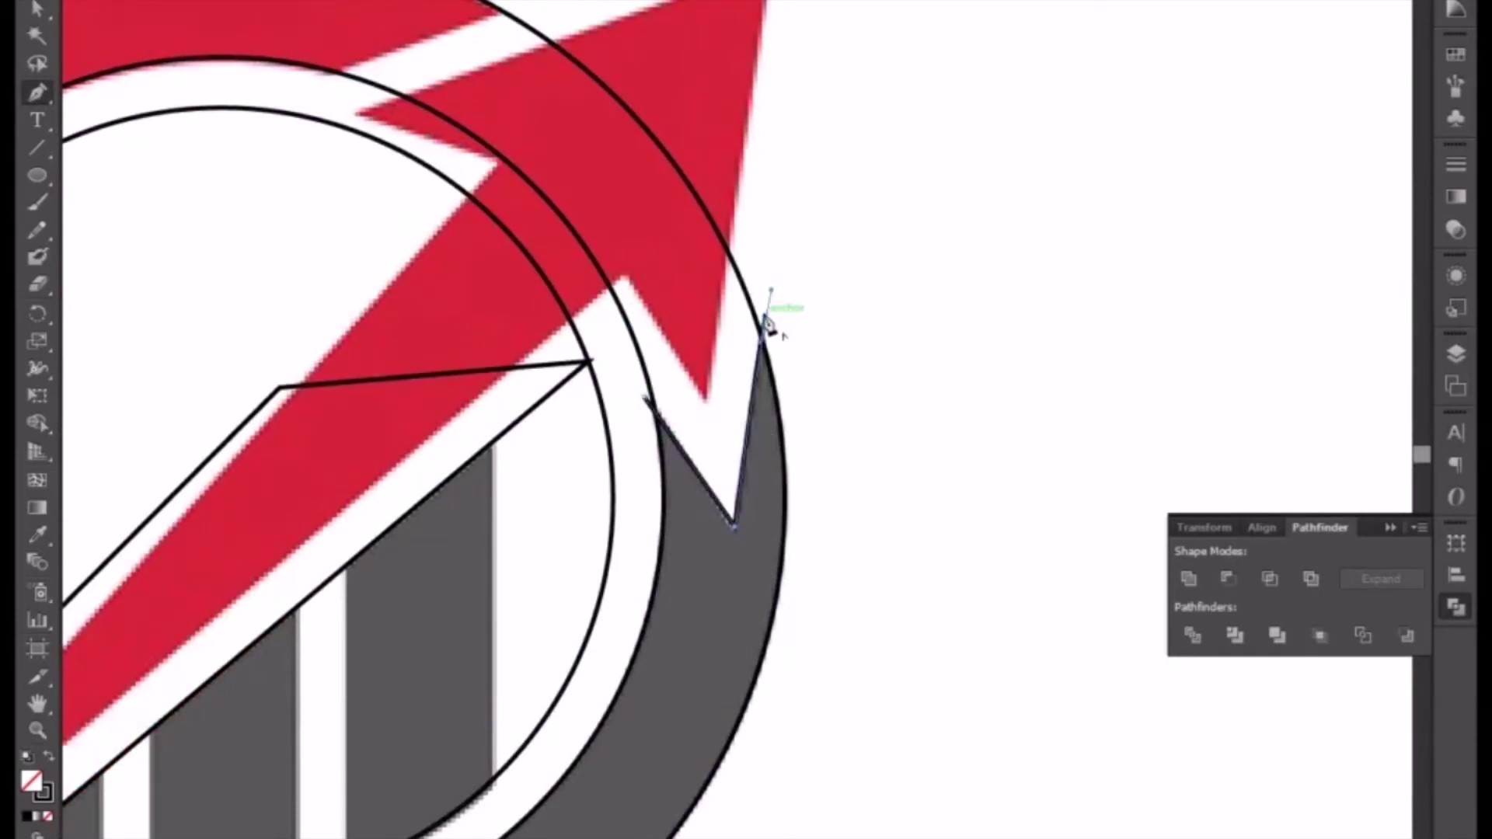
scroll(816, 428, up, 5)
scroll(851, 537, up, 1)
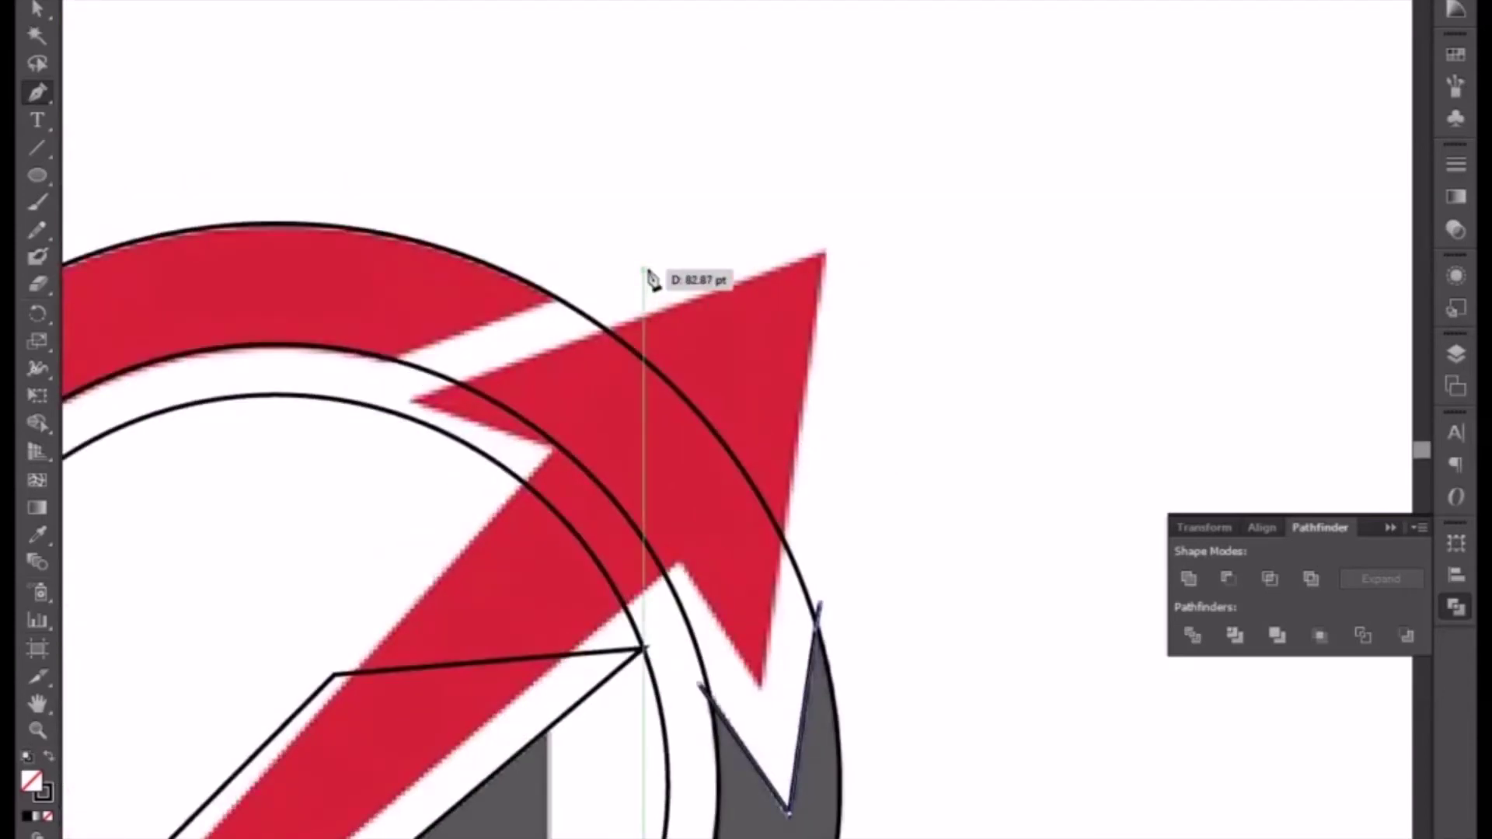
Step: Curve the outline over the arrowhead and back along the ring to close the gap shape
drag(645, 270, 550, 251)
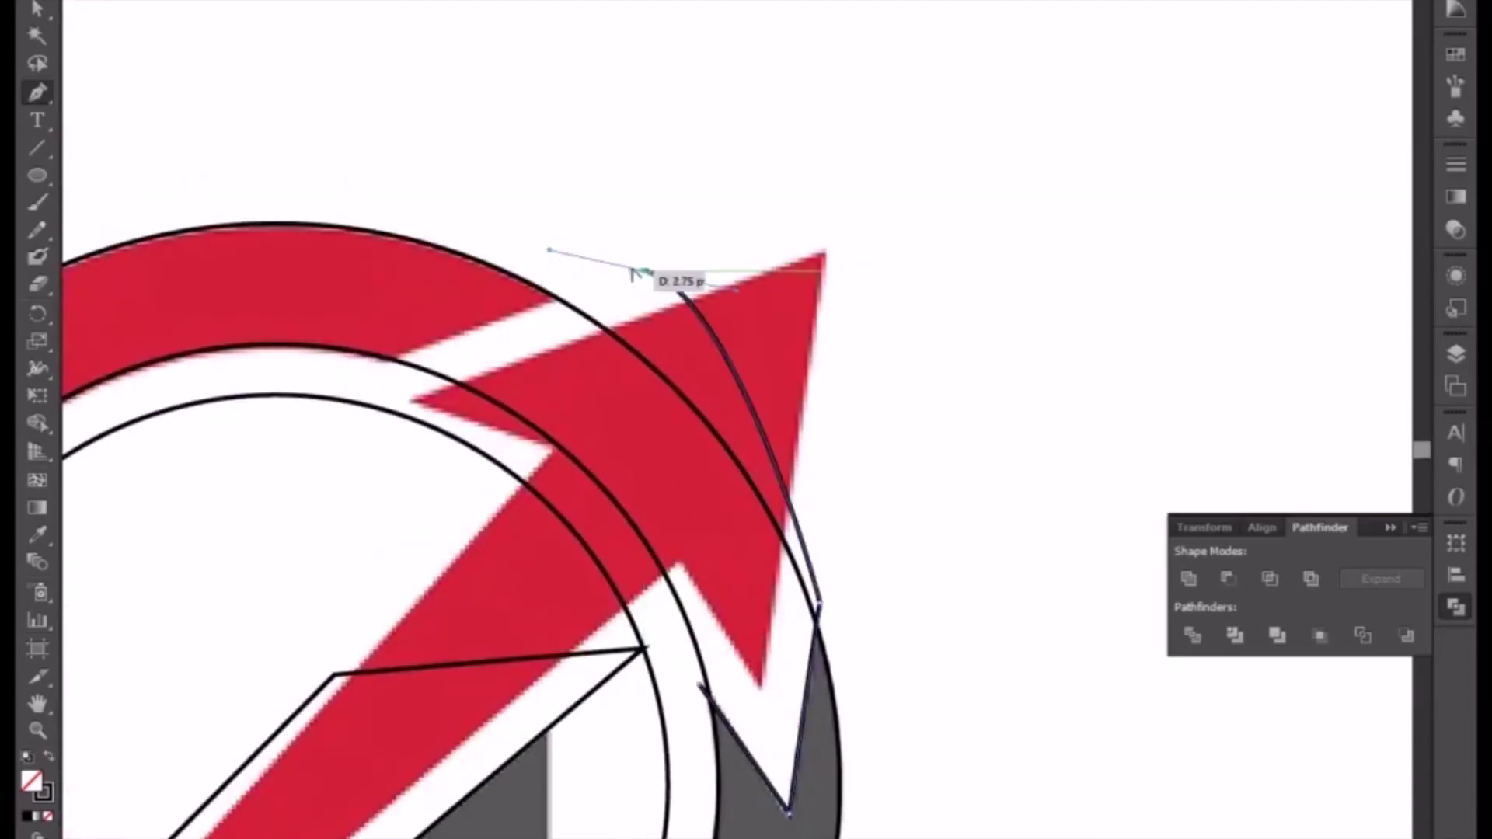
click(643, 270)
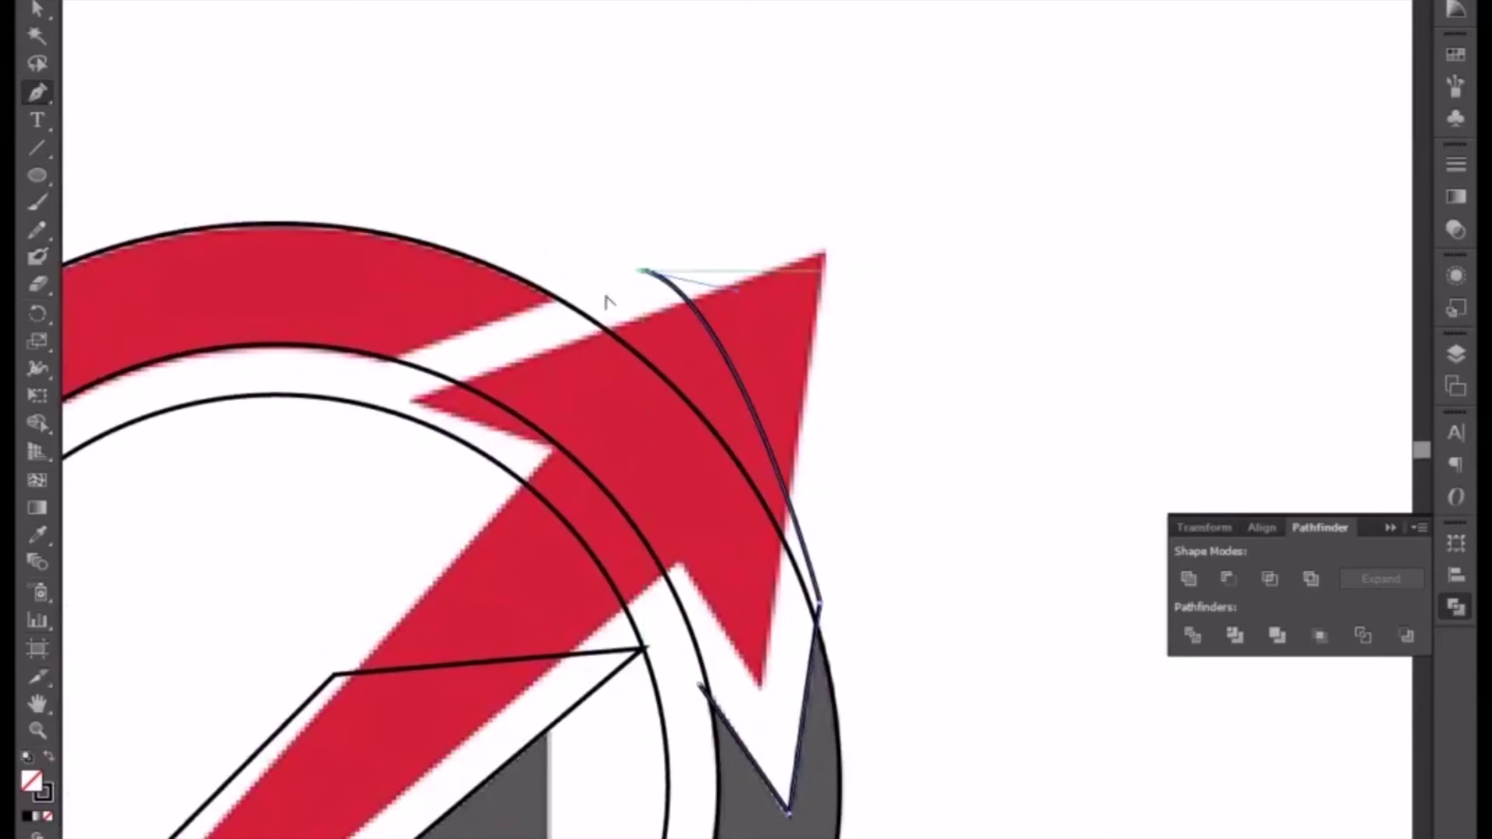
click(370, 362)
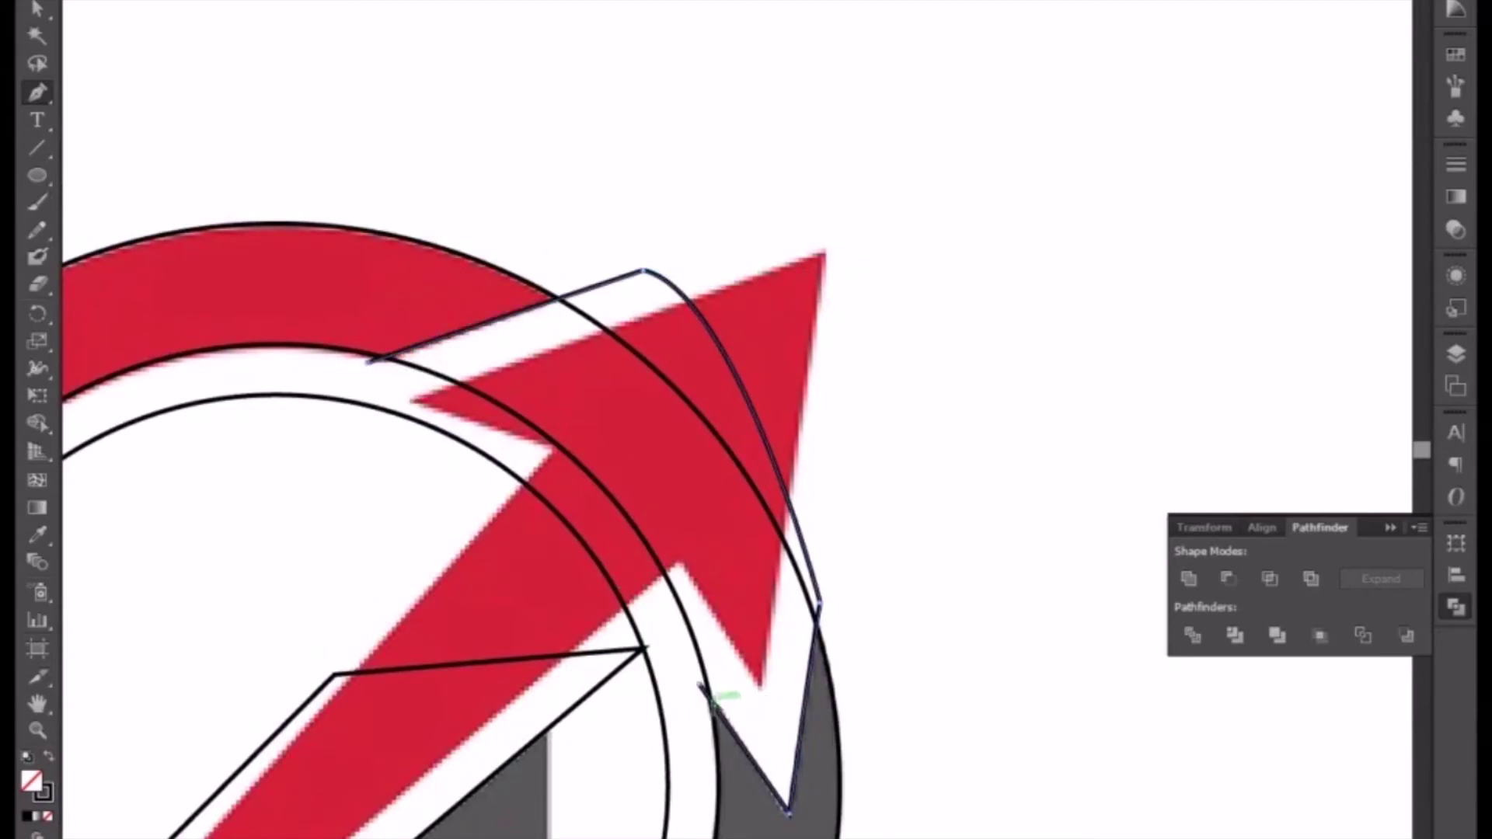
drag(706, 690, 731, 717)
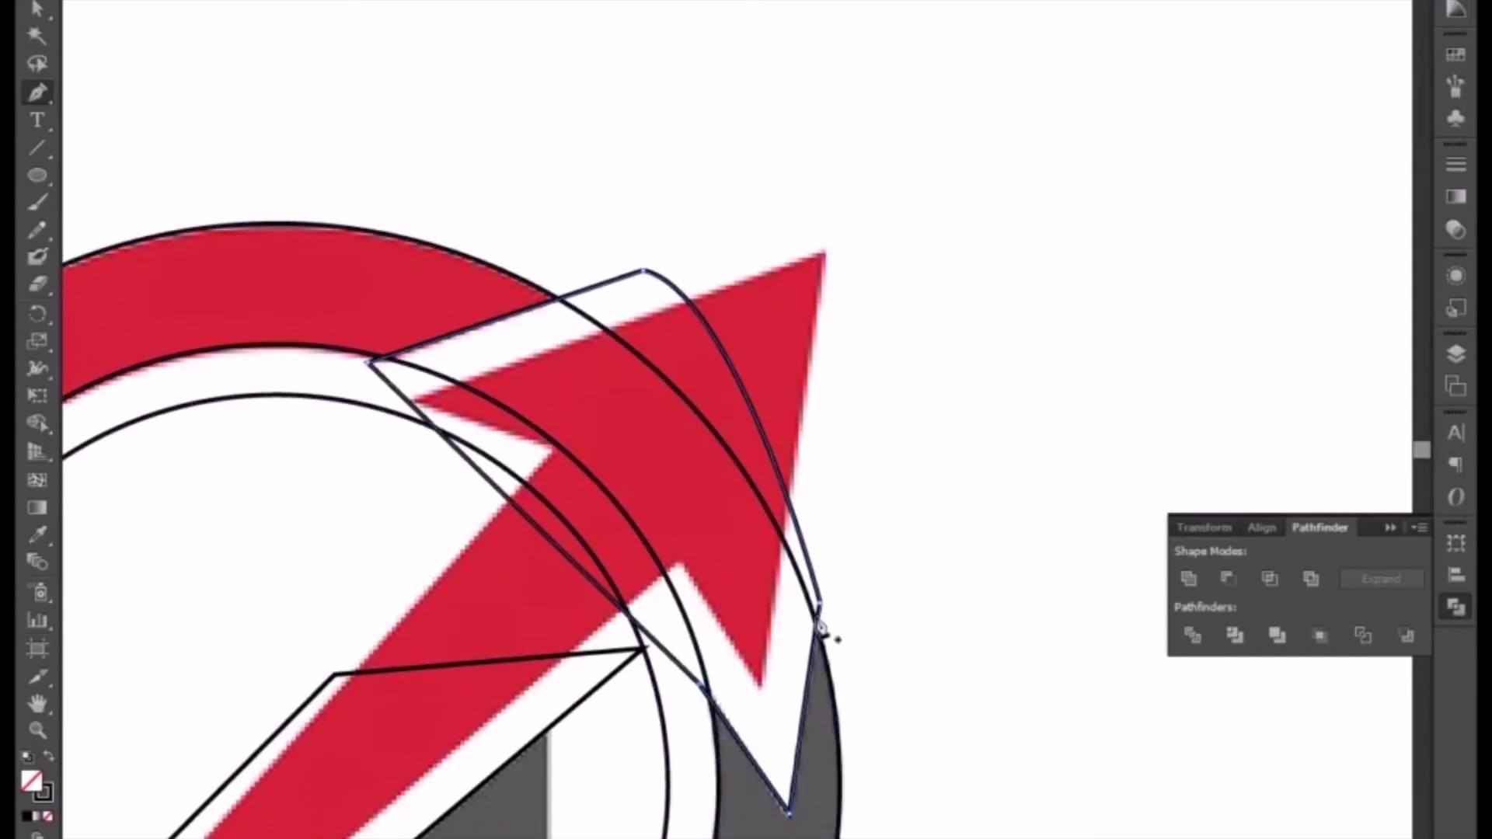
click(822, 629)
key(ctrl+minus)
key(ctrl+minus)
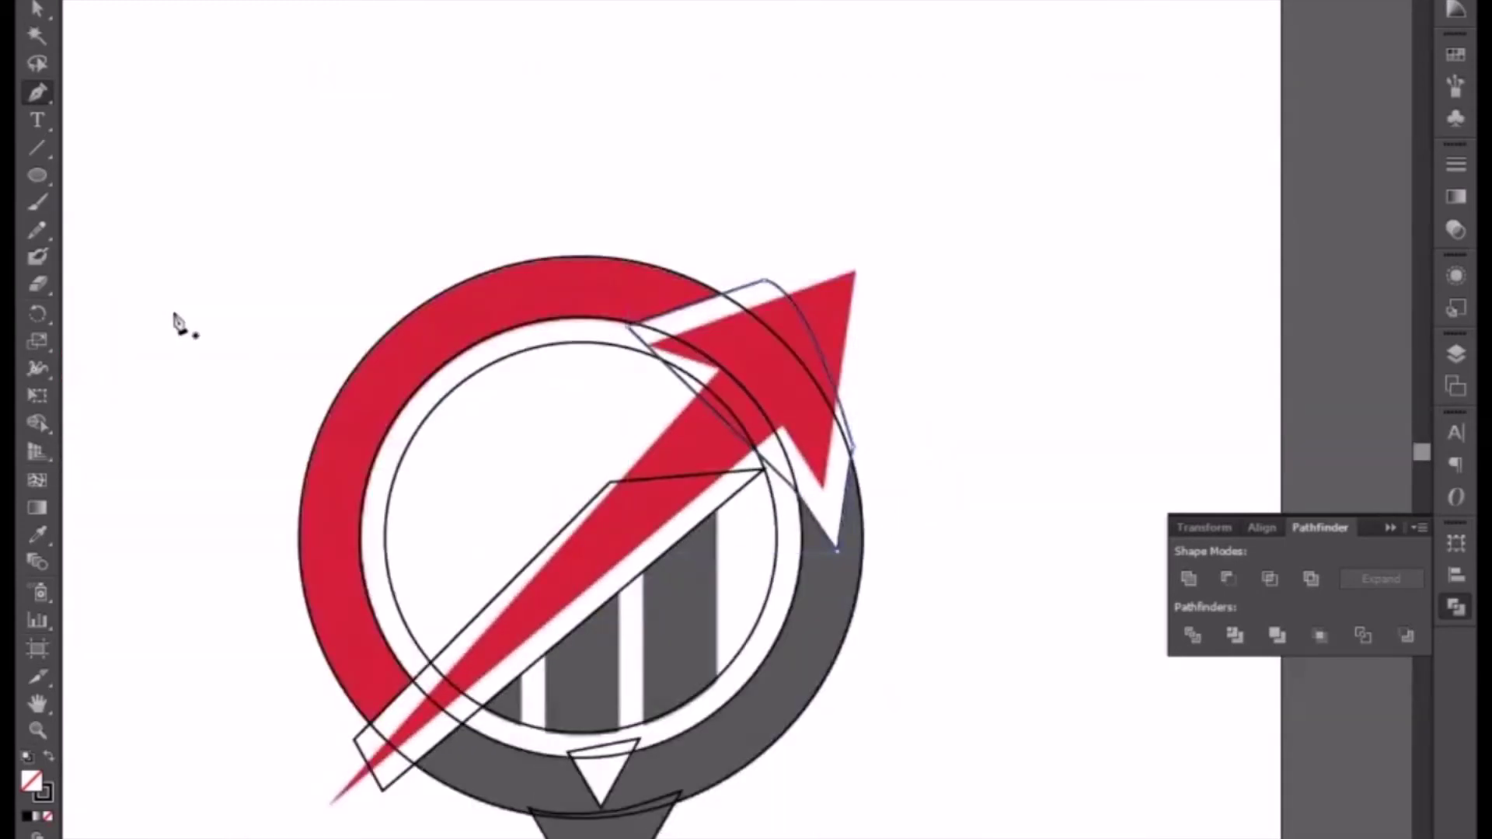
Step: Give the diagonal bar outline a solid black fill
key(v)
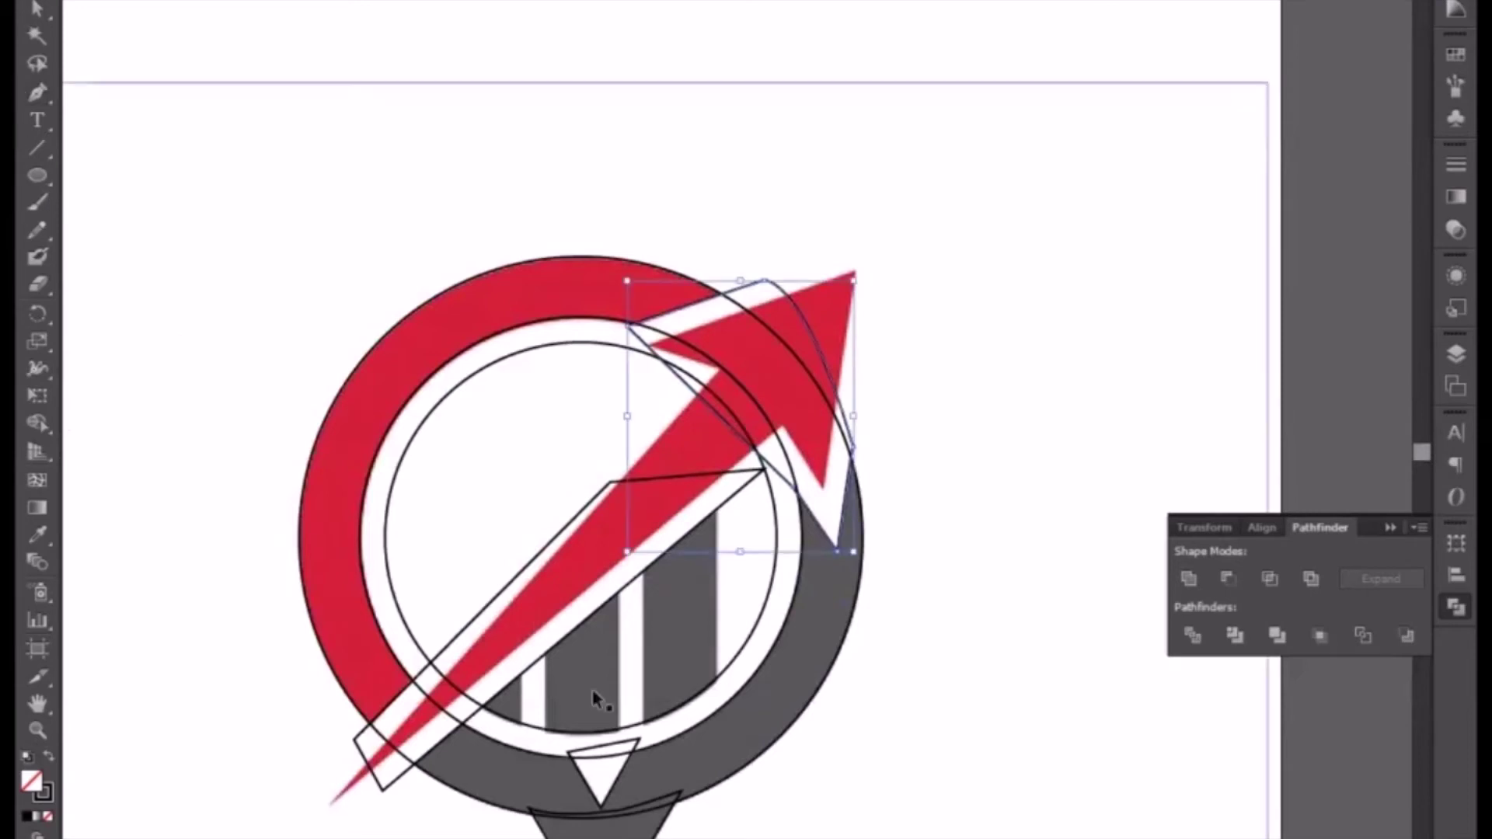
click(550, 662)
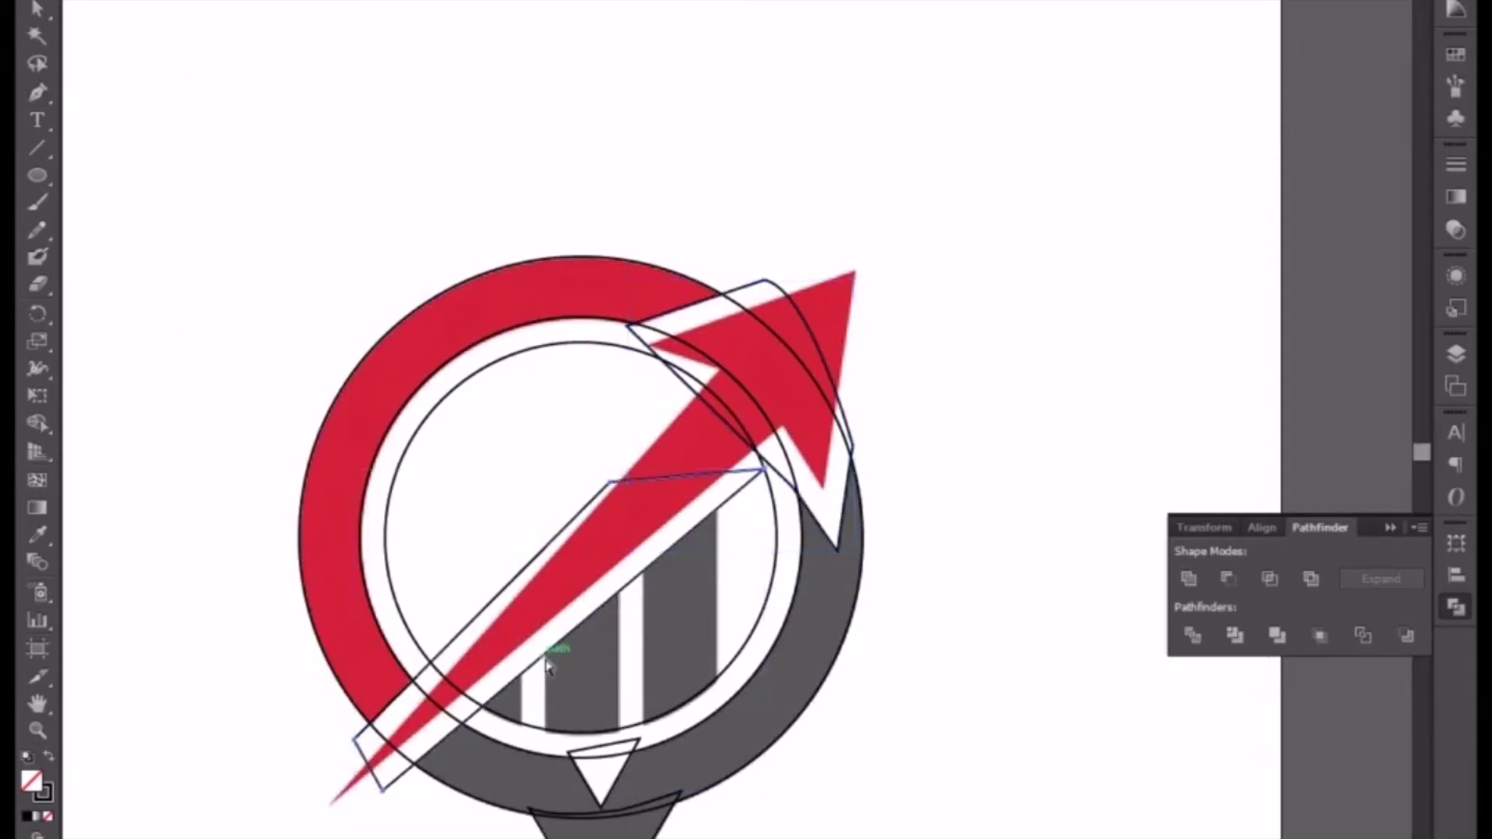
key(ctrl+plus)
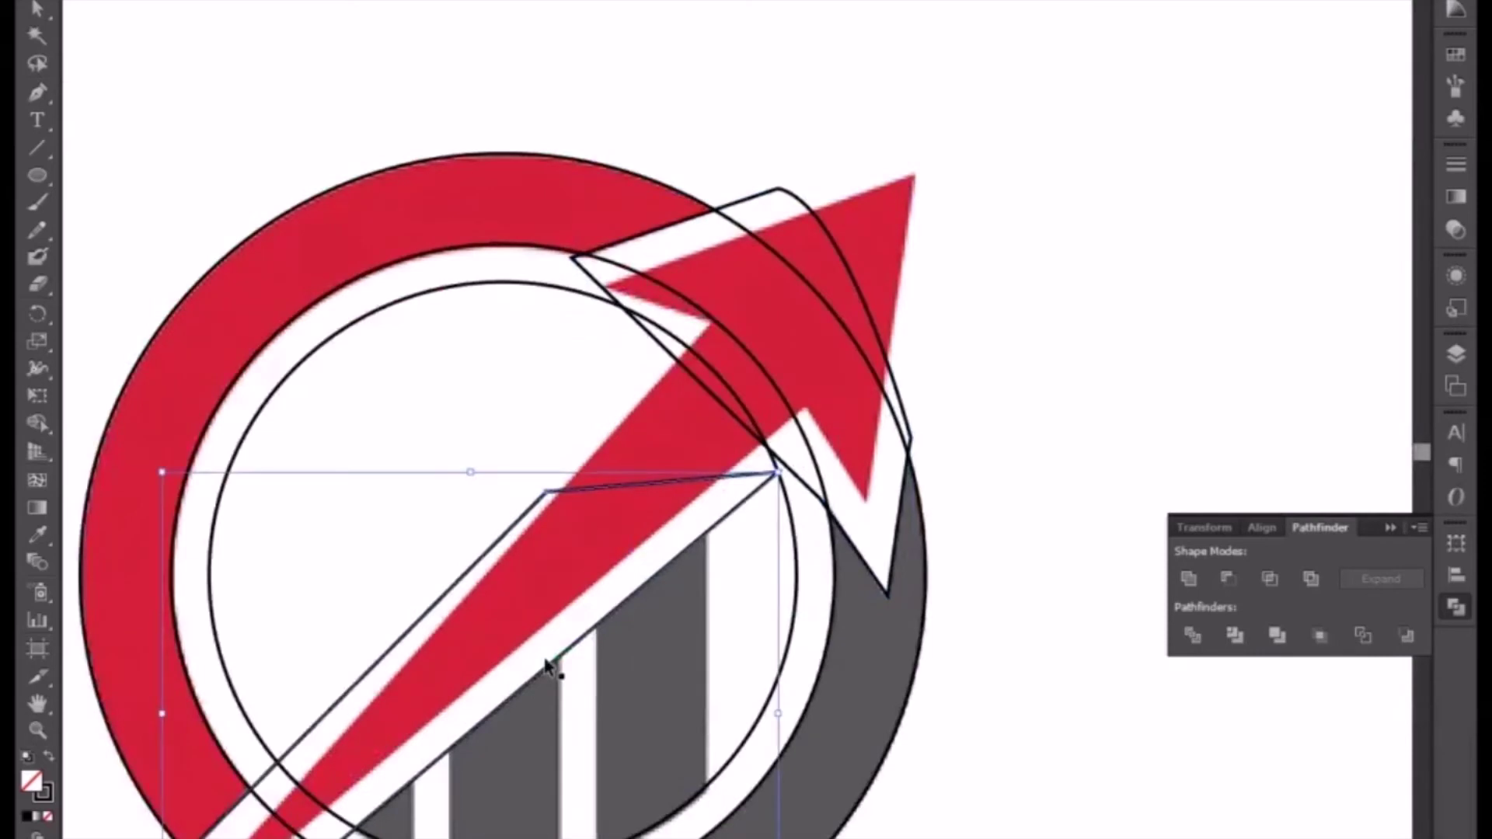
key(ctrl+minus)
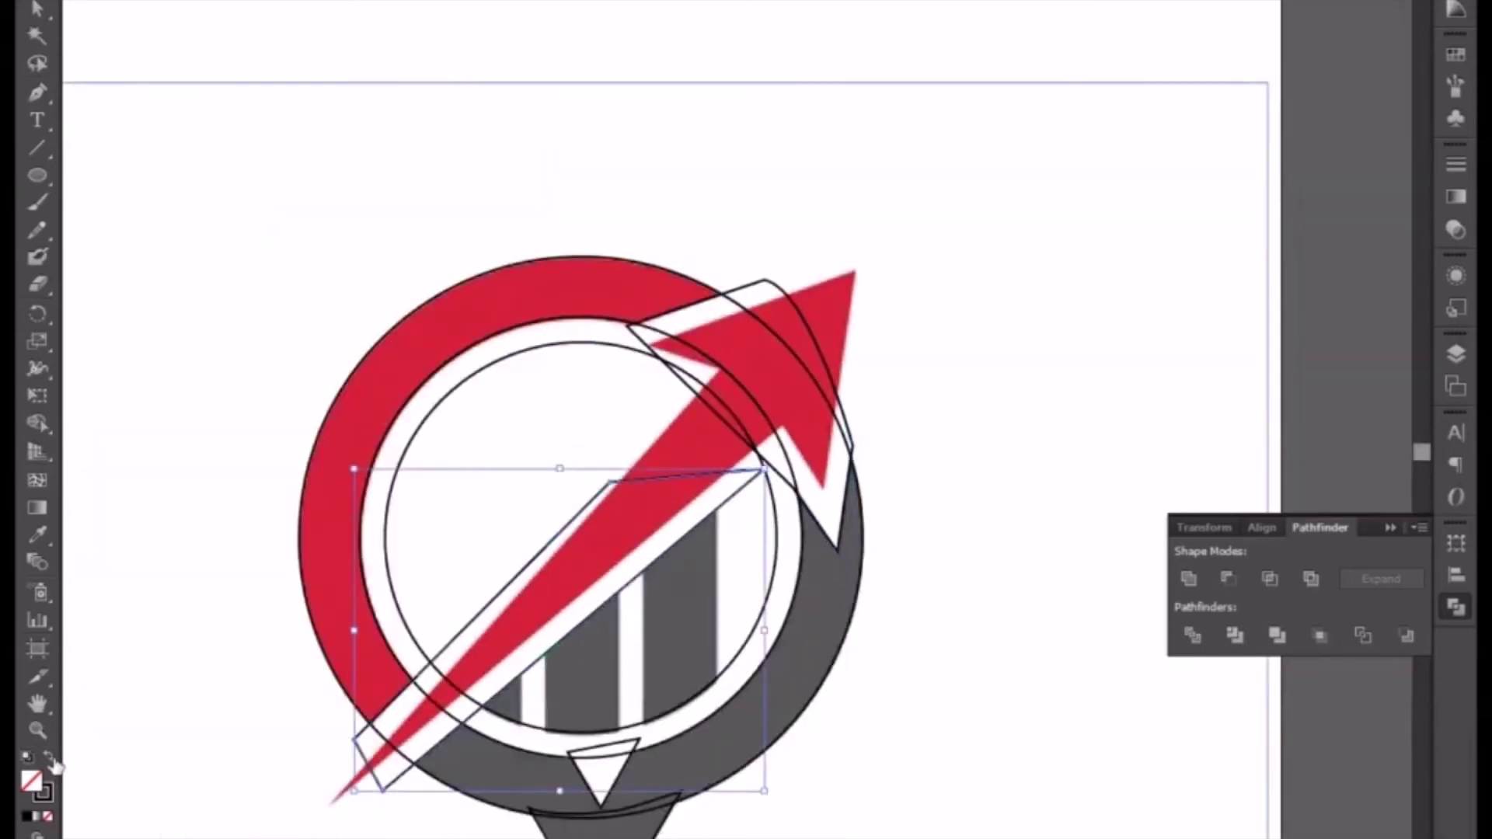
click(49, 758)
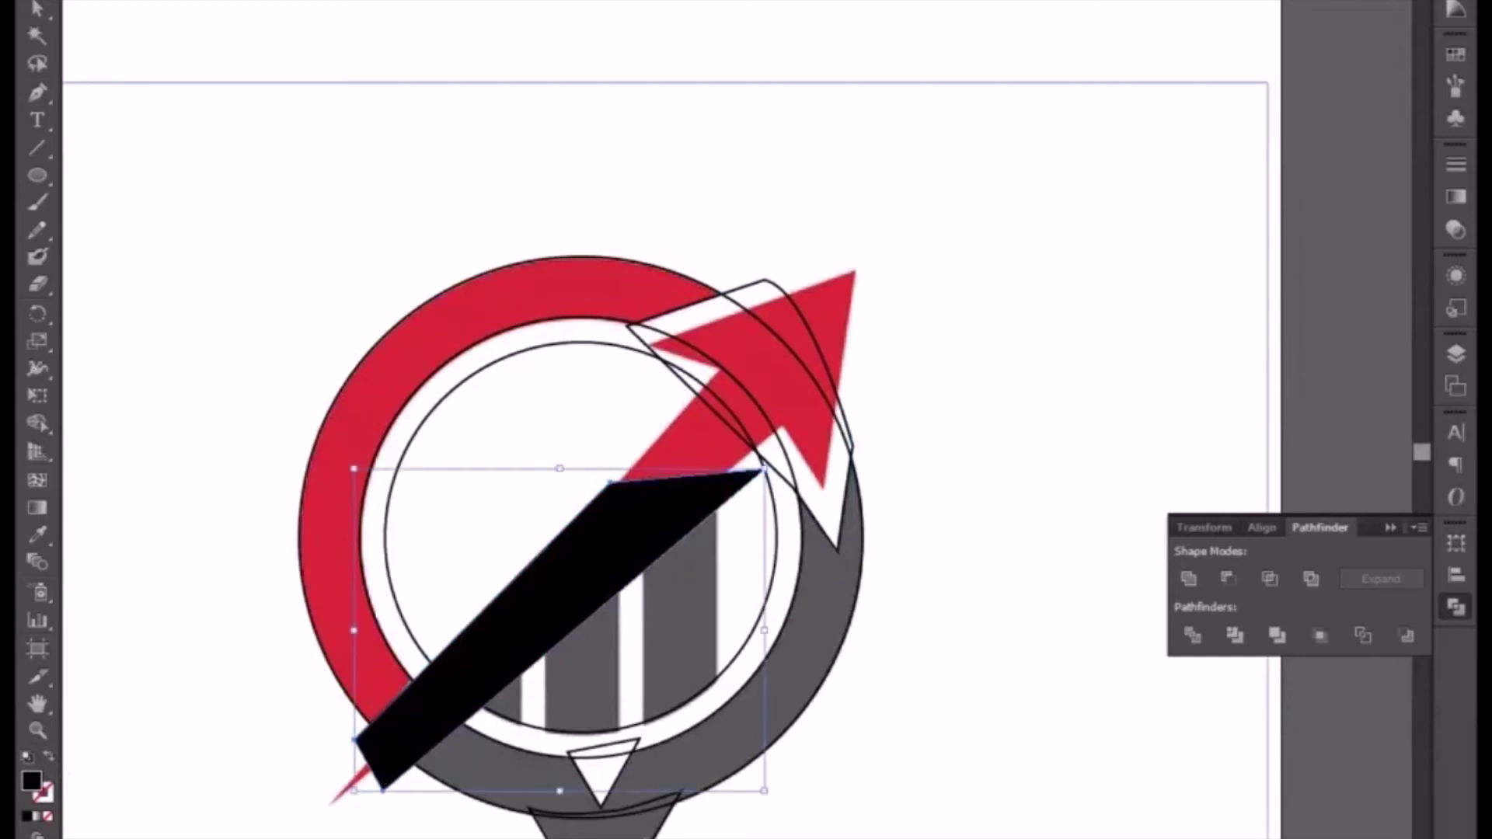
Step: Release the grey ring's compound path and convert its outlines into guides
click(606, 735)
right_click(603, 733)
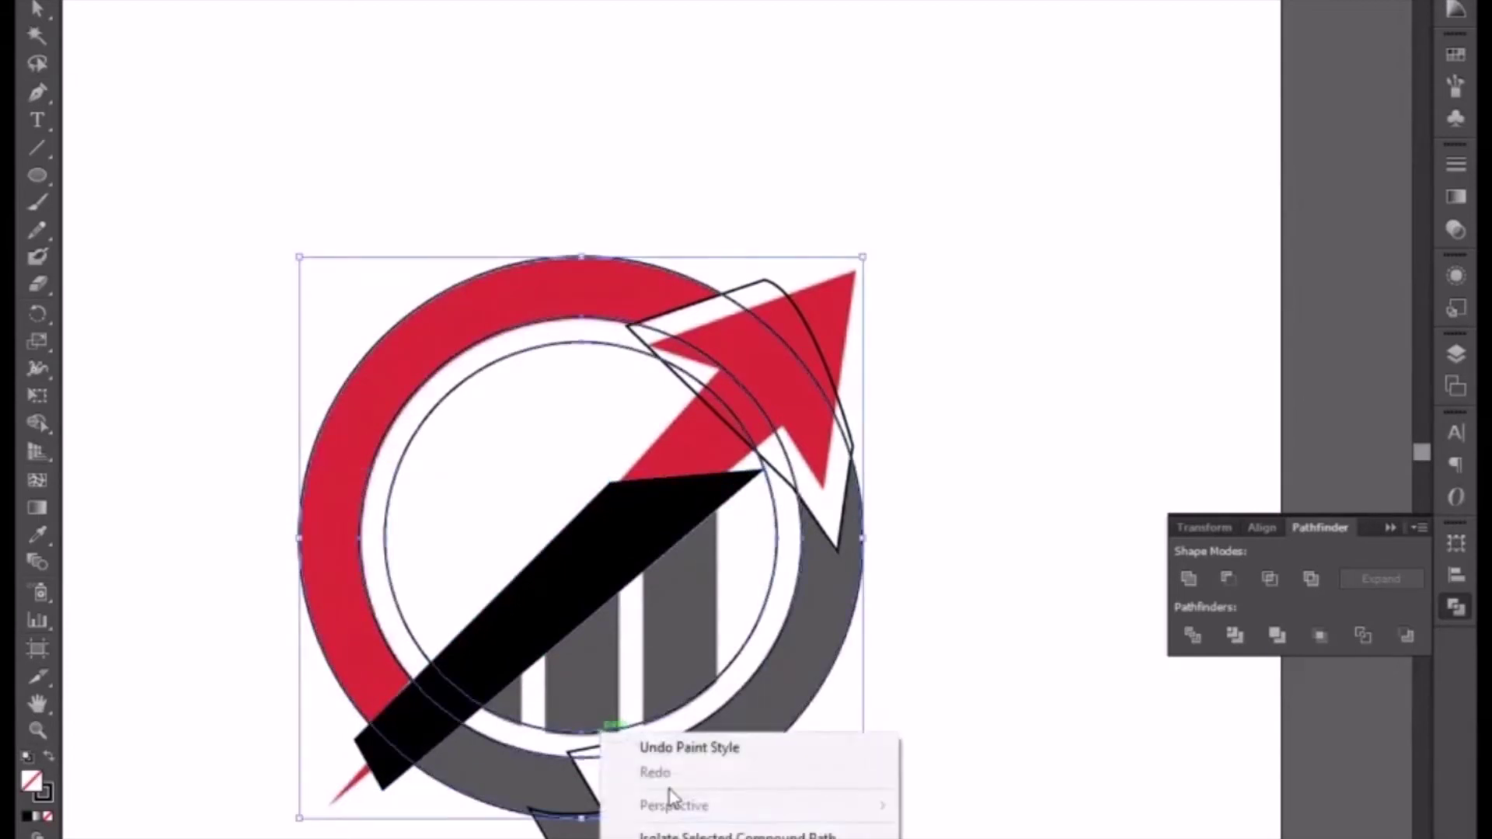
click(699, 836)
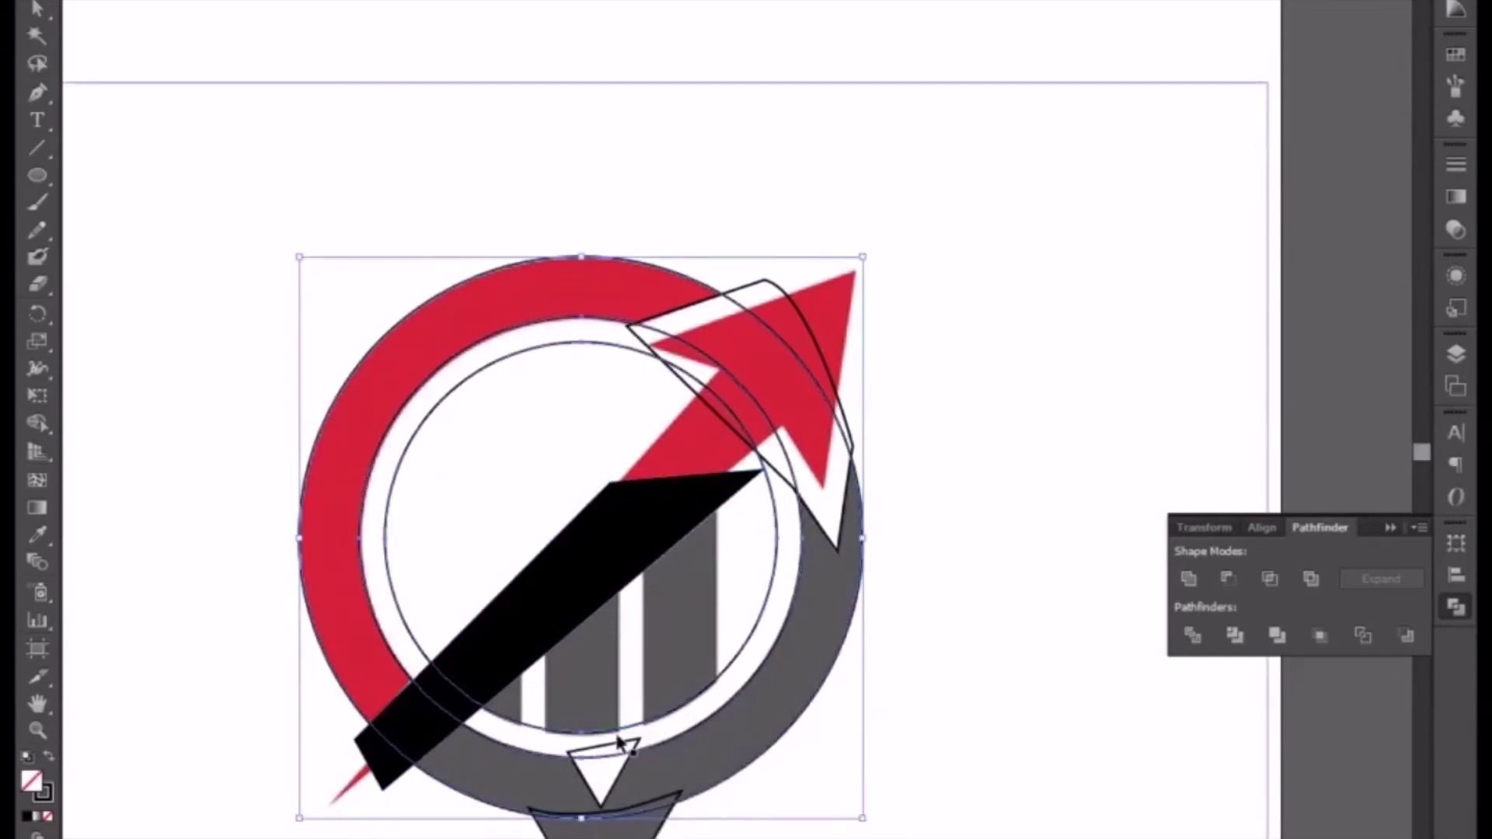
right_click(616, 389)
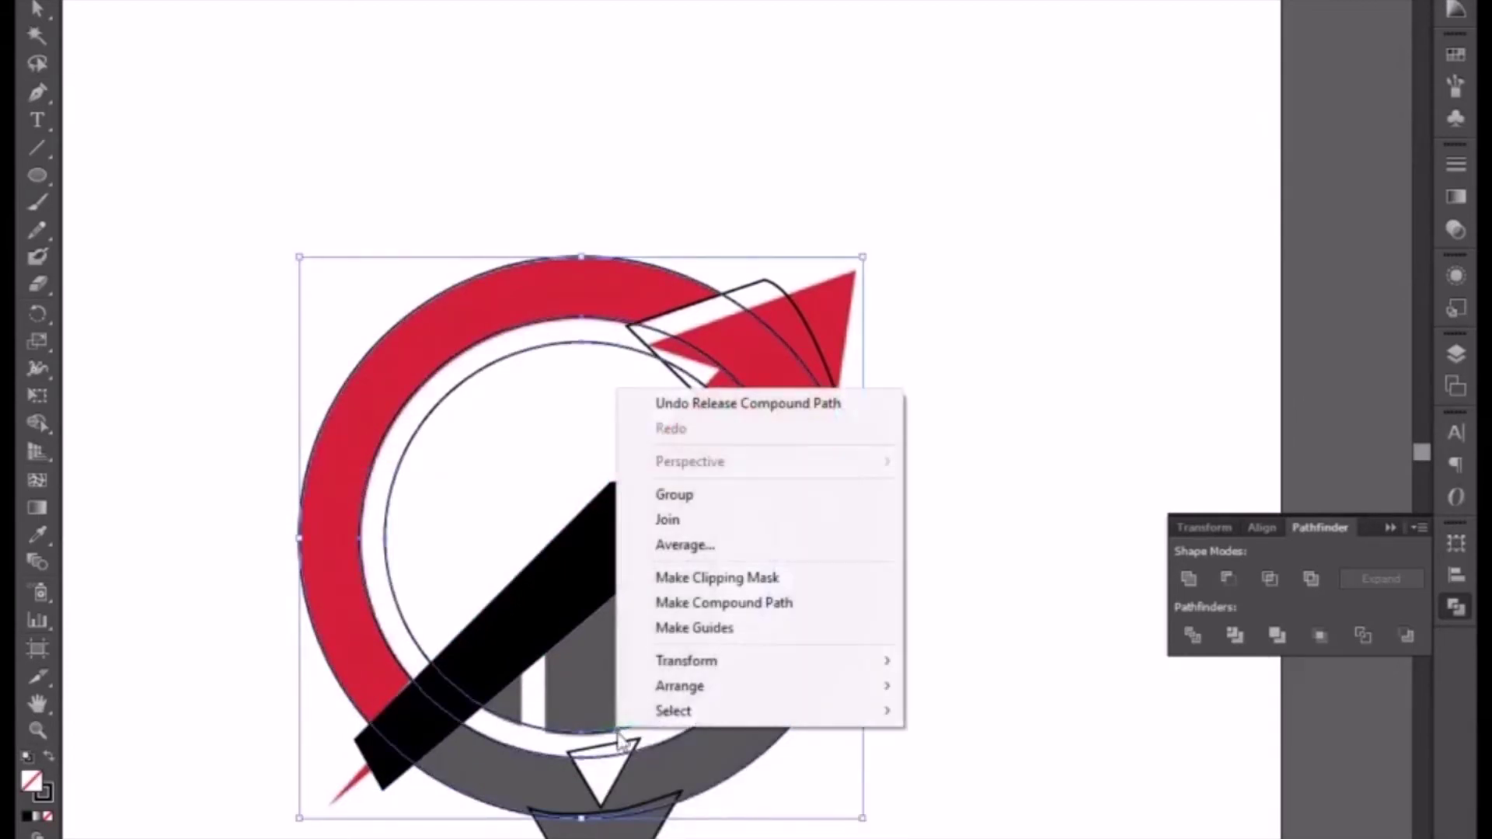
click(701, 629)
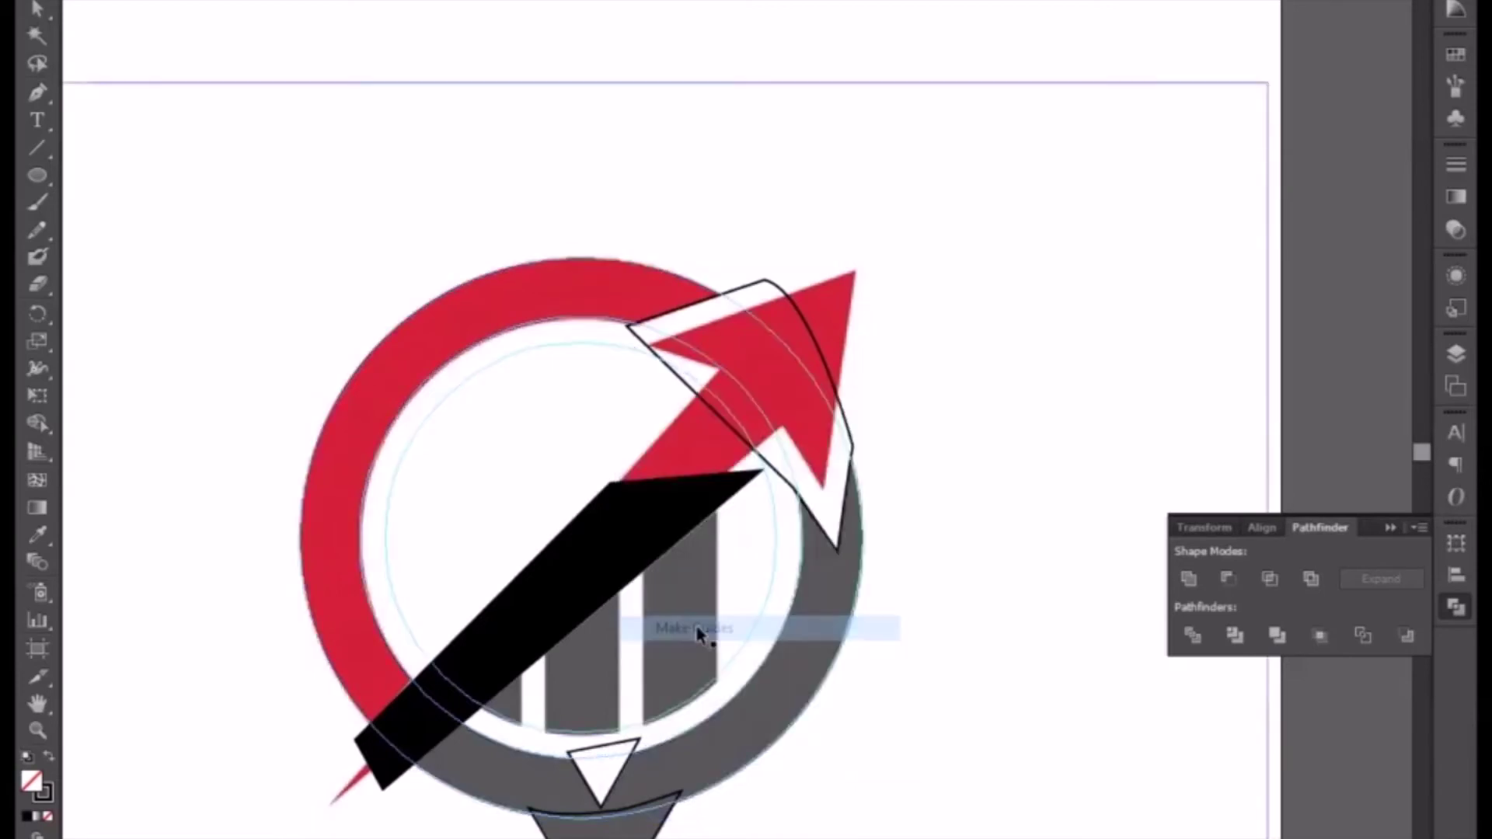
right_click(707, 697)
click(893, 788)
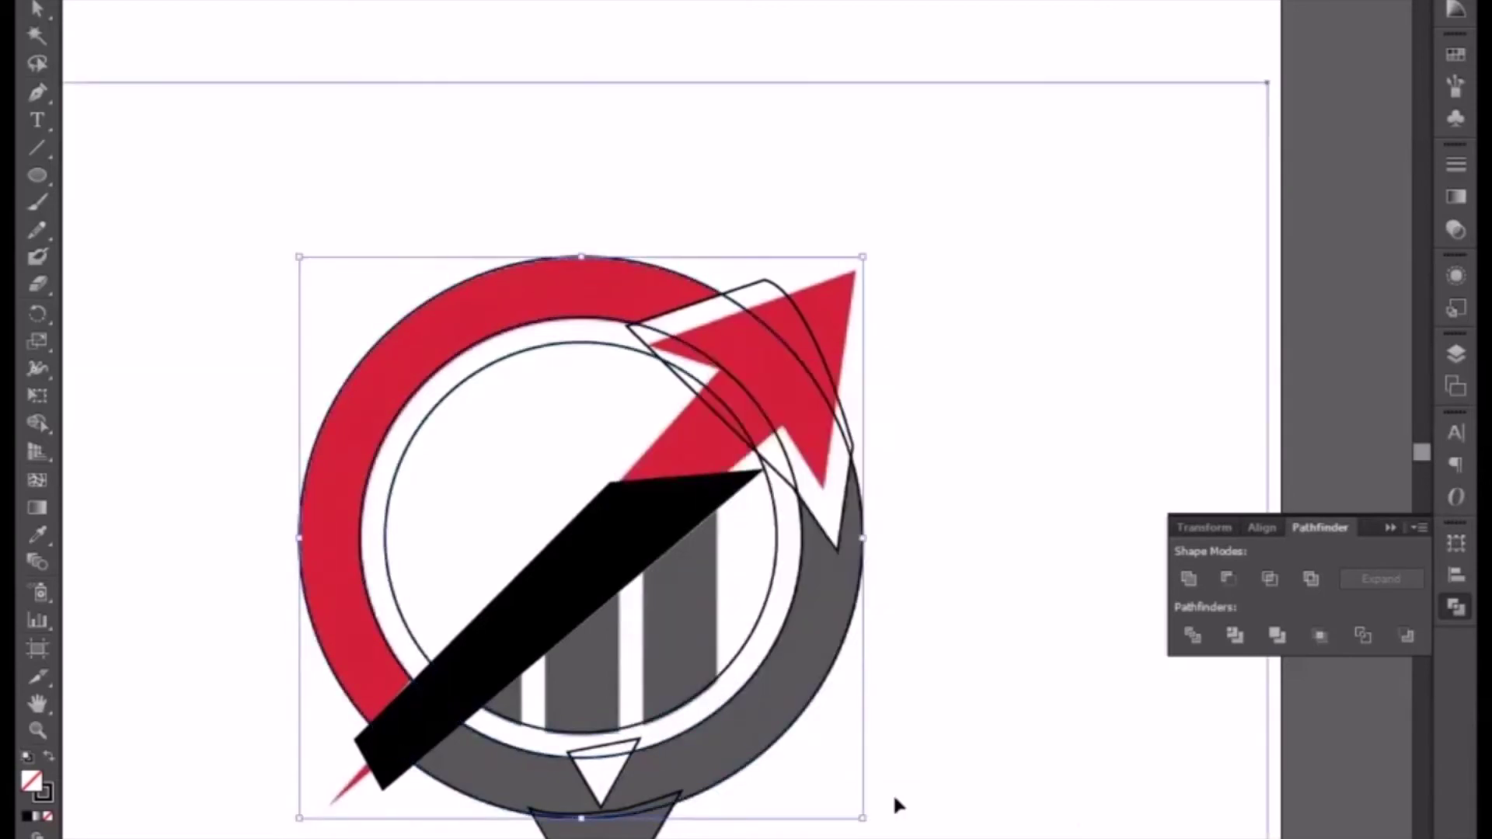
Step: Fill the inner circle black and divide it with the diagonal bar using Pathfinder
click(794, 732)
click(727, 678)
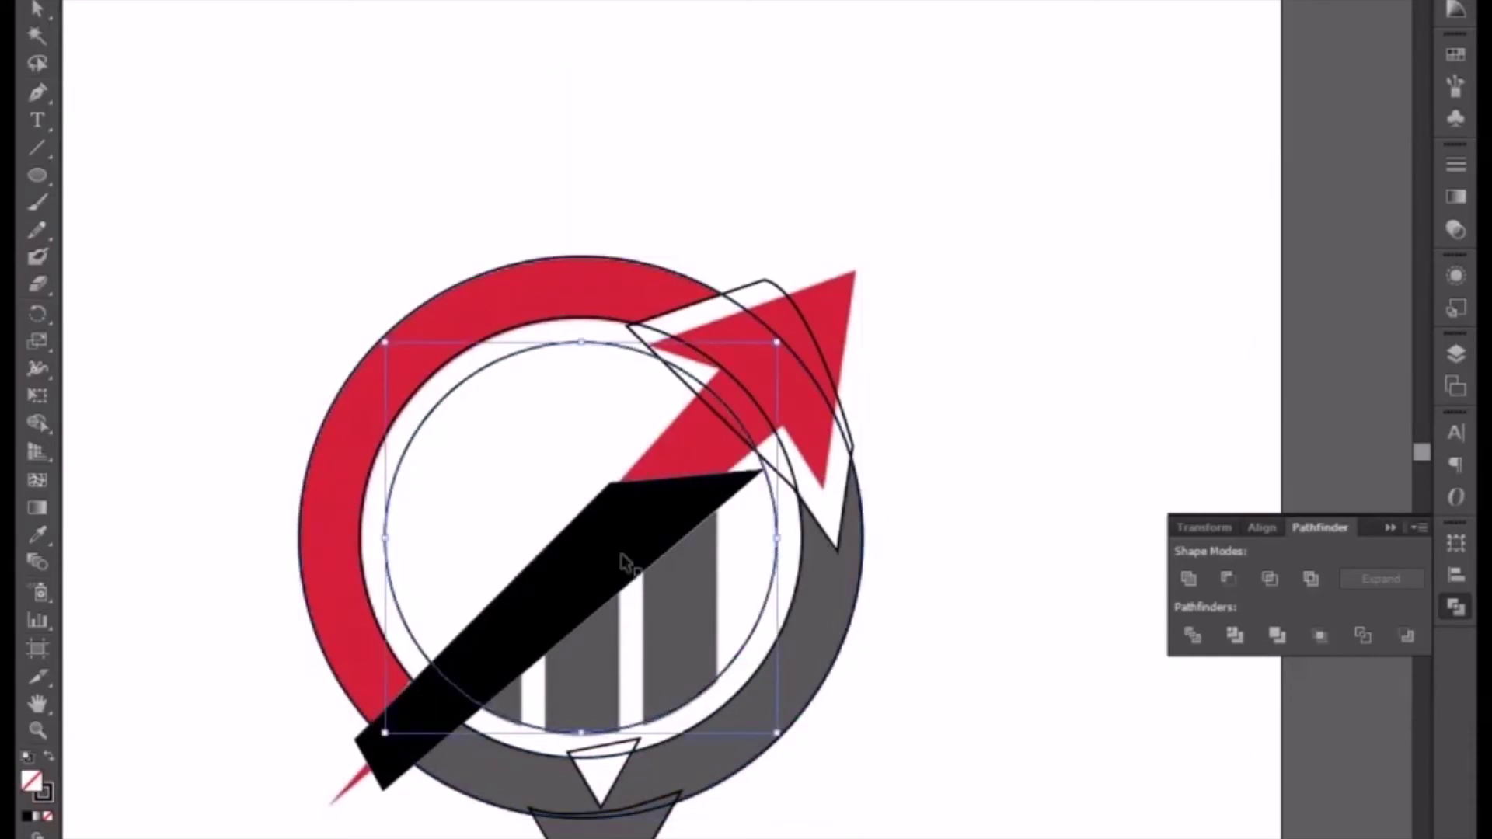
click(52, 759)
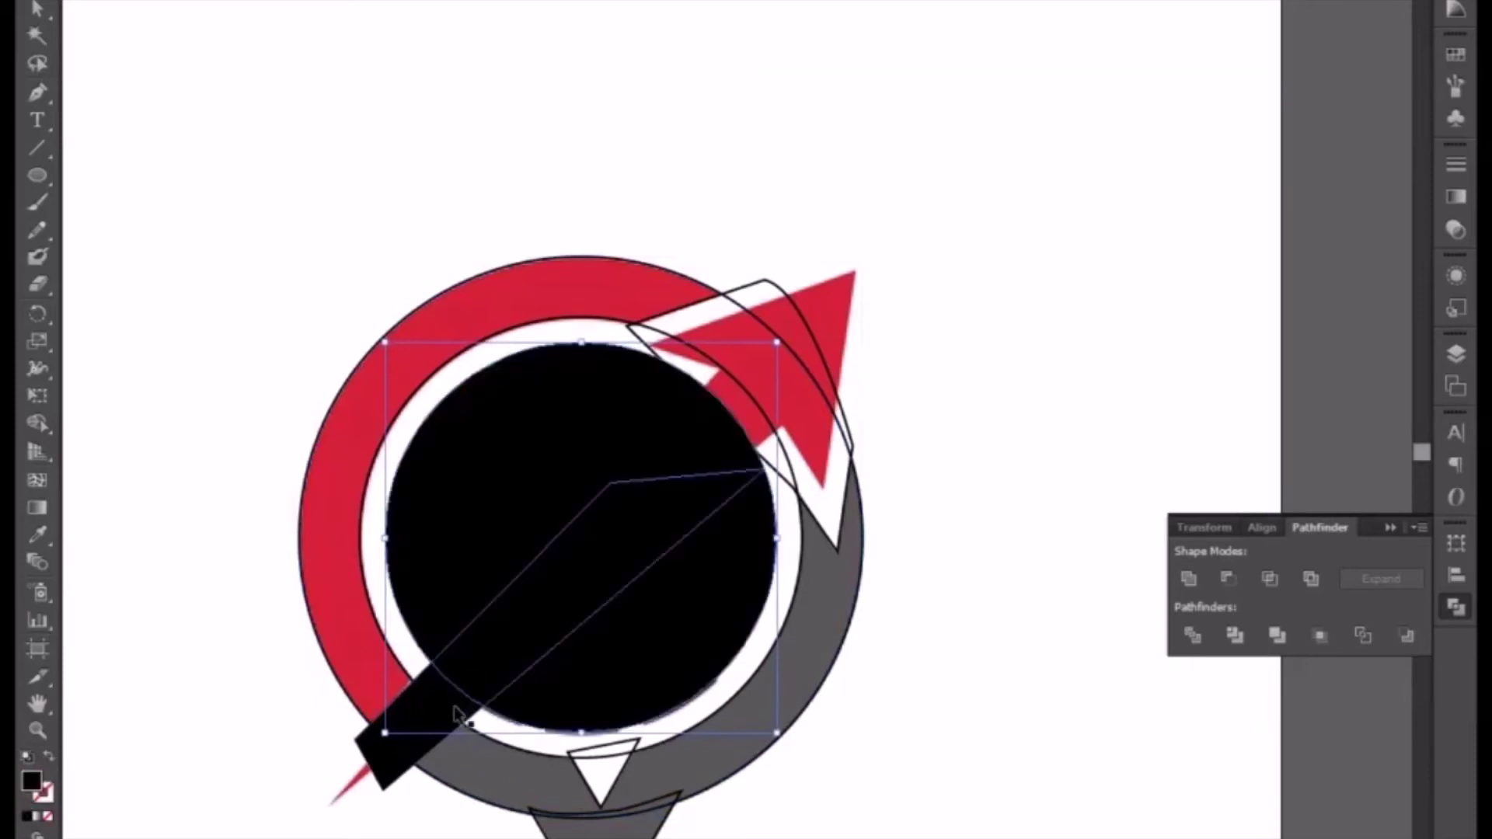
shift+click(457, 713)
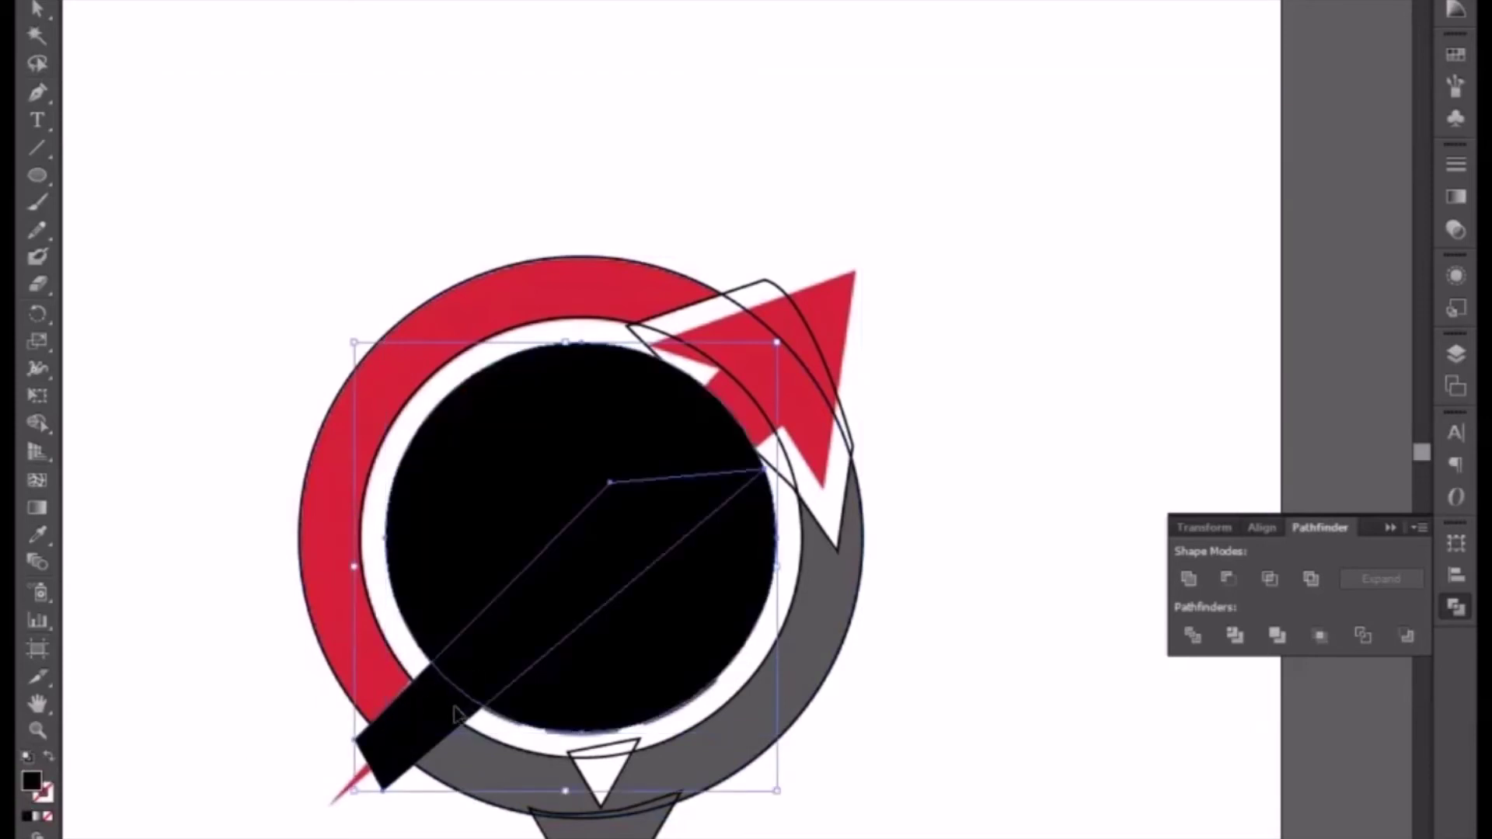
click(1193, 637)
Step: Ungroup the divided pieces and delete the bar and the upper-left circle piece
right_click(547, 546)
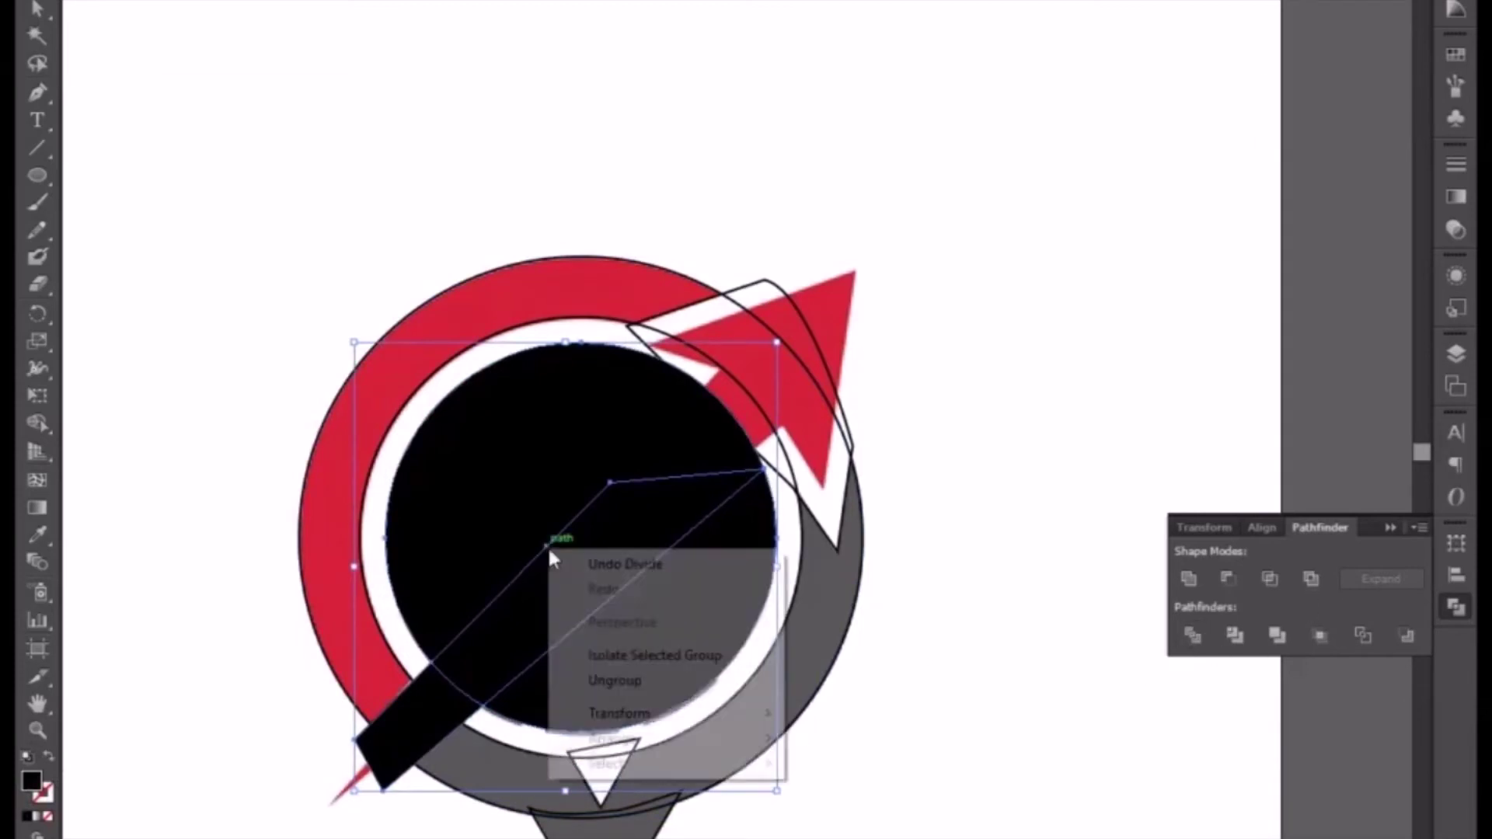
click(659, 691)
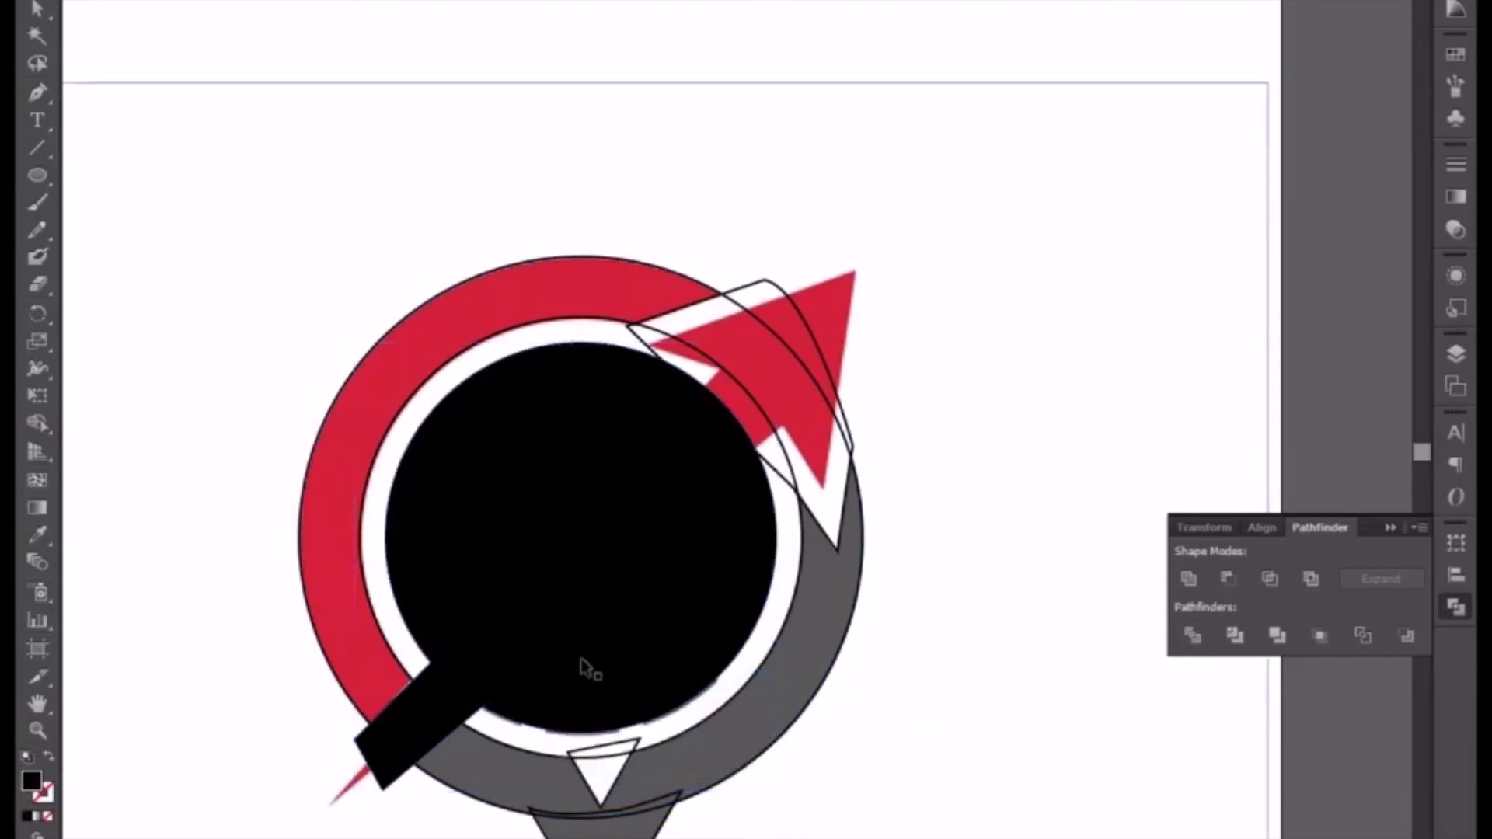
click(506, 593)
key(Delete)
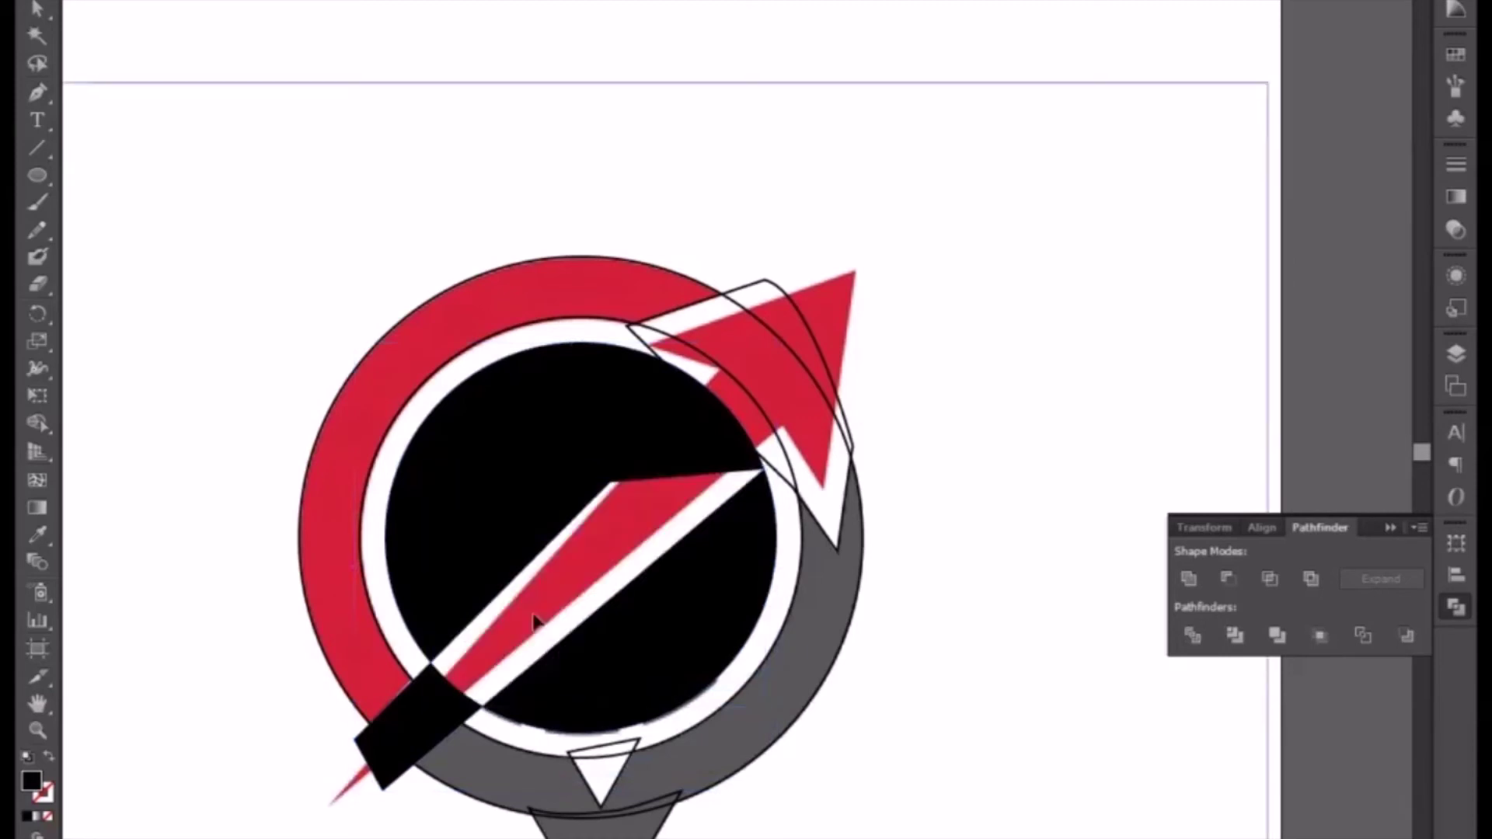
click(608, 470)
key(Delete)
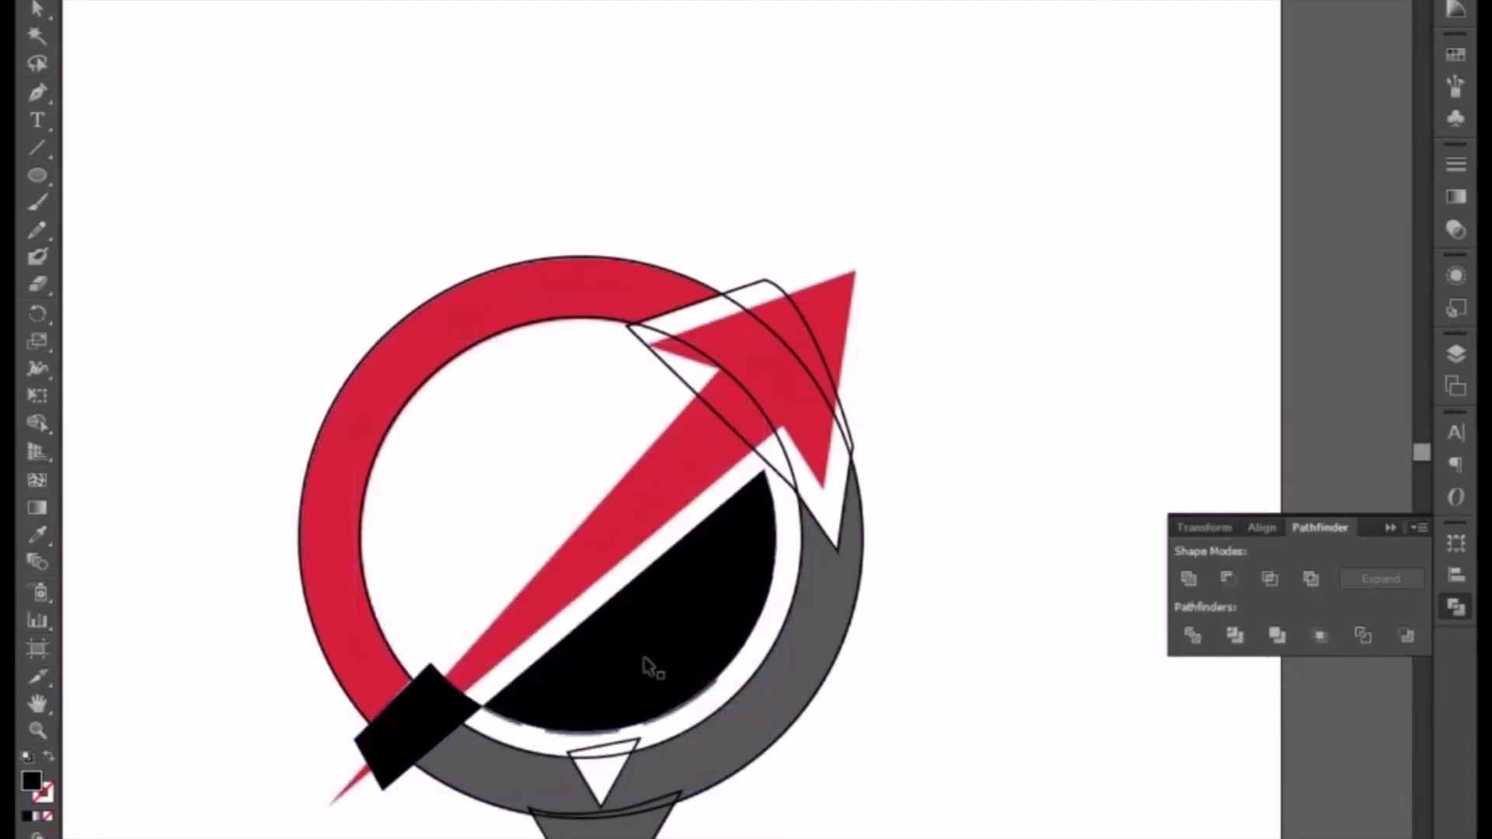
drag(417, 729, 592, 598)
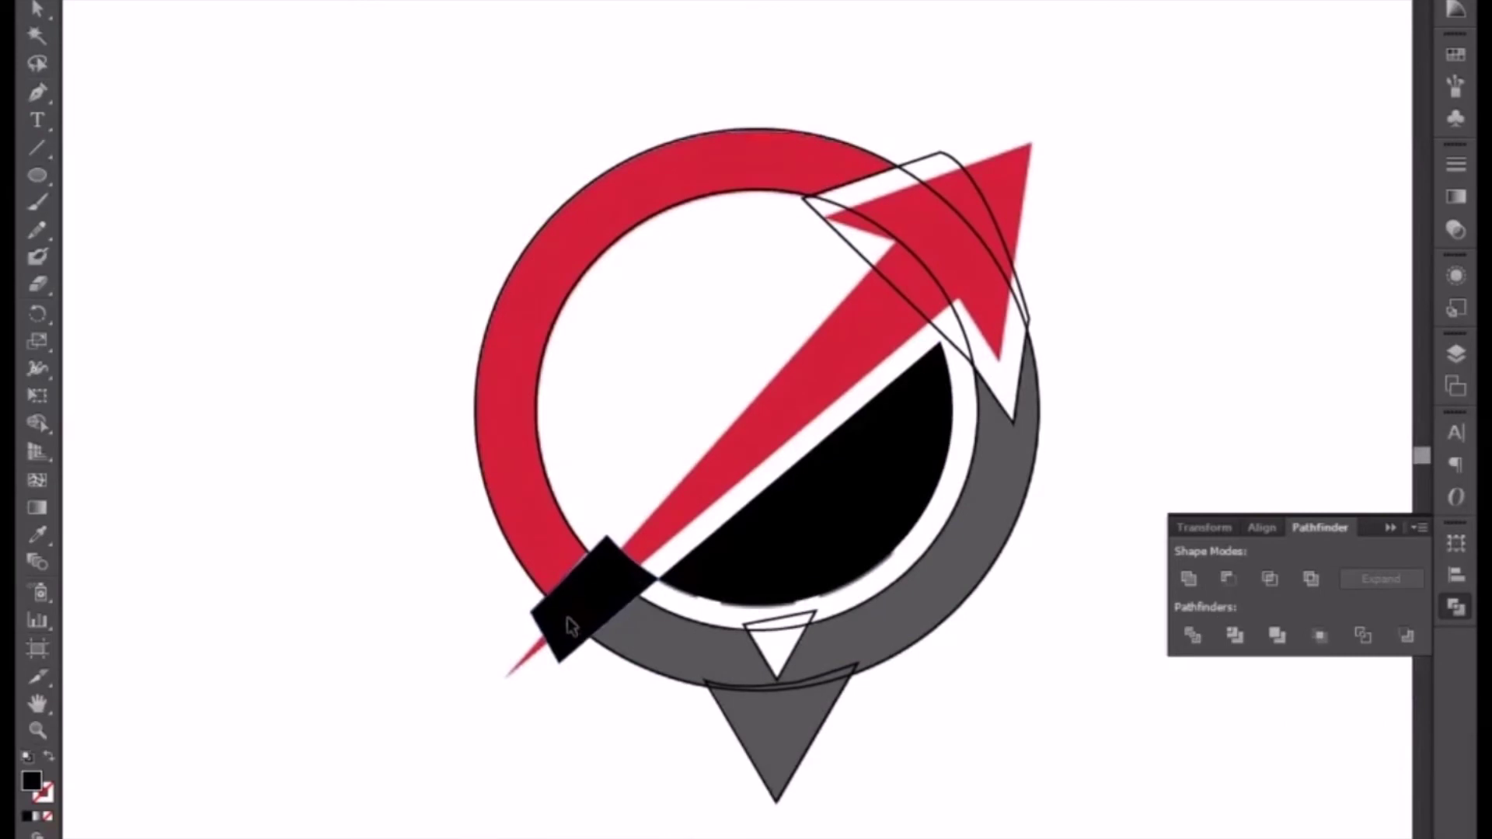
click(545, 586)
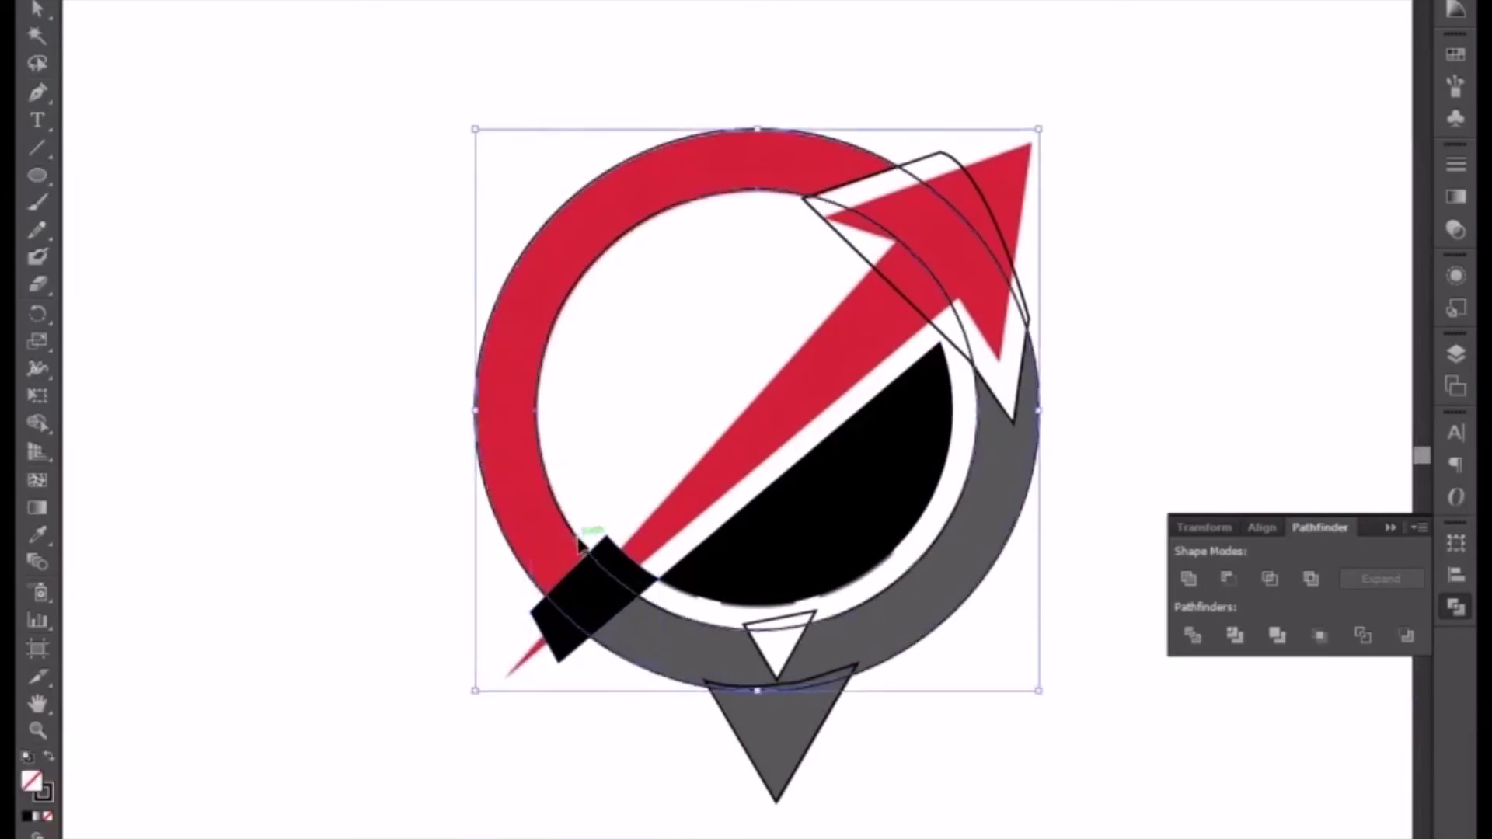
Step: Fill the ring black and subtract the inner circle and small square with Minus Front
click(49, 756)
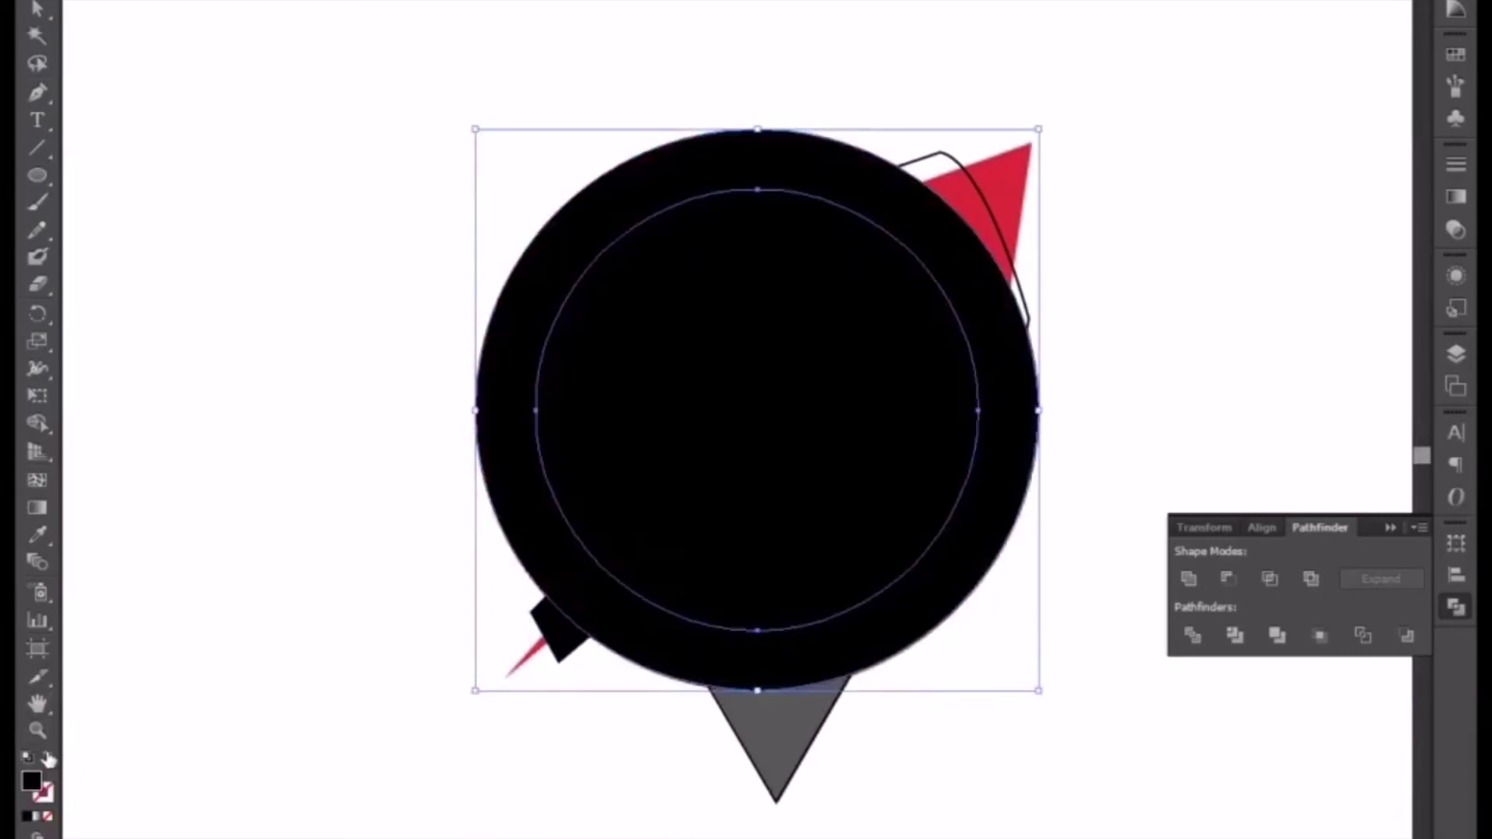
click(1225, 580)
click(604, 561)
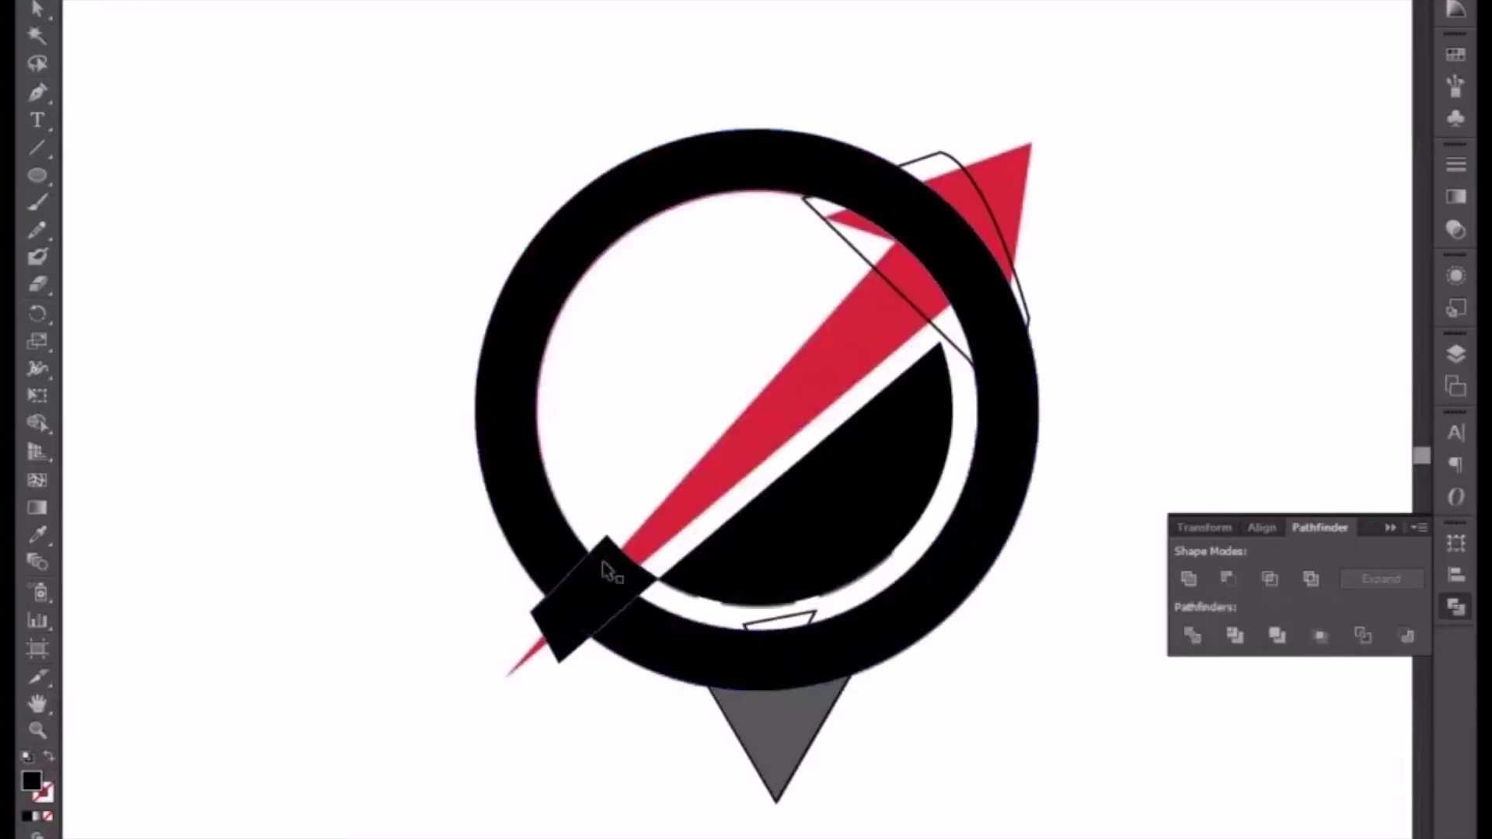
shift+click(519, 555)
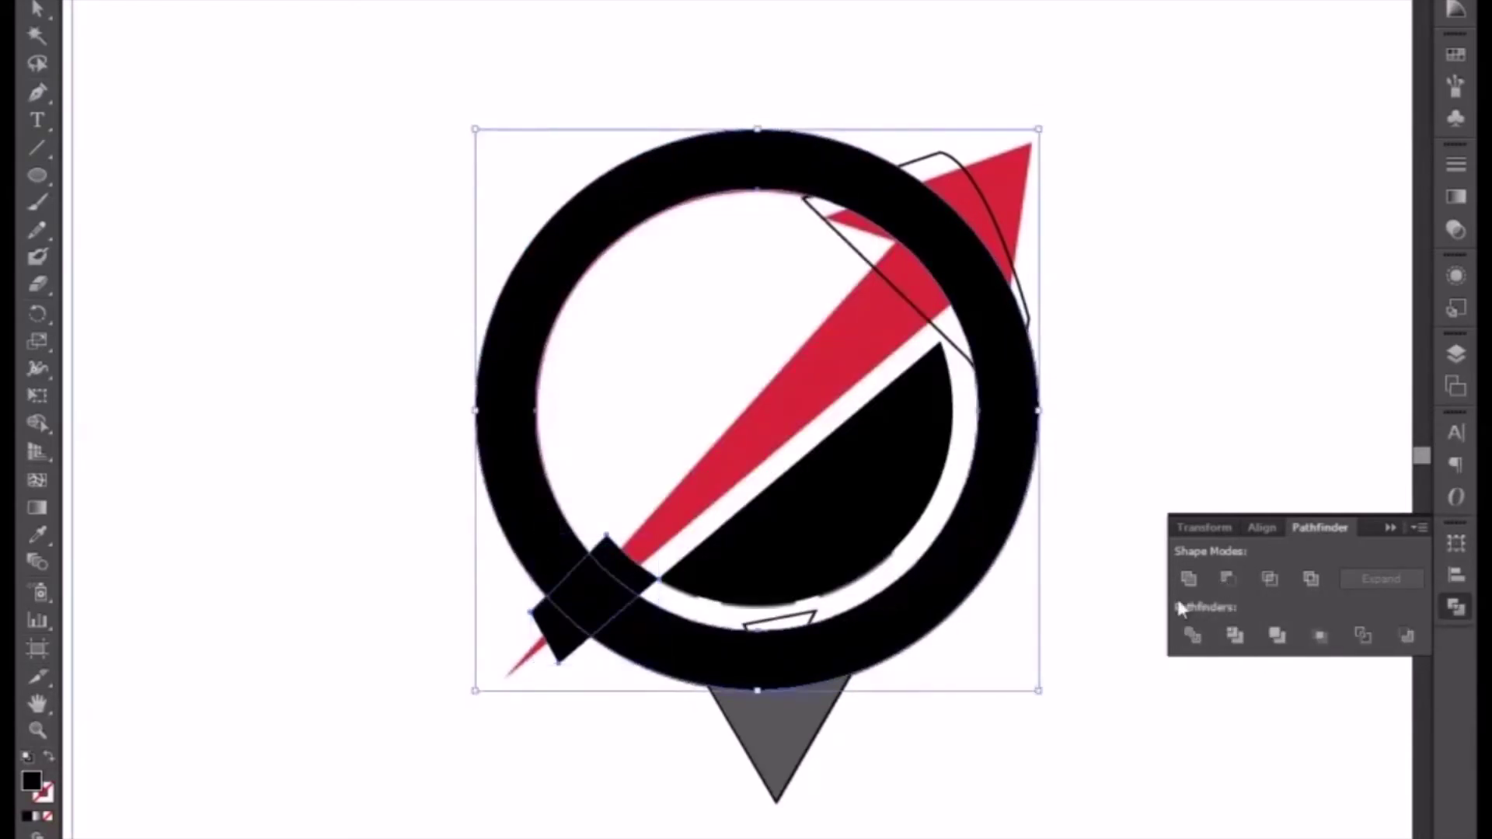
click(1228, 579)
Step: Fill the arrowhead wedge black and cut it out of the ring with Minus Front
click(855, 404)
drag(856, 403, 666, 599)
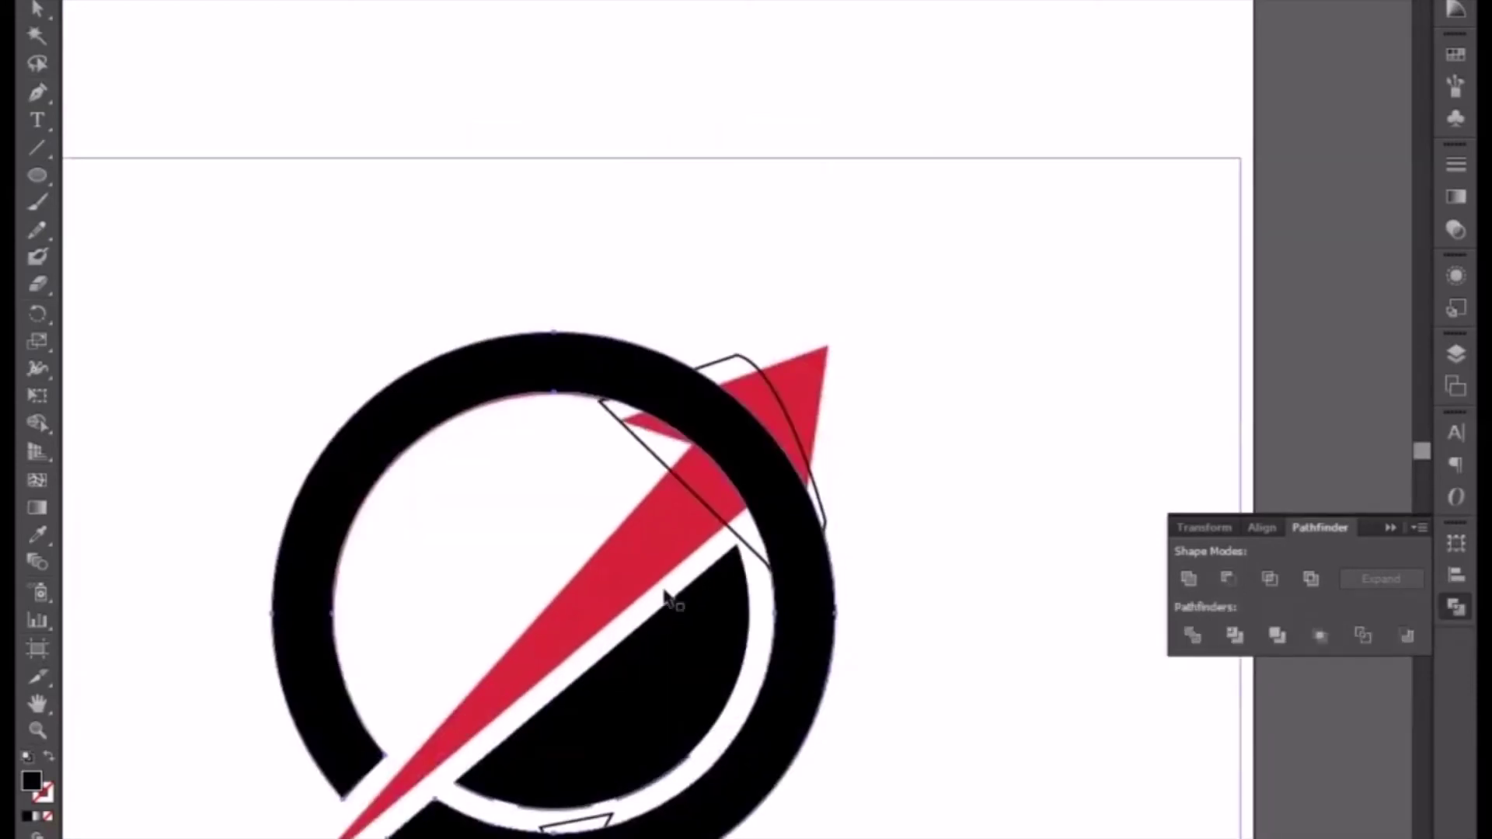
scroll(666, 599, up, 2)
click(682, 521)
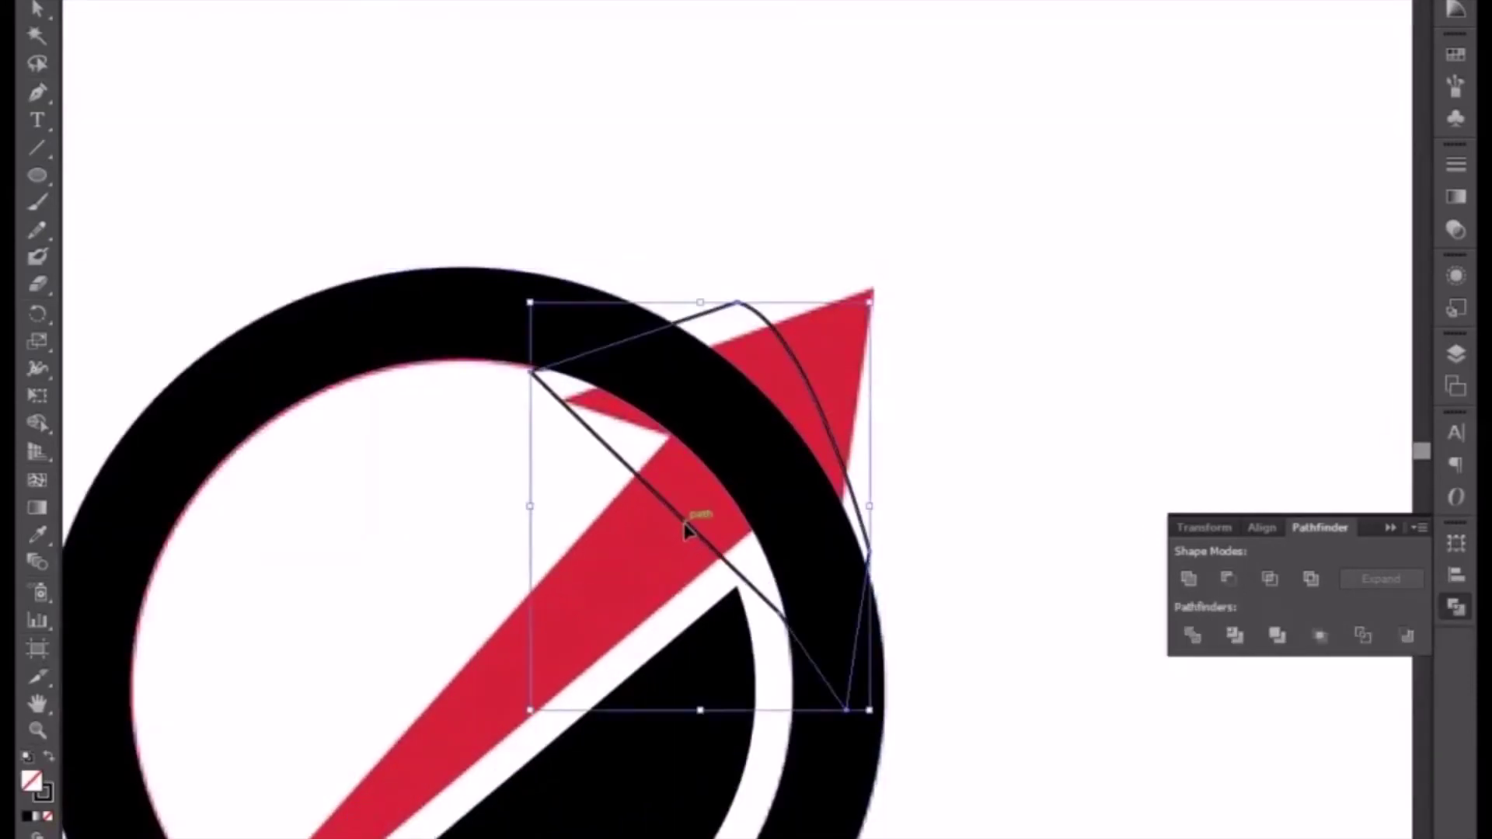
click(48, 756)
shift+click(583, 323)
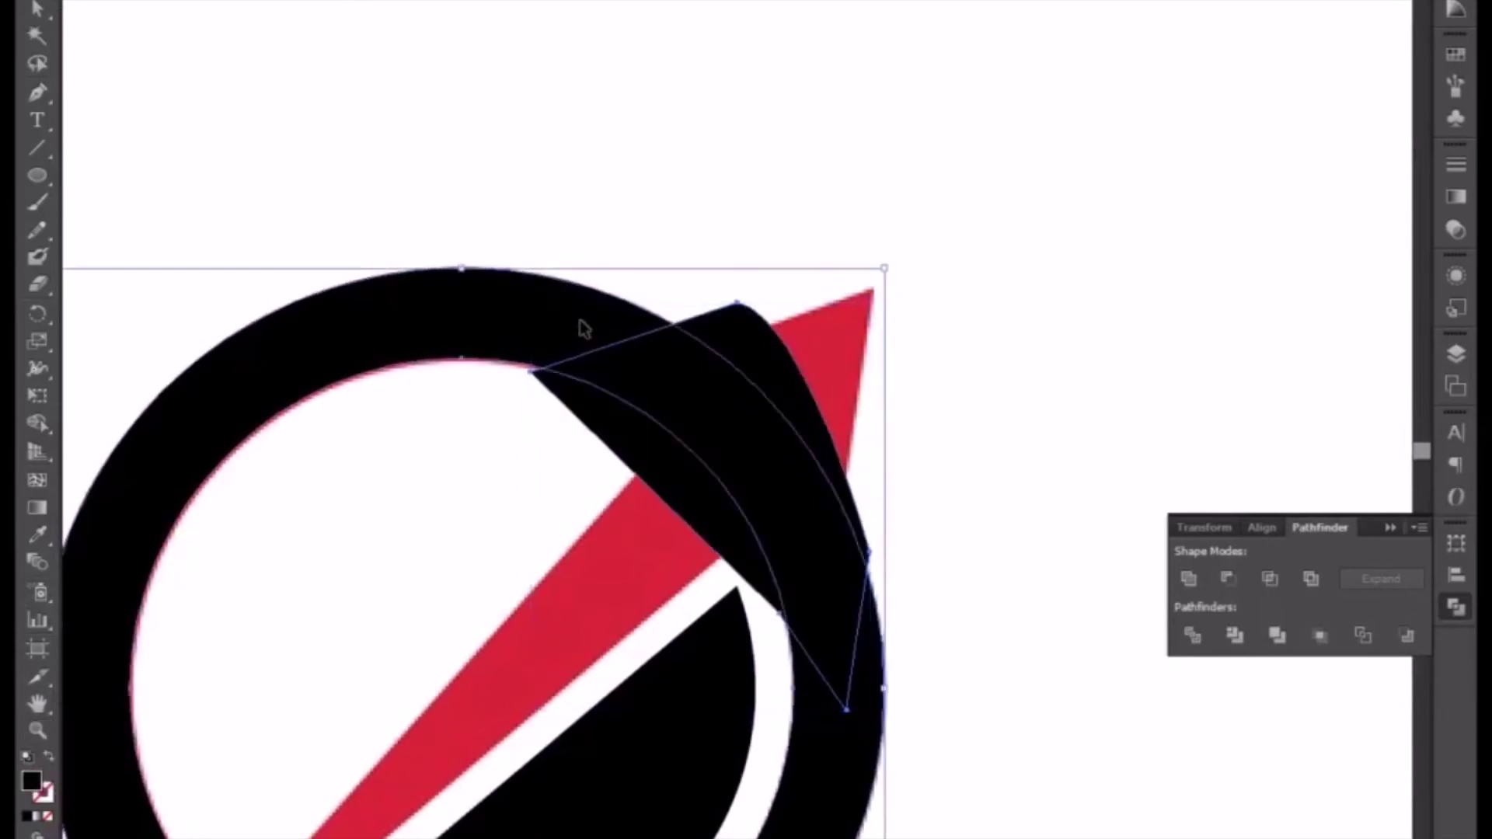
click(1235, 580)
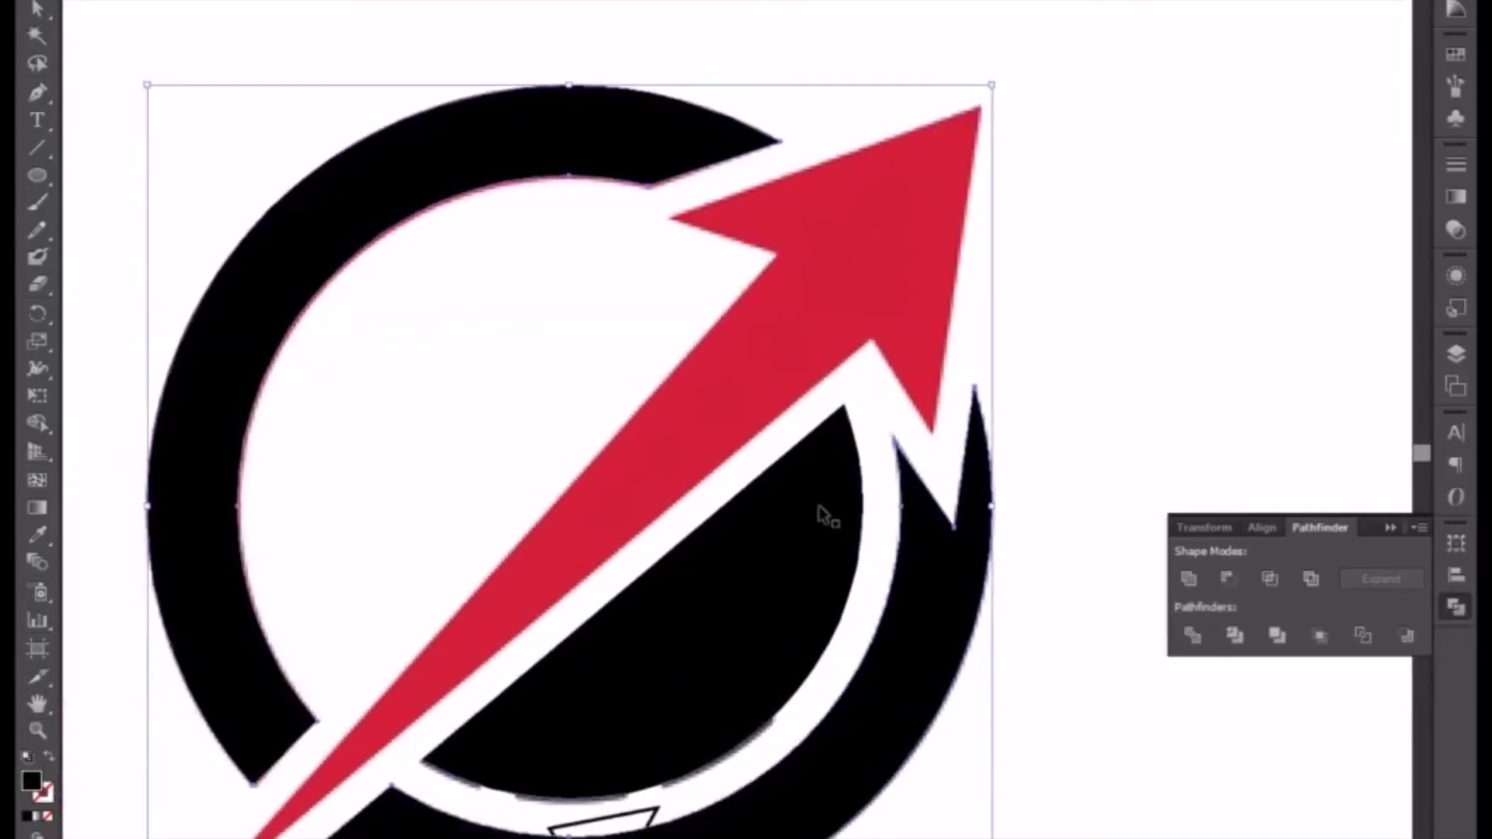
Step: Fill the small triangle black, ungroup the shapes, and drag the trapezoid down into a notch
scroll(636, 429, down, 5)
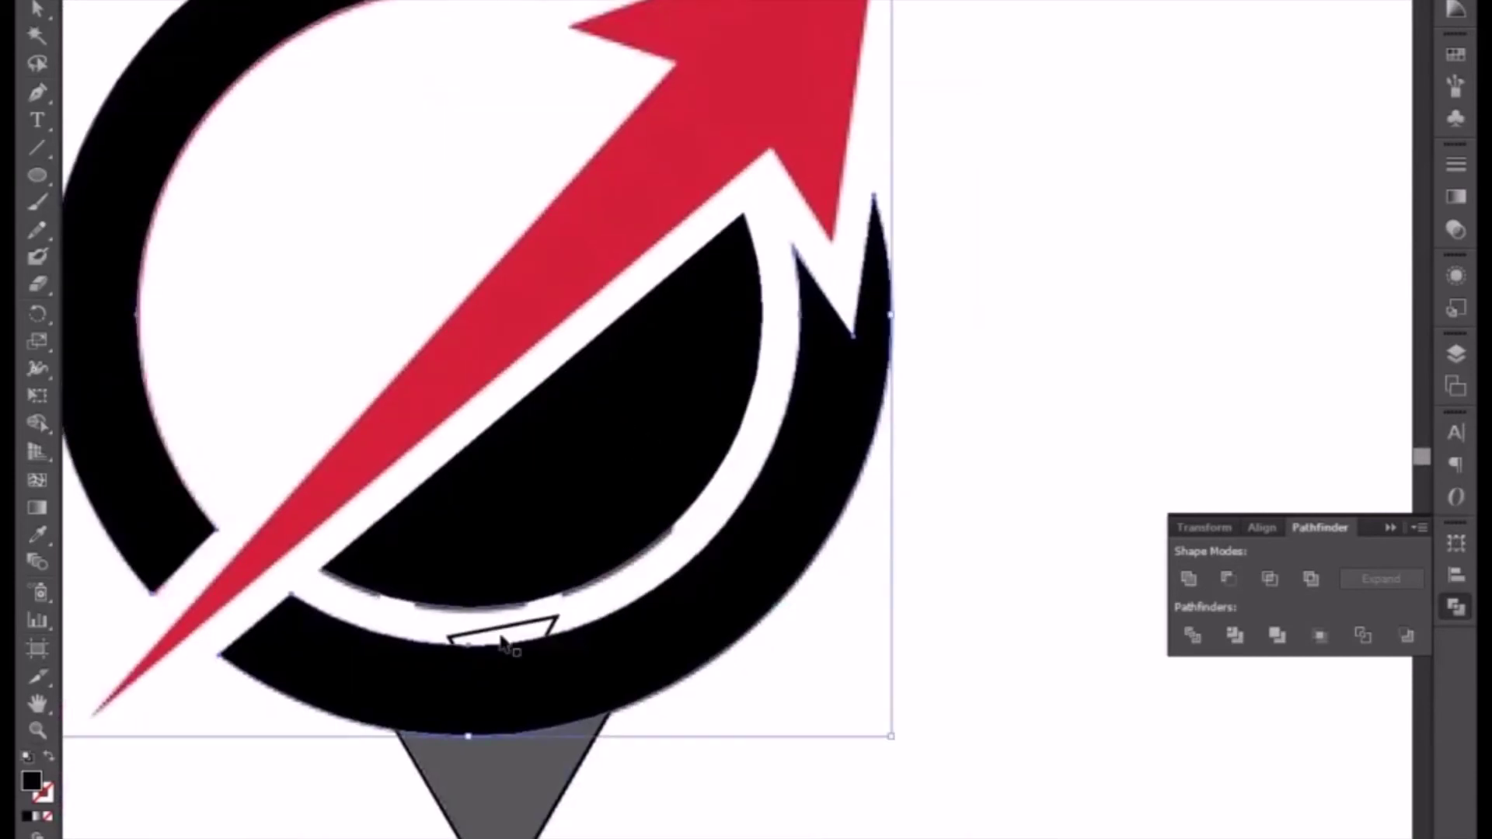
click(504, 631)
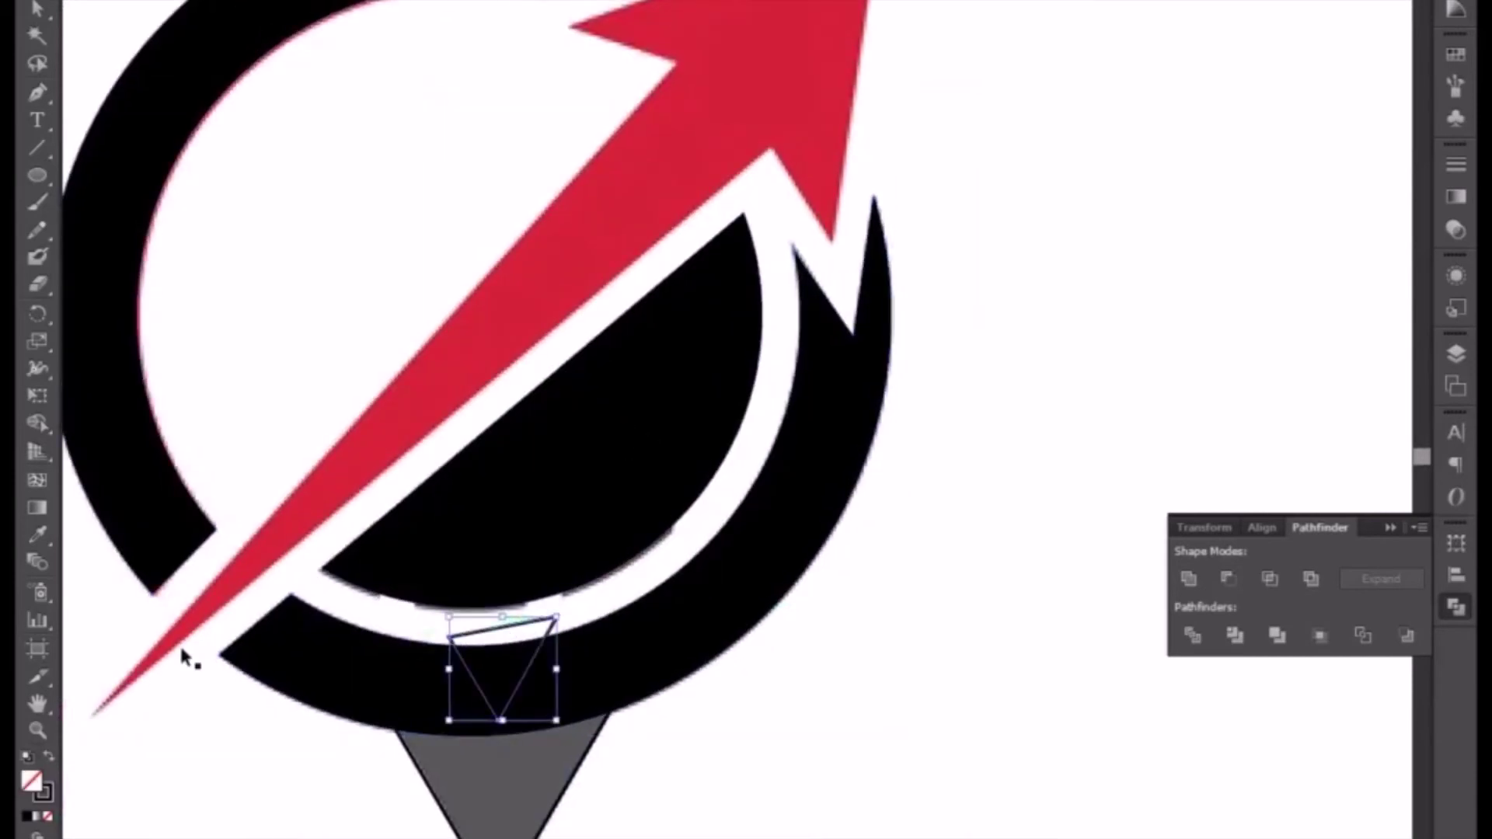
click(49, 755)
shift+click(397, 685)
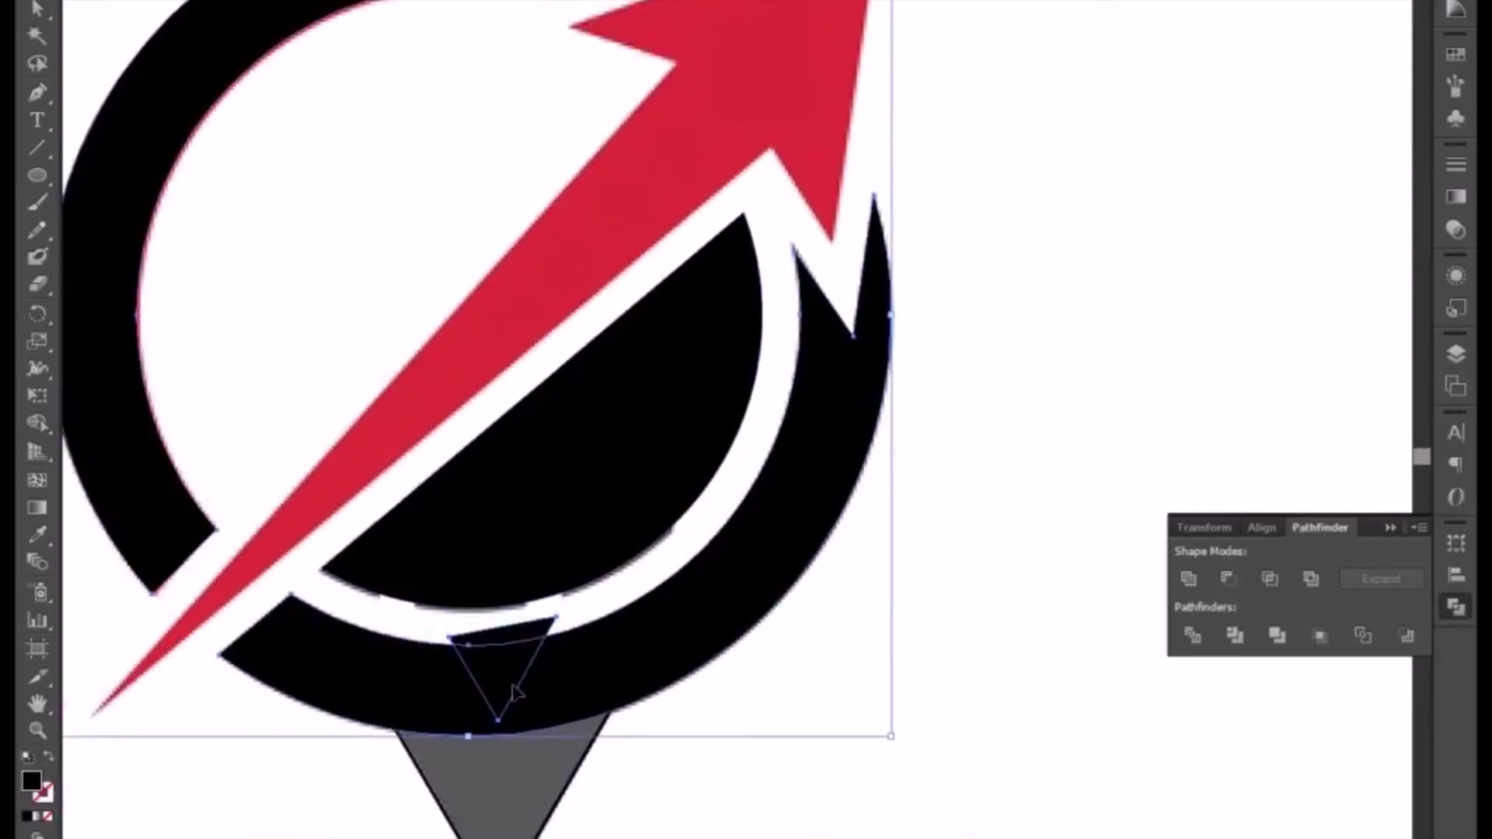
right_click(604, 657)
click(676, 799)
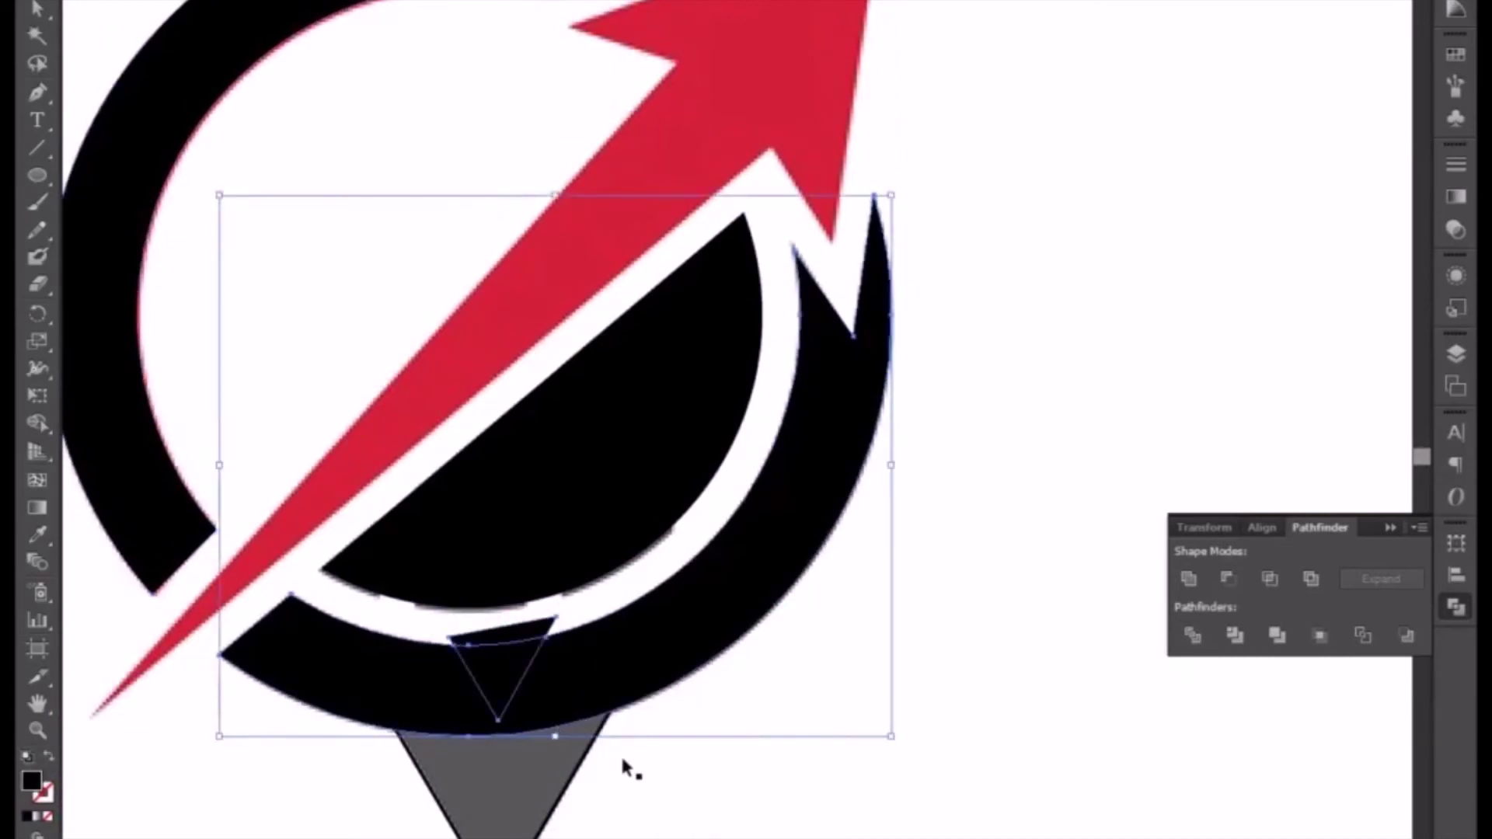
right_click(525, 666)
click(649, 791)
click(686, 756)
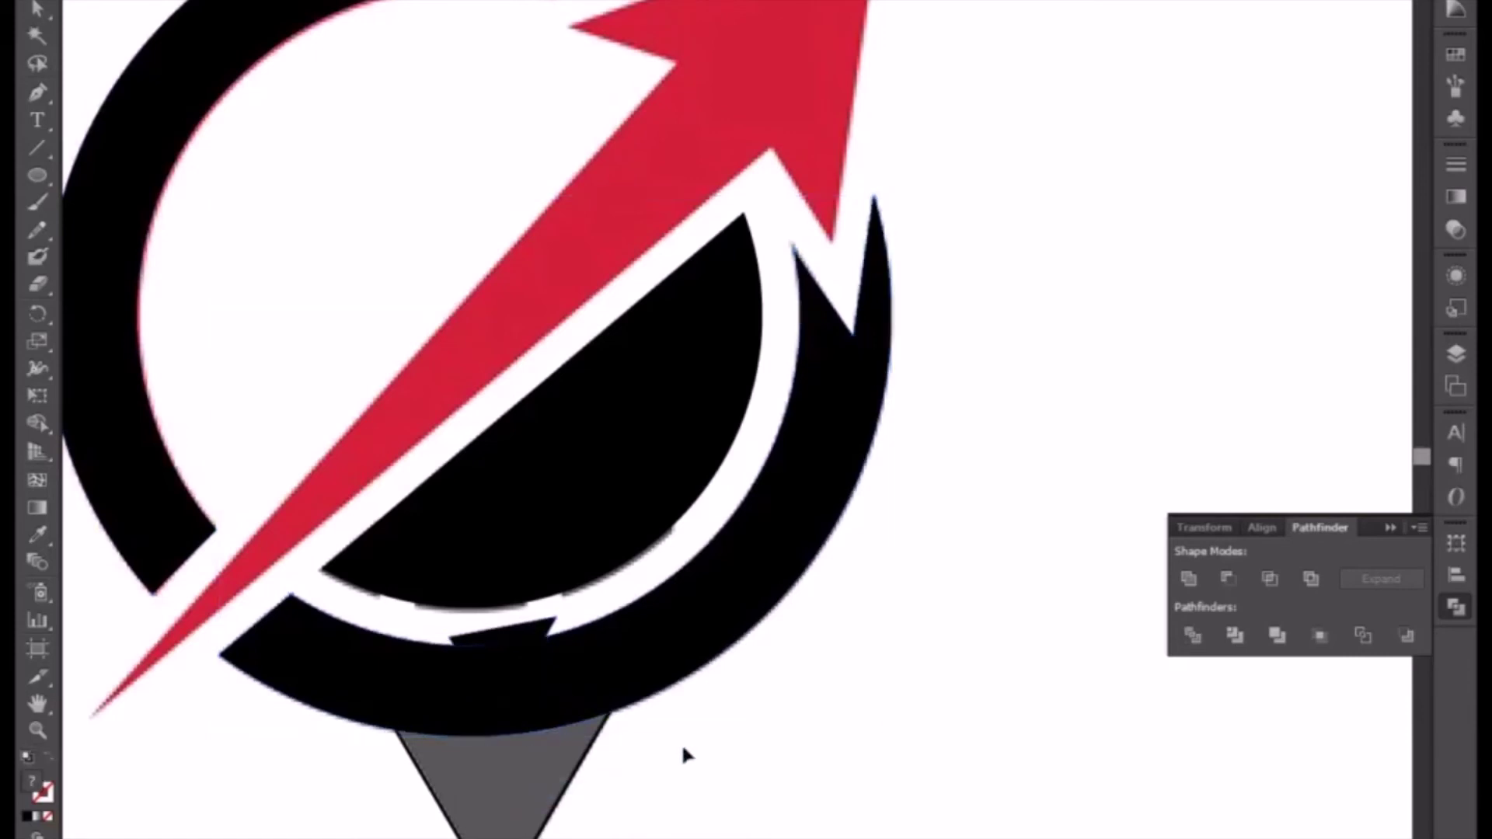
drag(497, 642, 499, 716)
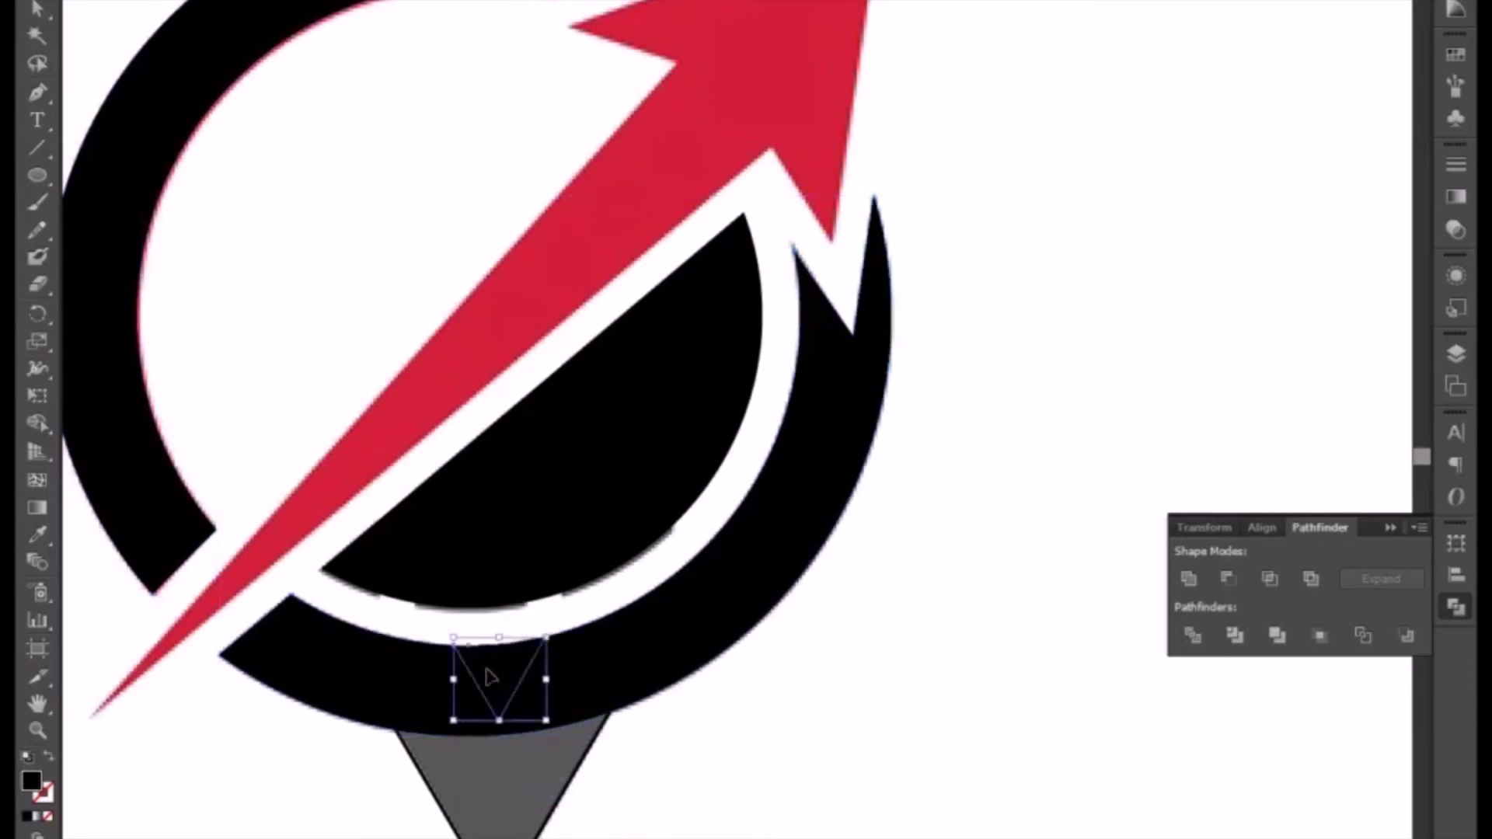
Step: Make the pin's bottom triangle black and unite it with the ring
click(603, 764)
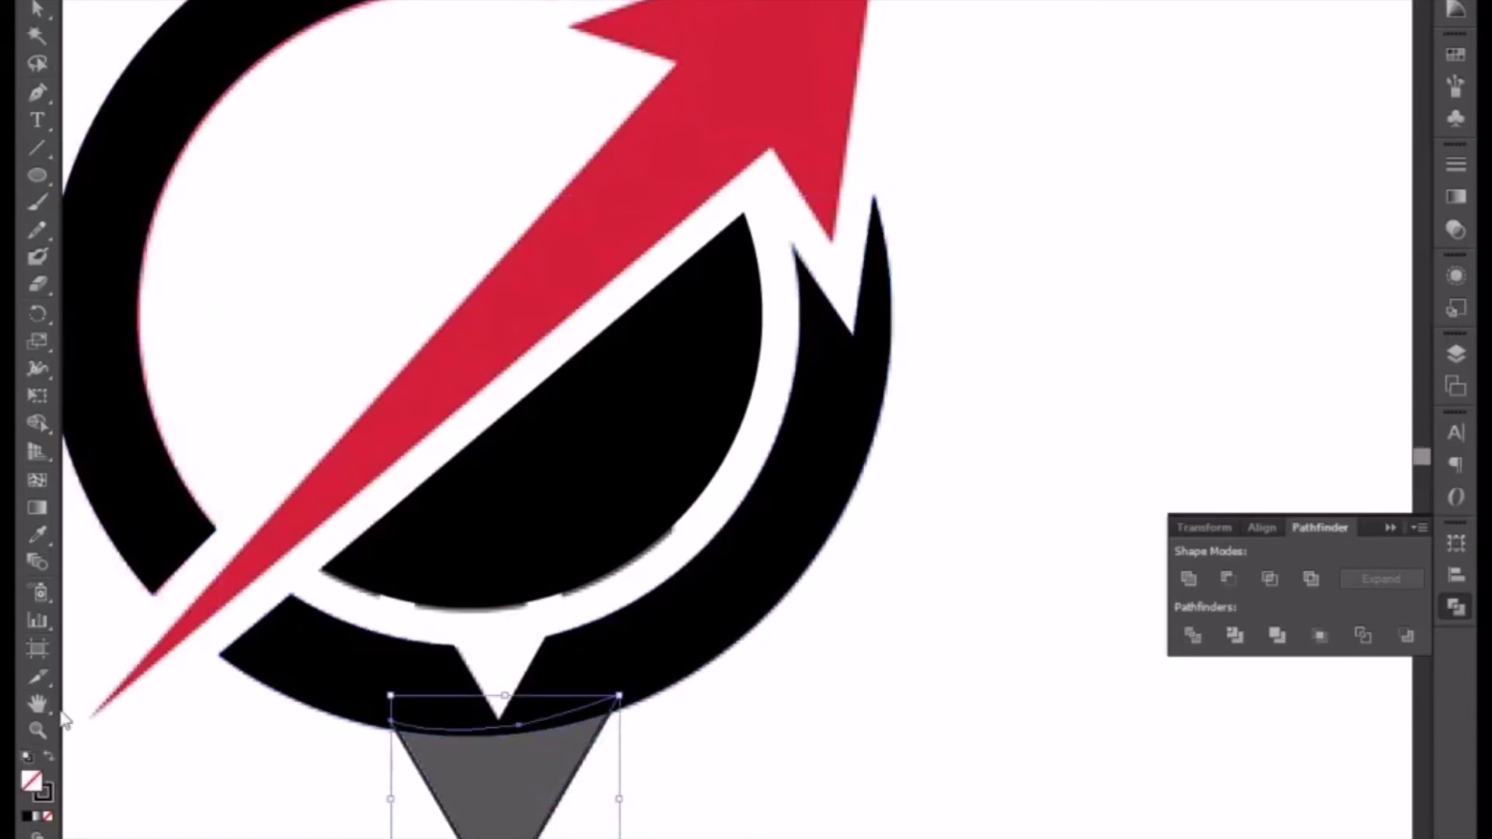
click(49, 756)
shift+click(347, 694)
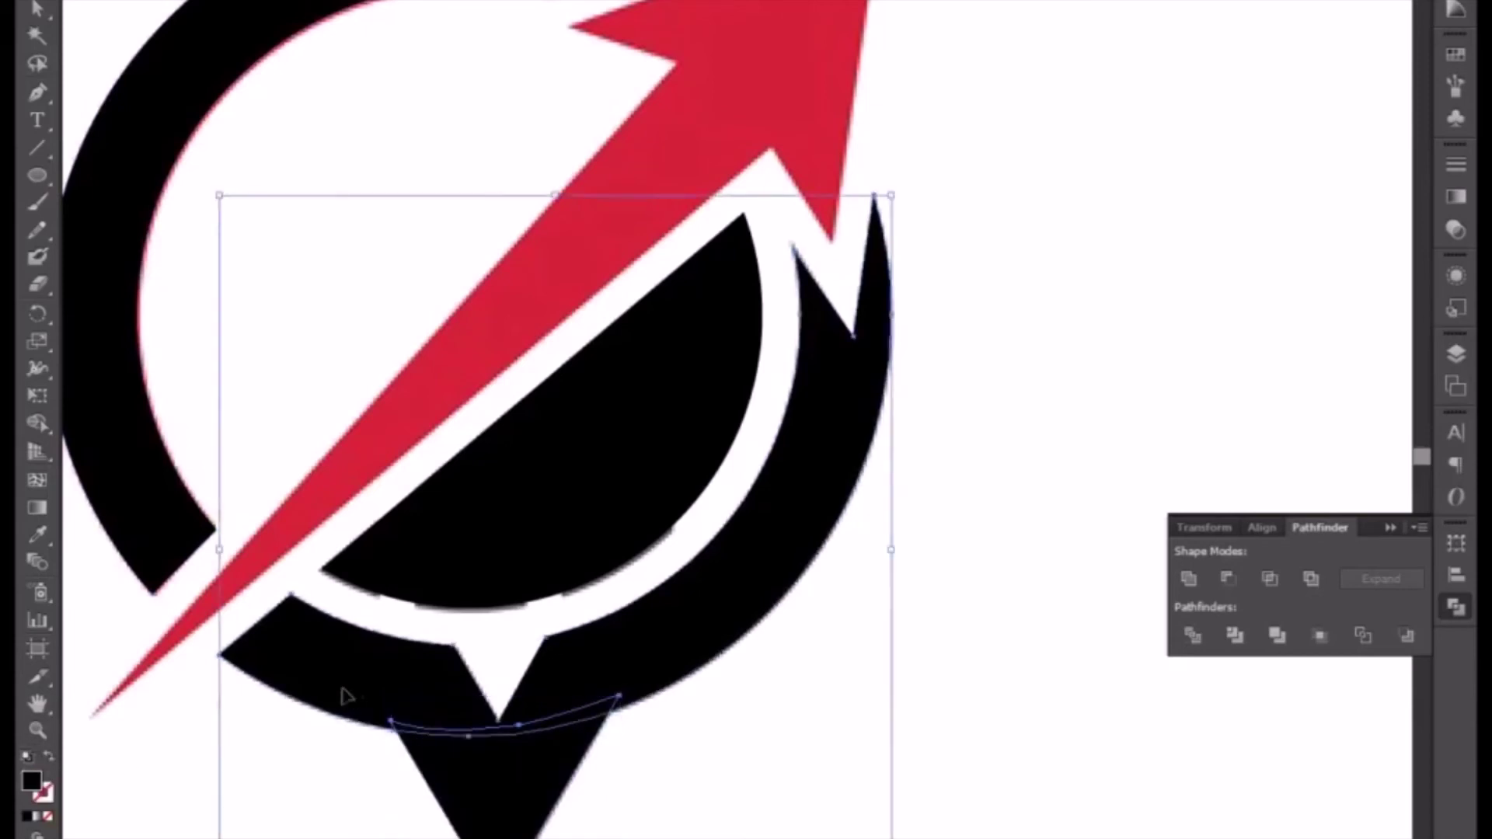
click(1186, 580)
key(ctrl+minus)
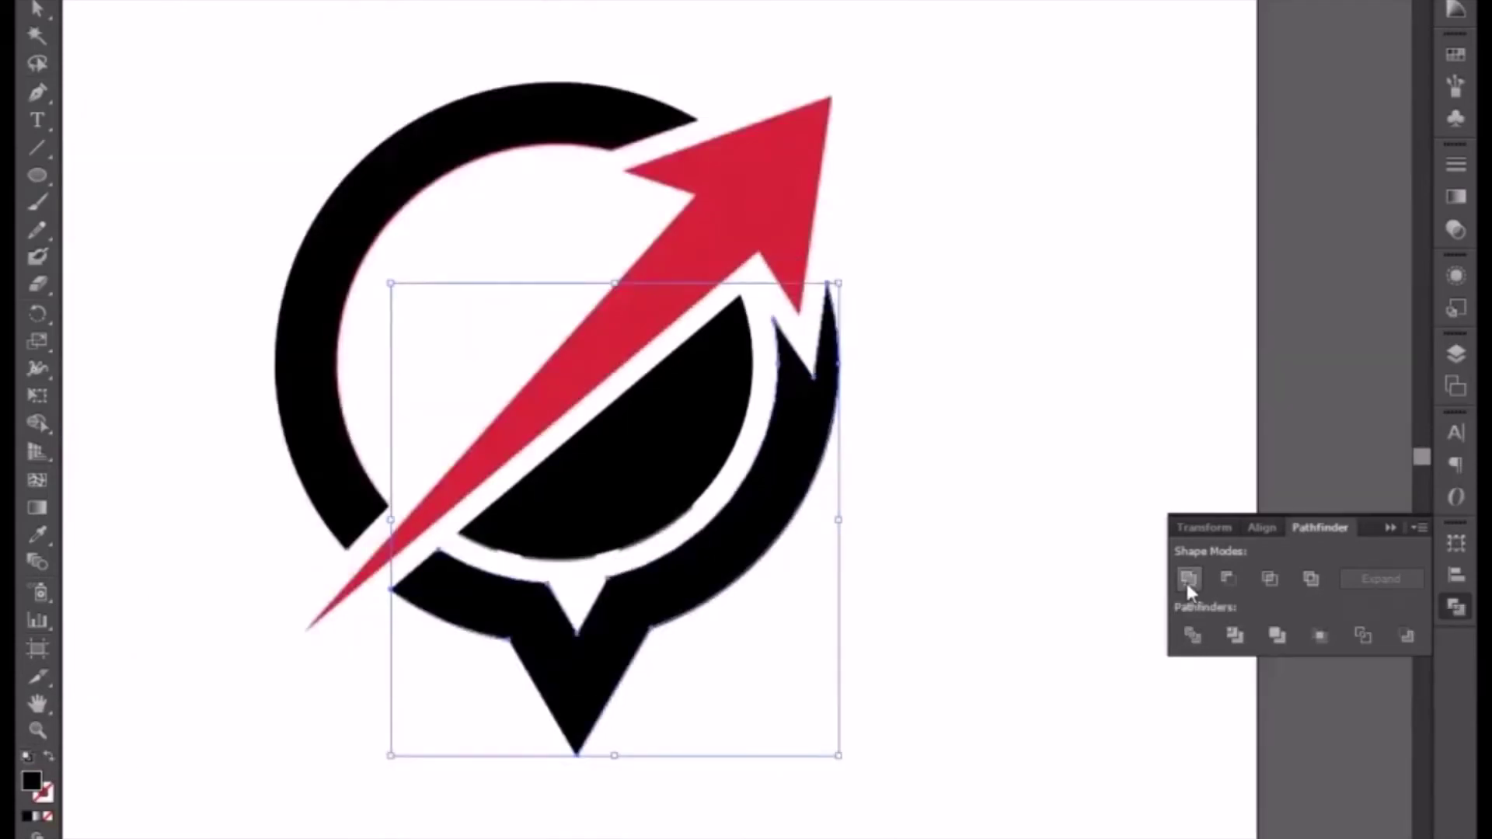
Step: Swap the inner half-circle's fill and stroke so it becomes an outline
scroll(690, 406, up, 3)
scroll(689, 406, right, 1)
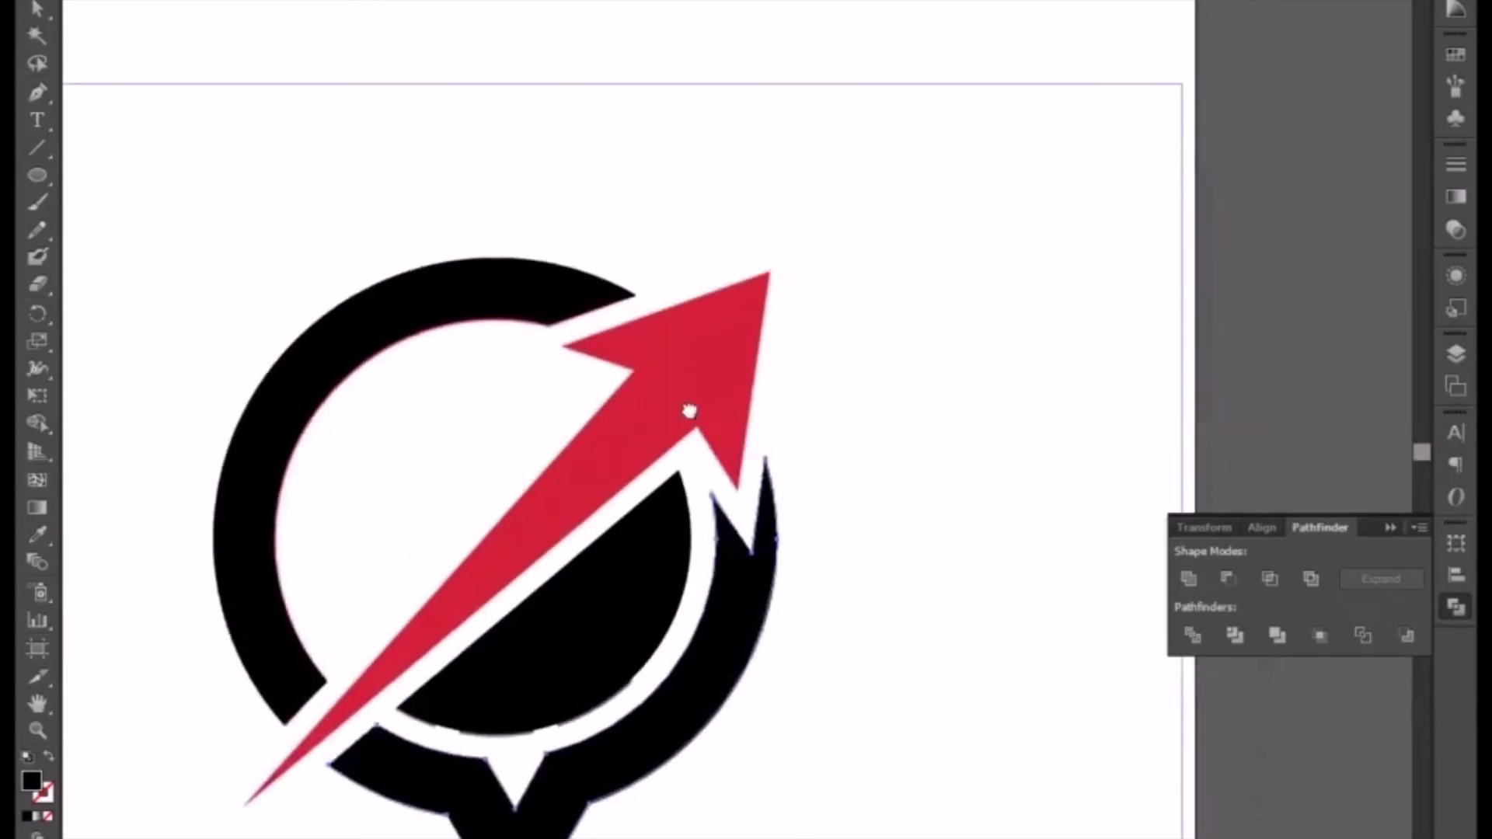
click(532, 639)
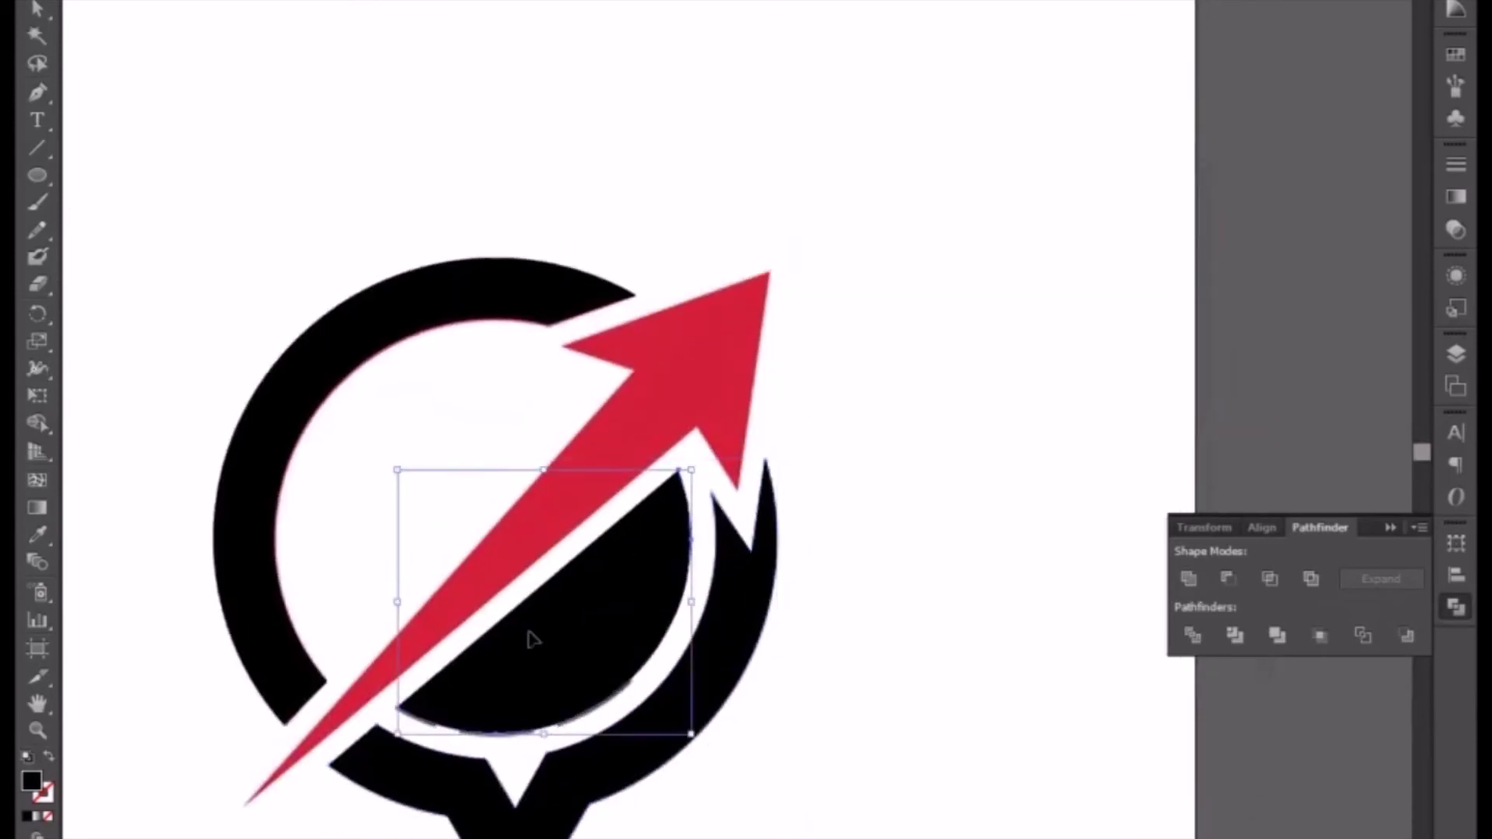
click(49, 758)
key(ctrl+plus)
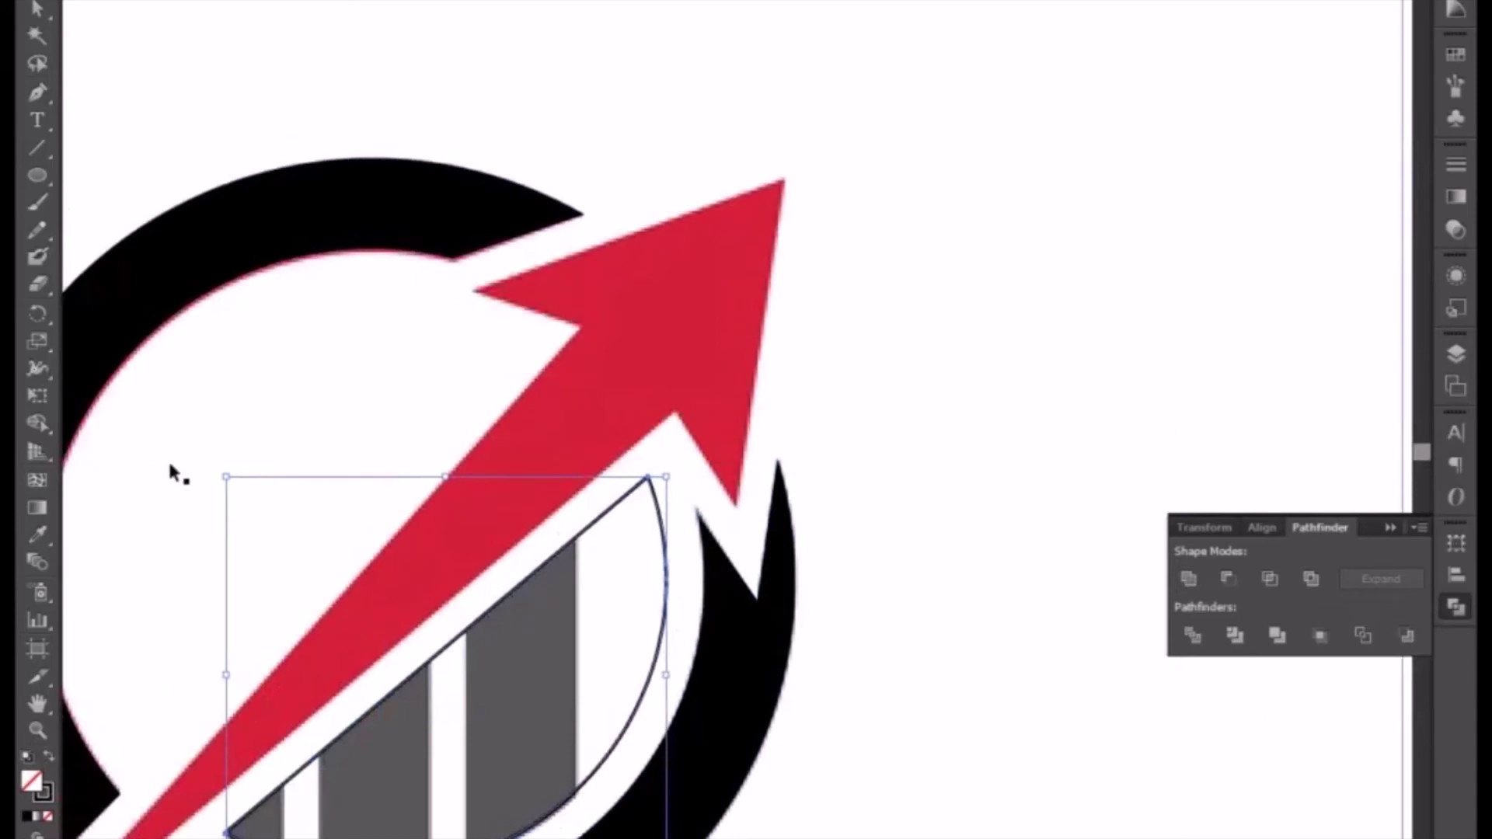
Step: Trace a closed Pen path around the tallest bar, following the half-circle arc
click(45, 92)
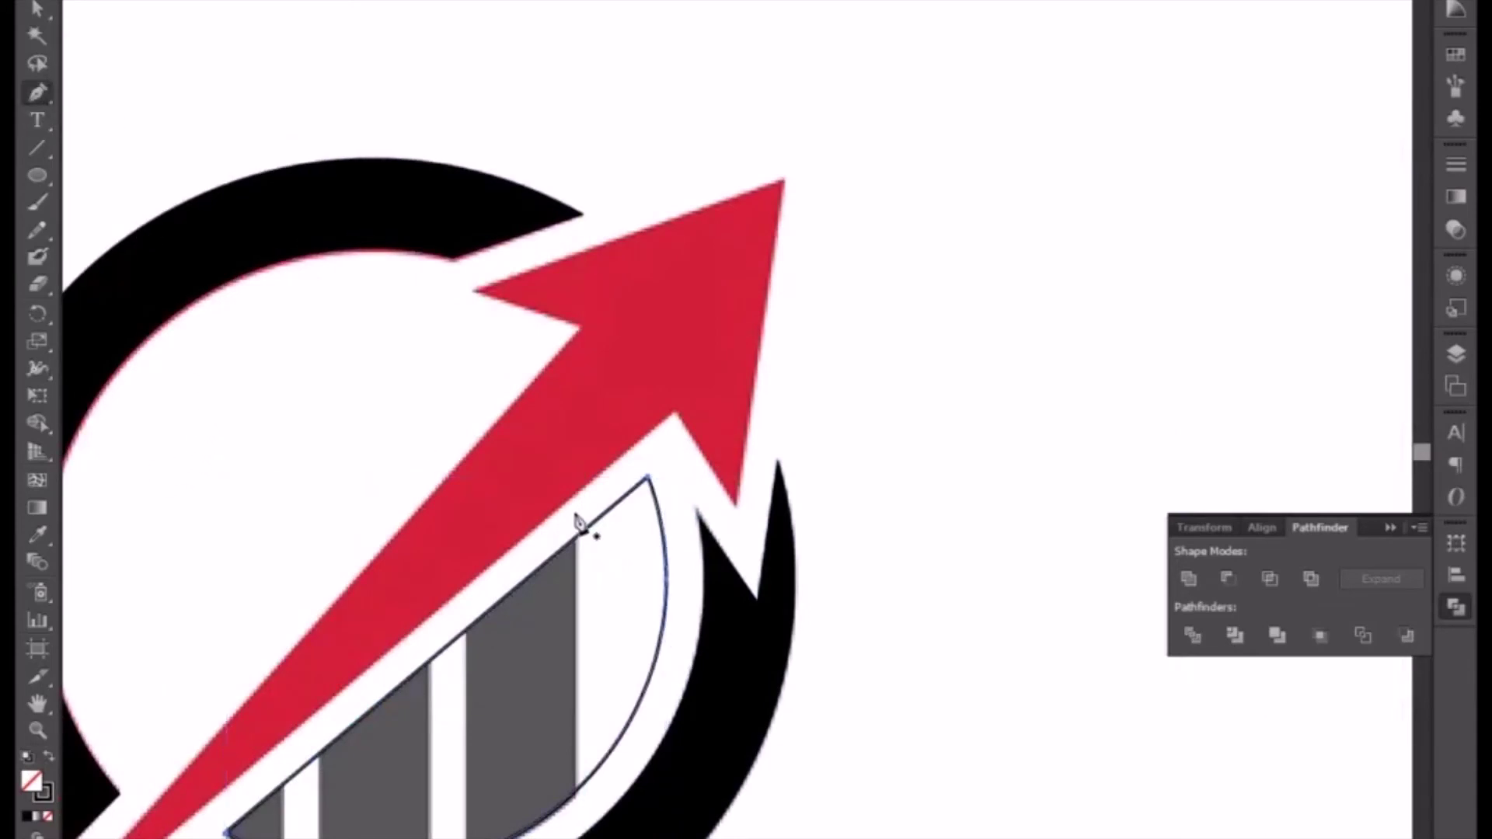
click(575, 506)
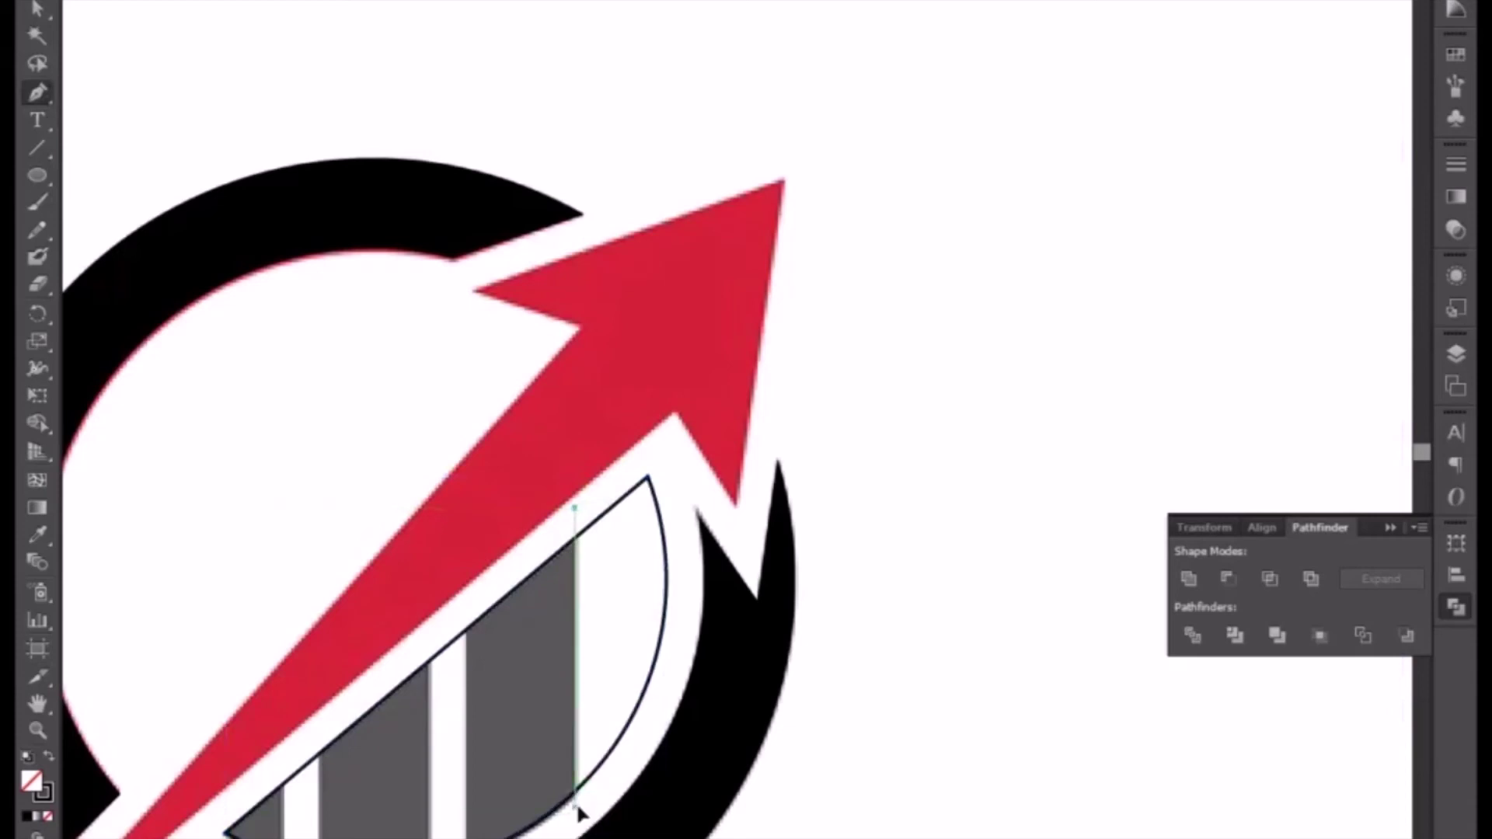
click(576, 809)
drag(638, 753, 683, 657)
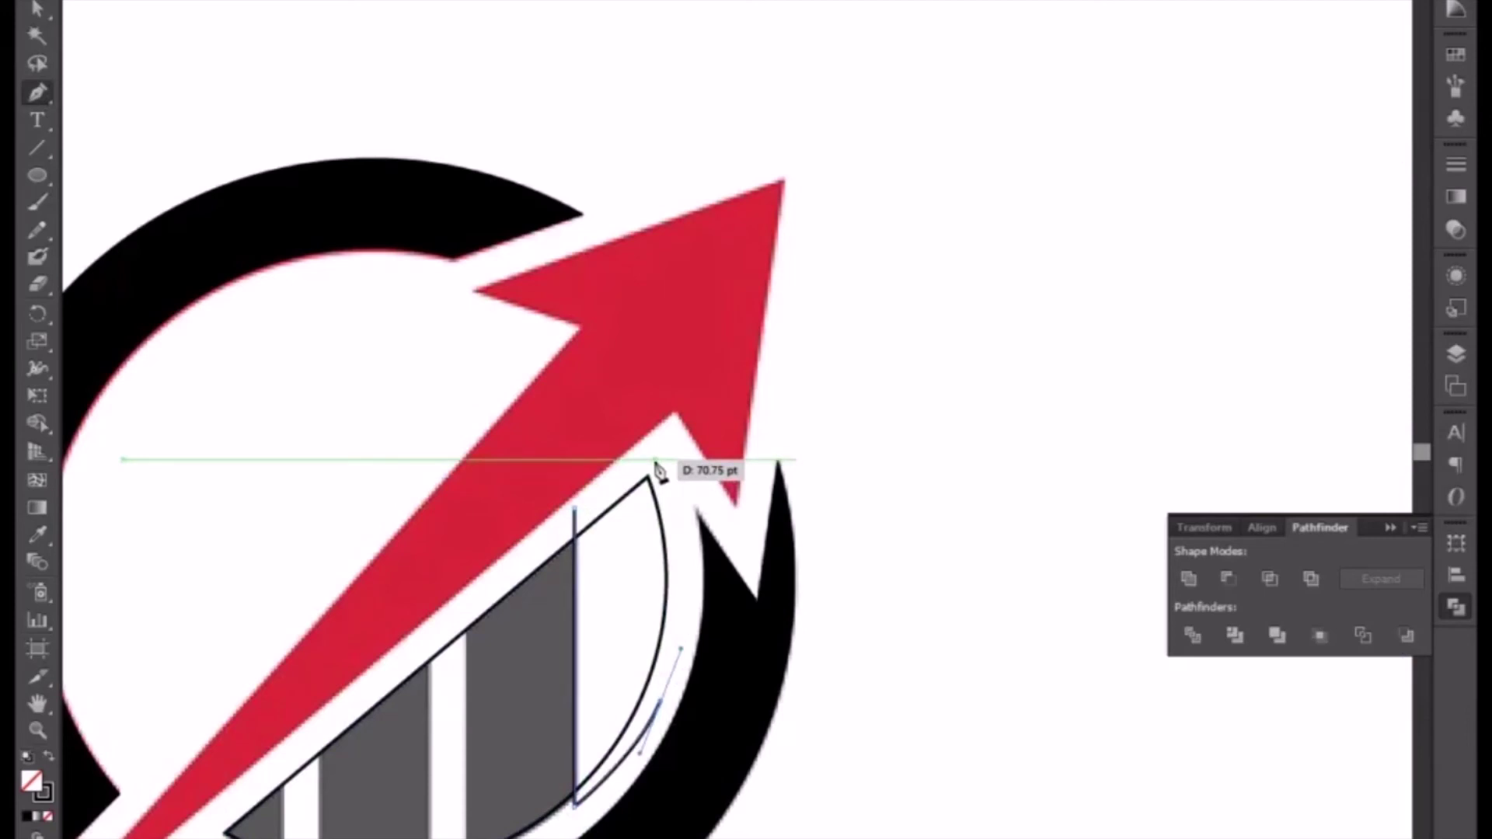
key(ctrl)
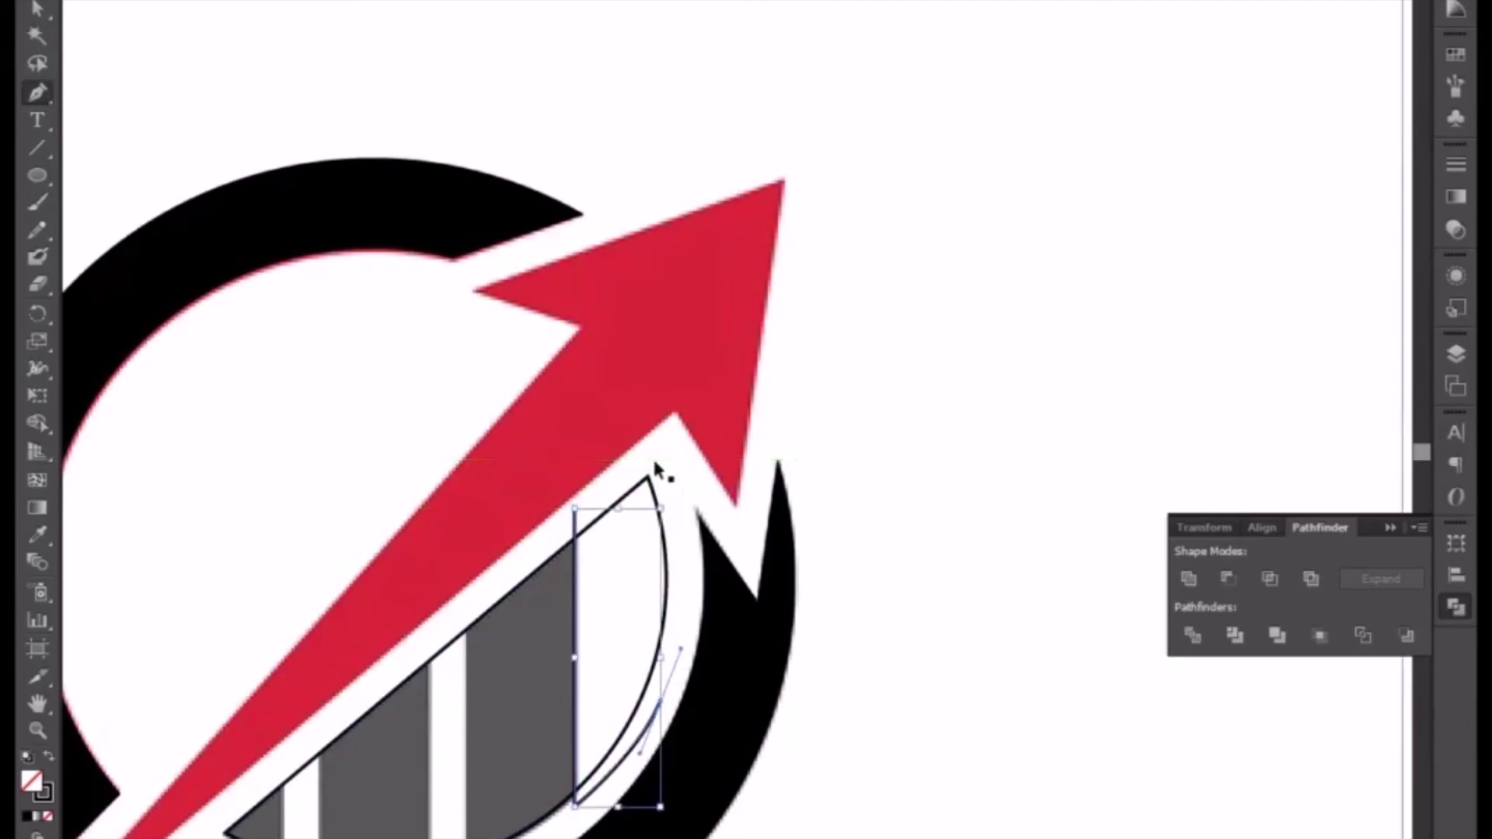
key(ctrl+z)
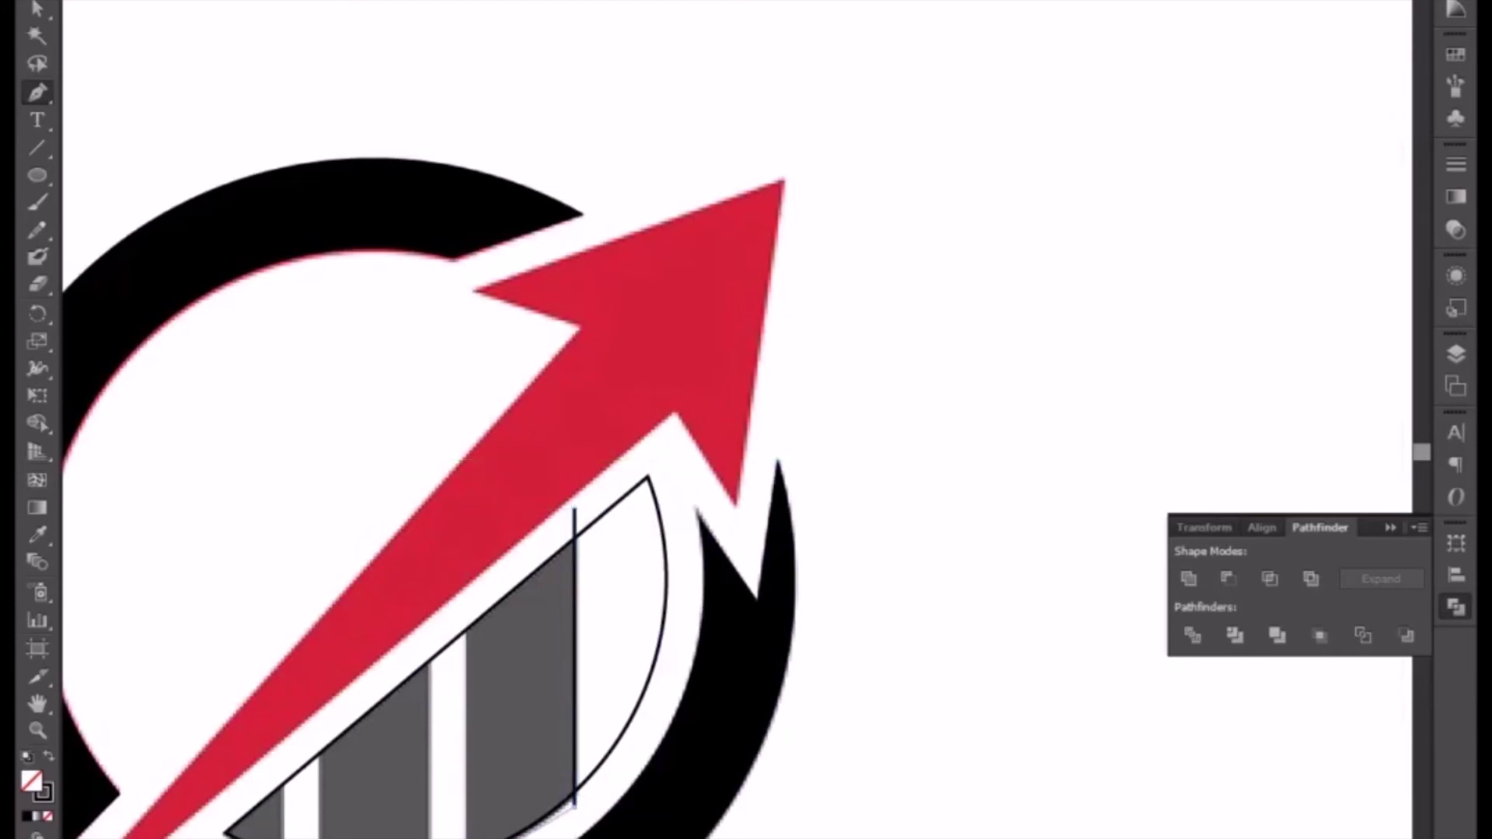
click(465, 601)
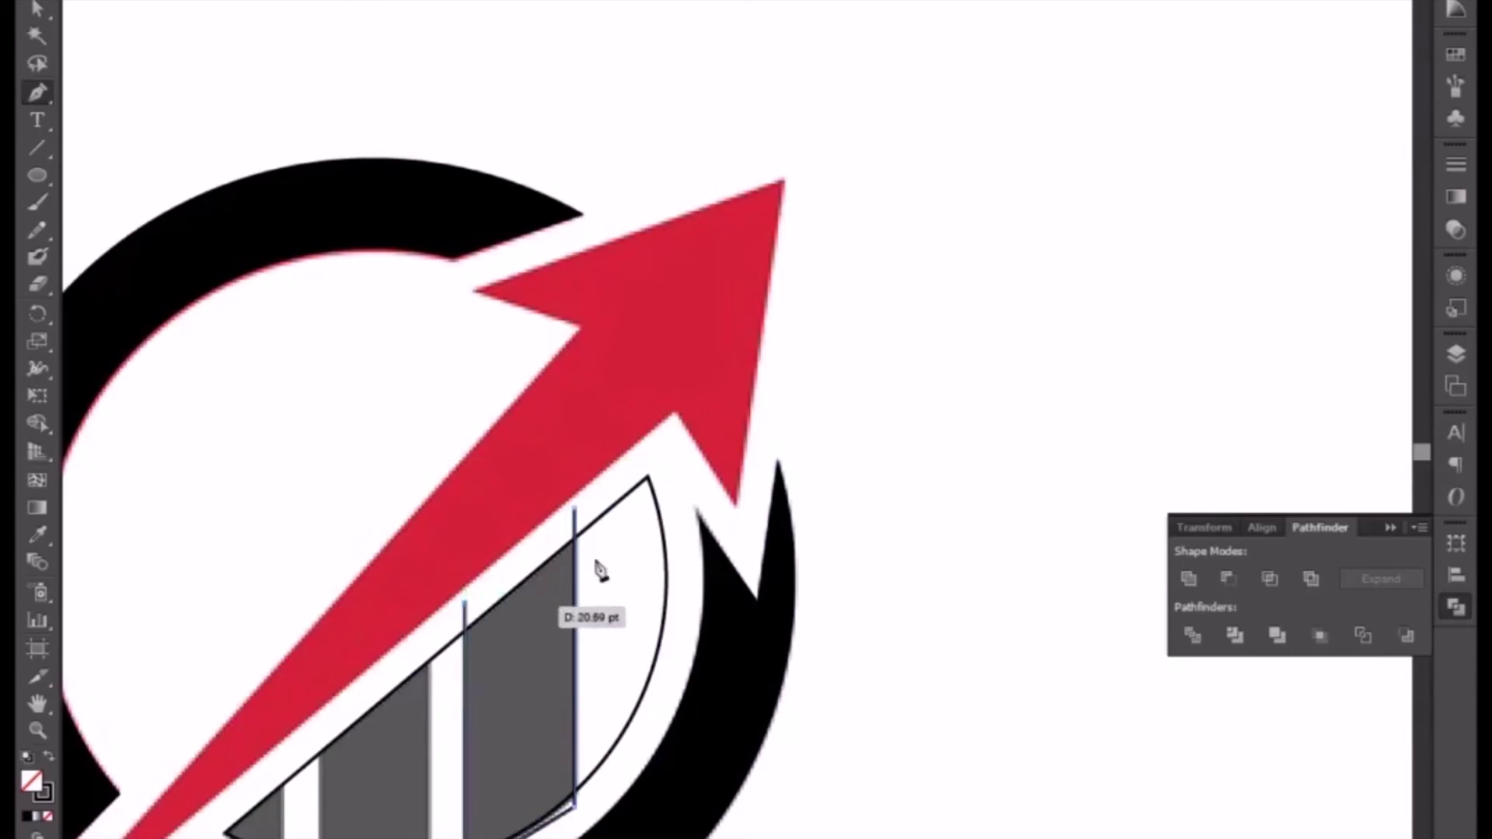
click(575, 510)
Step: Trace a closed path around the middle bar and begin the smallest bar's path
scroll(552, 651, down, 5)
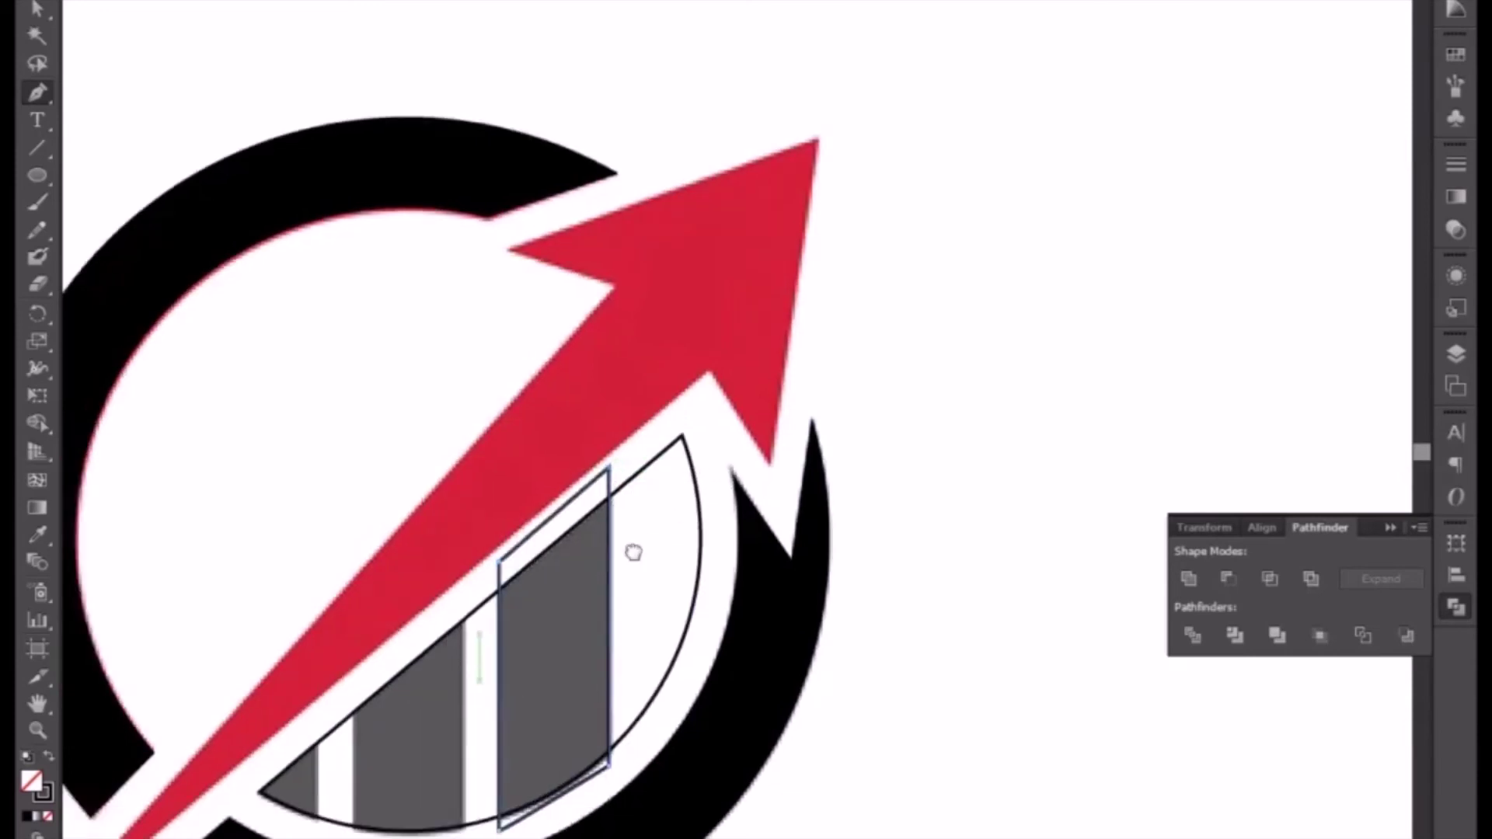
scroll(633, 549, left, 5)
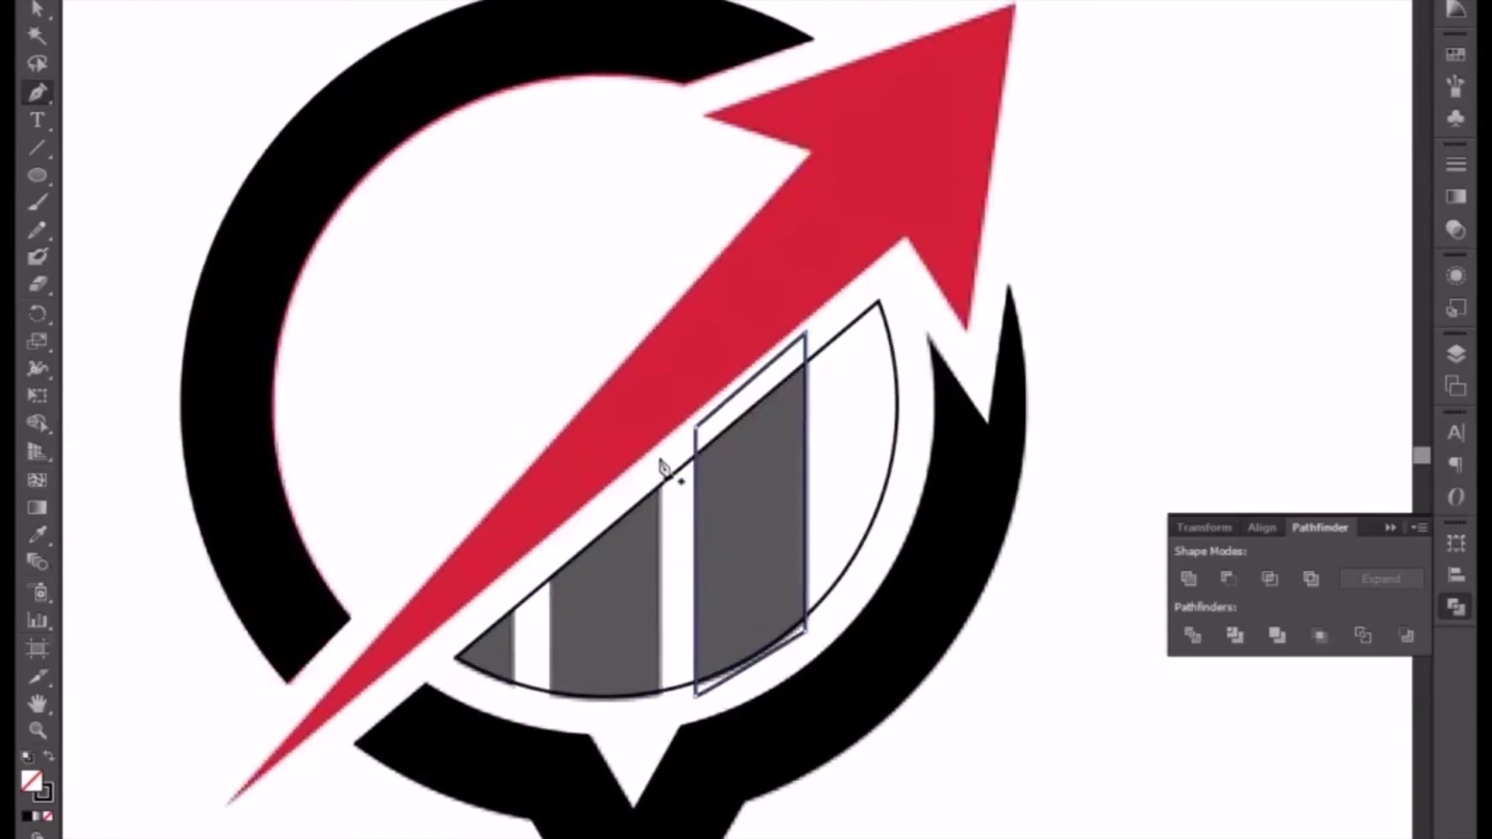
click(659, 461)
click(659, 707)
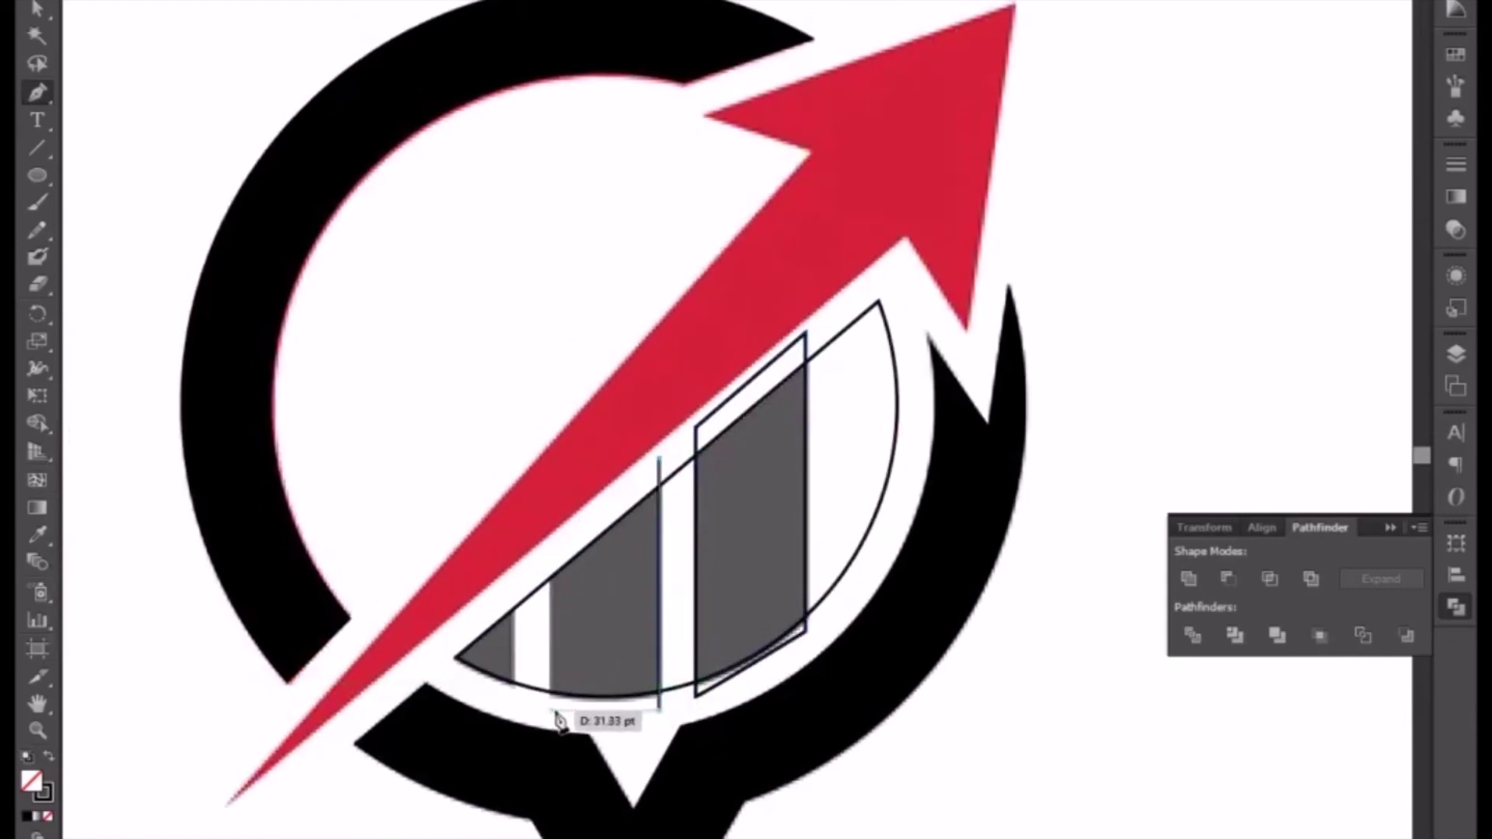
click(548, 709)
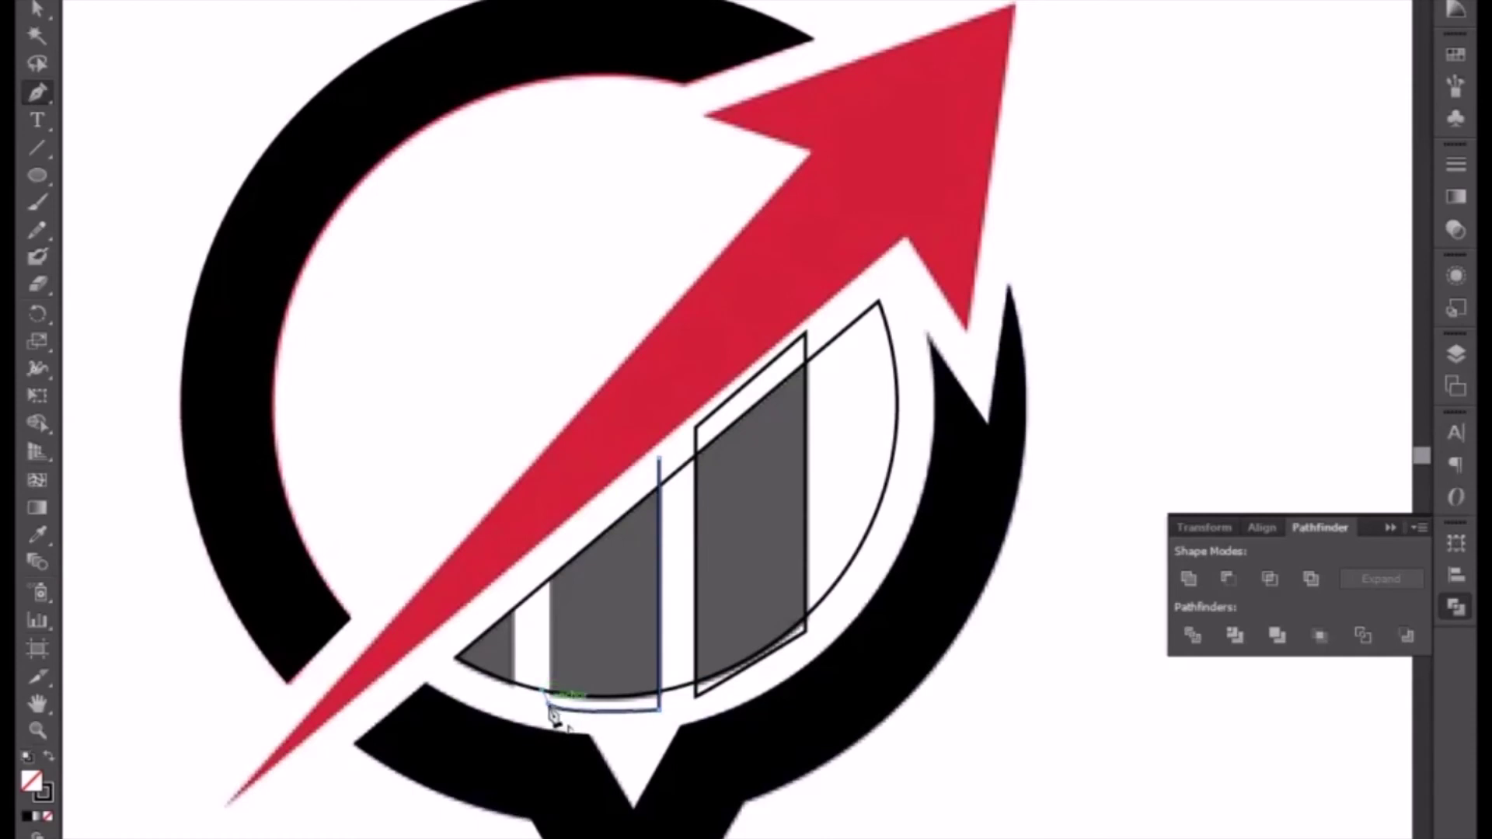
click(548, 552)
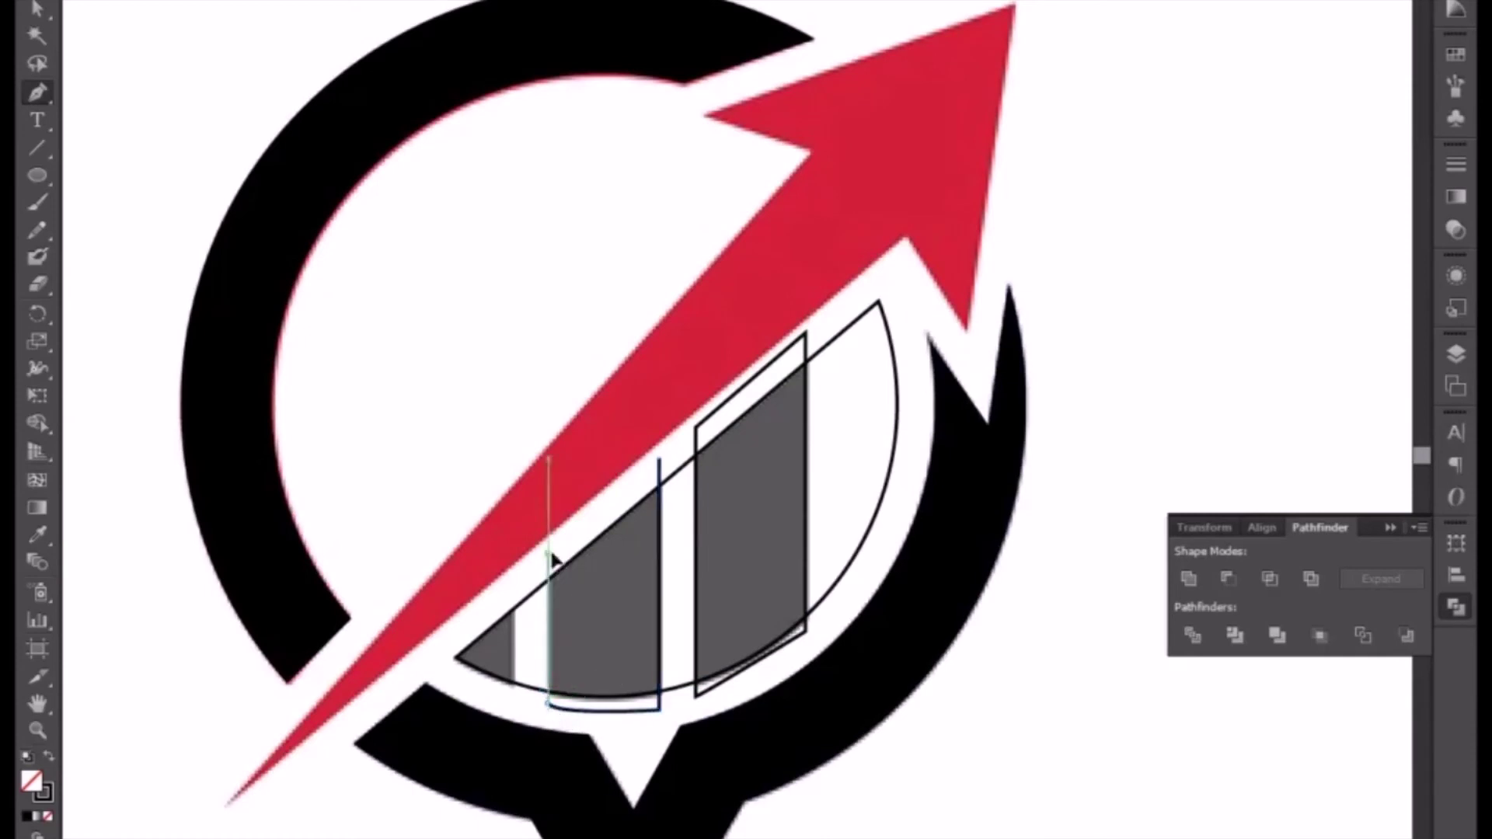
click(660, 460)
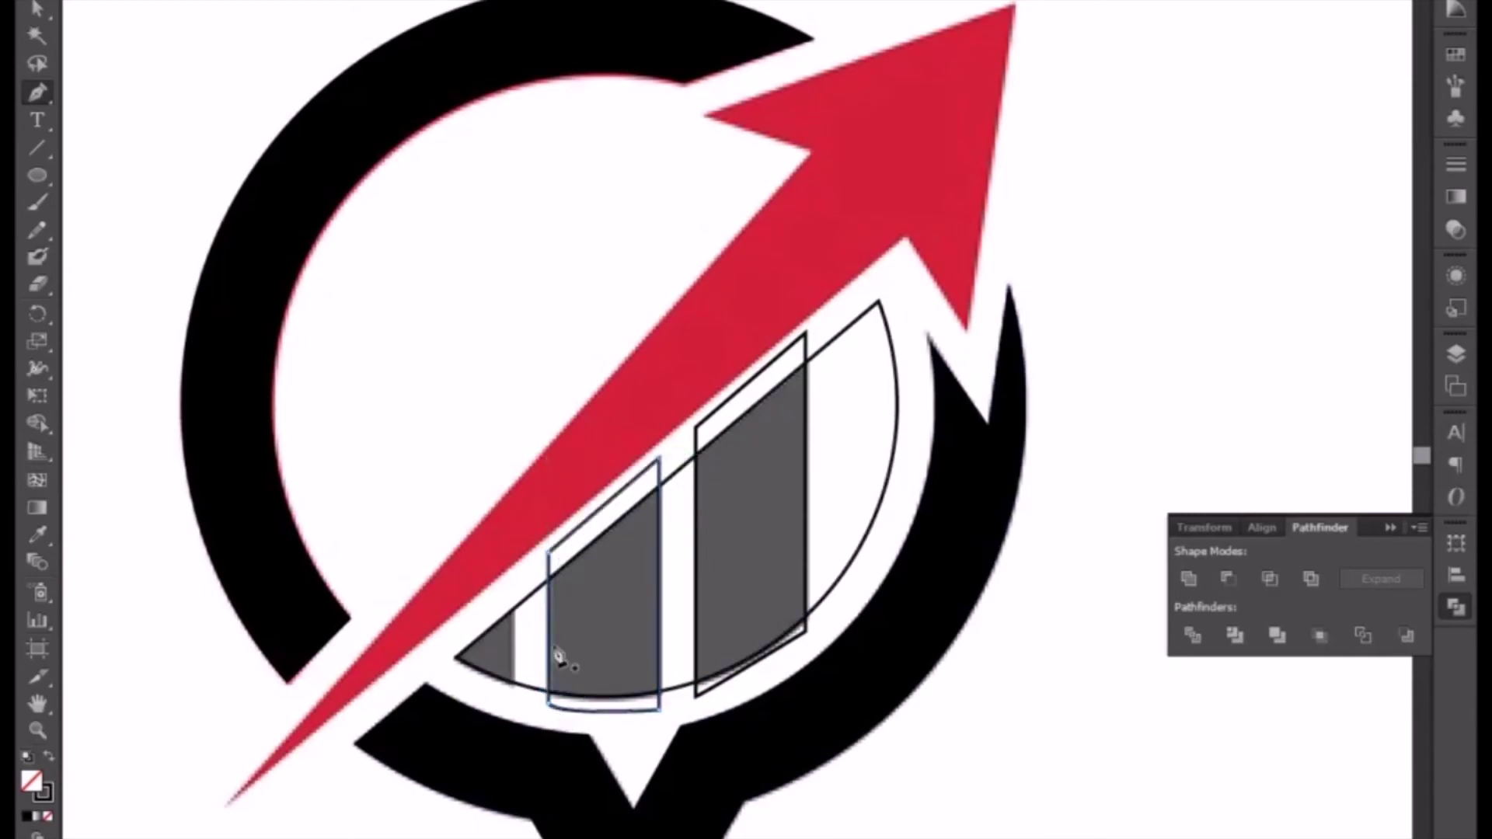
click(513, 585)
click(512, 697)
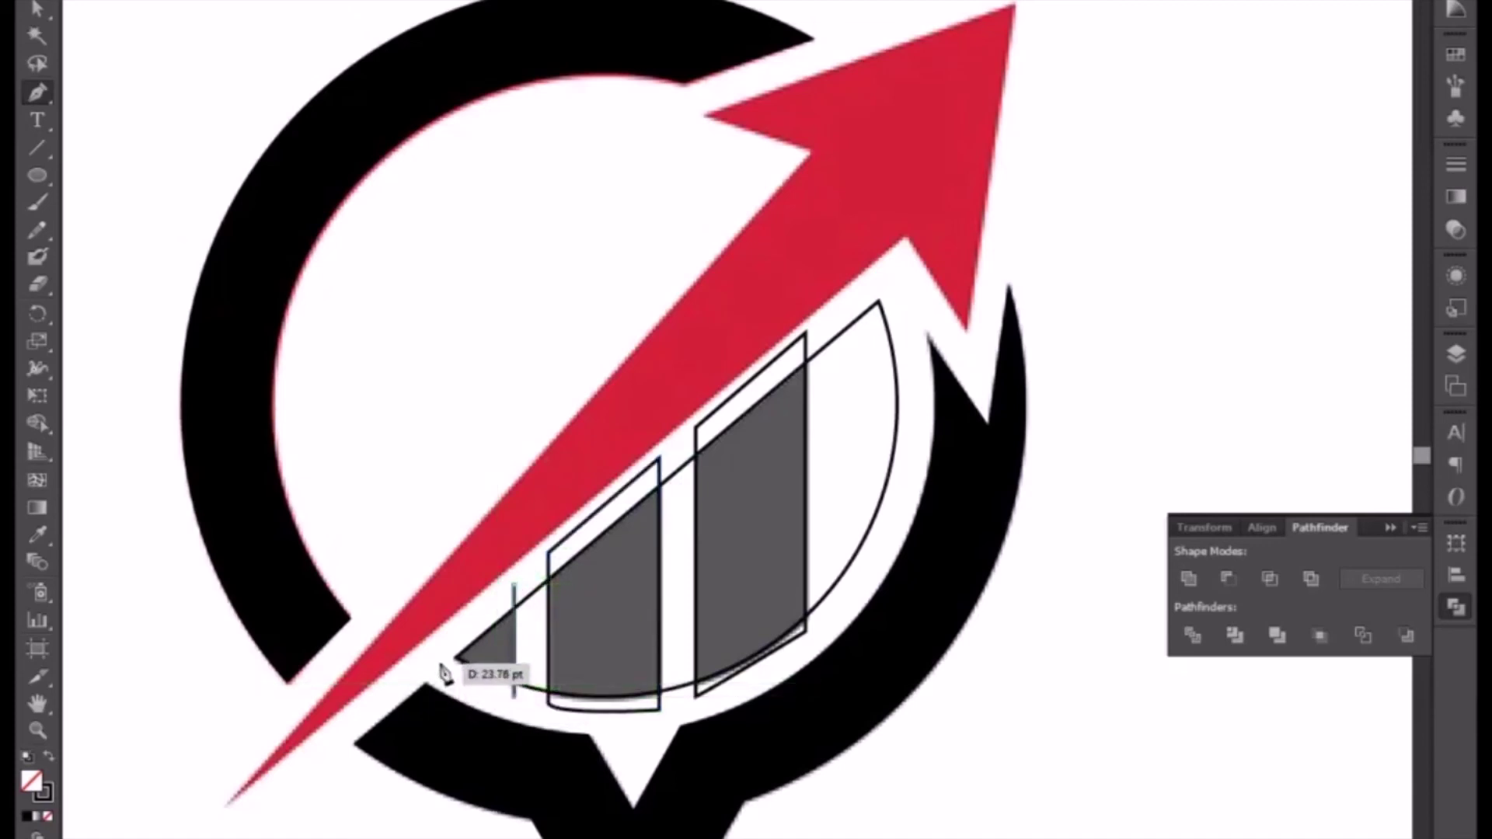
drag(440, 662, 431, 643)
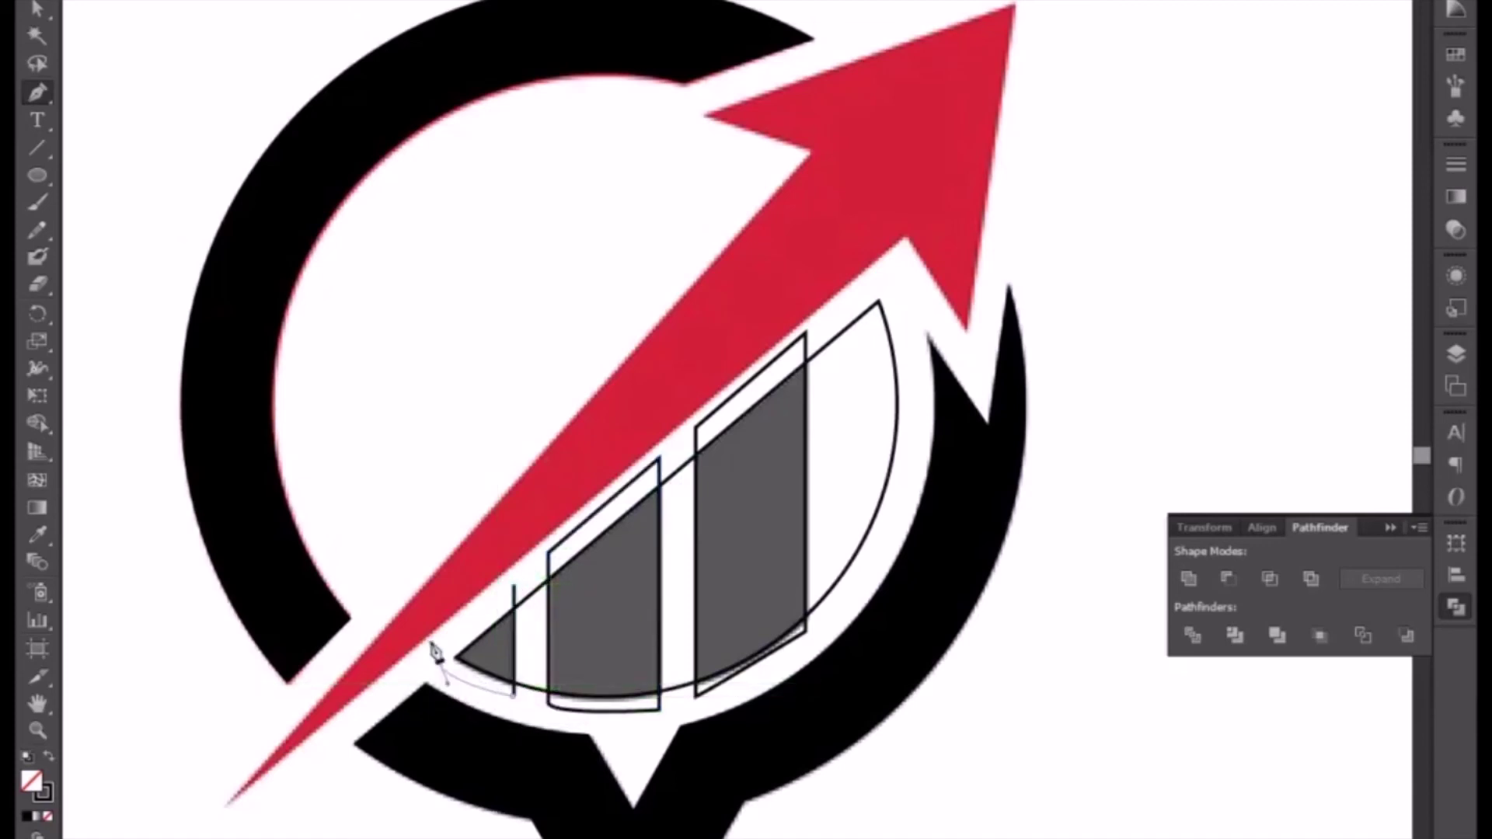
Step: Close the small bar's path and make the three bars and curved outline solid black
click(515, 588)
click(37, 9)
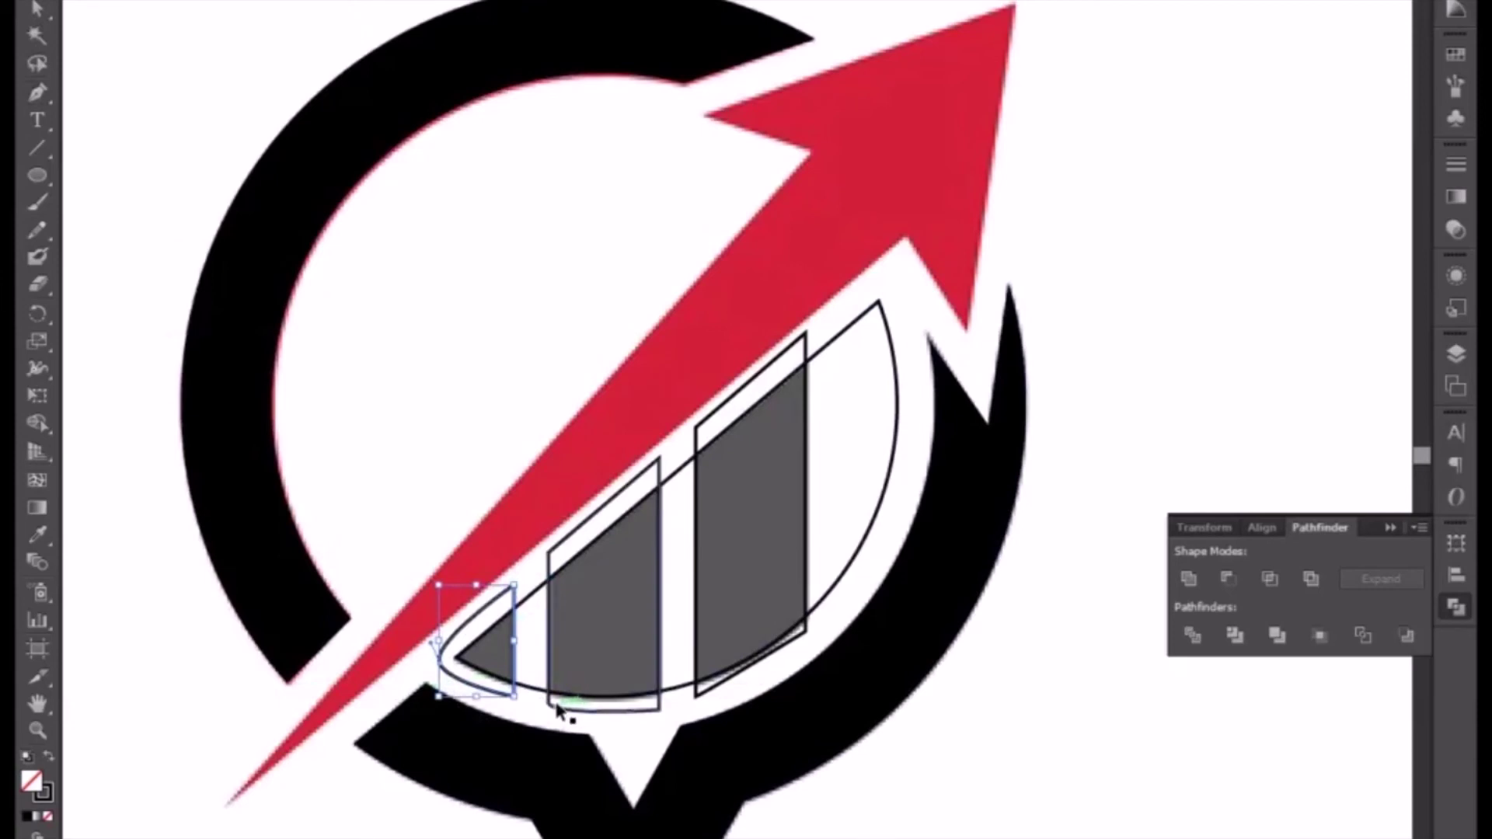
shift+click(563, 708)
shift+click(691, 687)
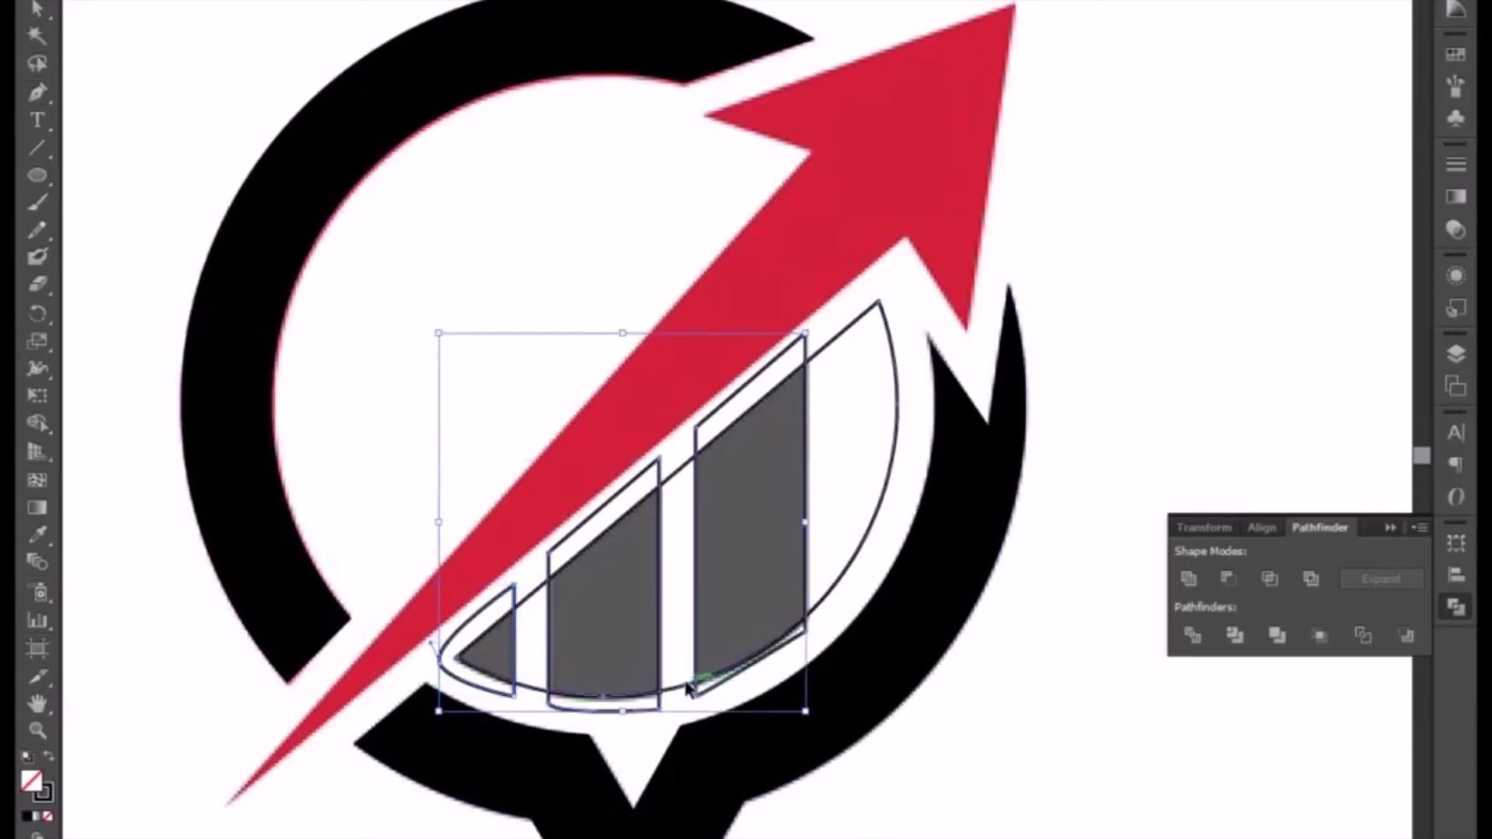
shift+click(687, 690)
click(49, 757)
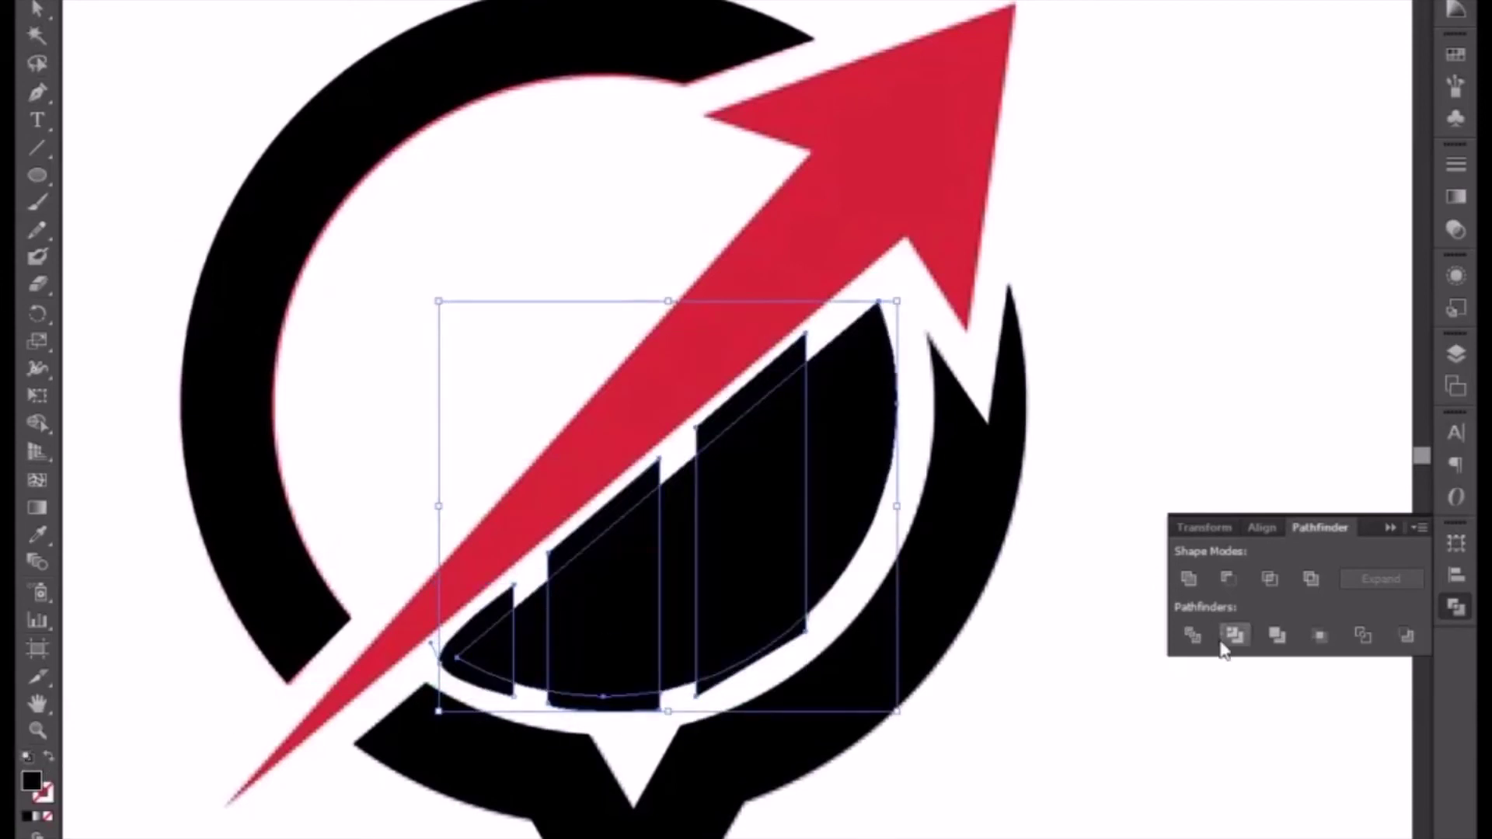
Step: Ungroup the pieces and delete the right crescent, small lower piece and narrow between-bar piece
right_click(785, 612)
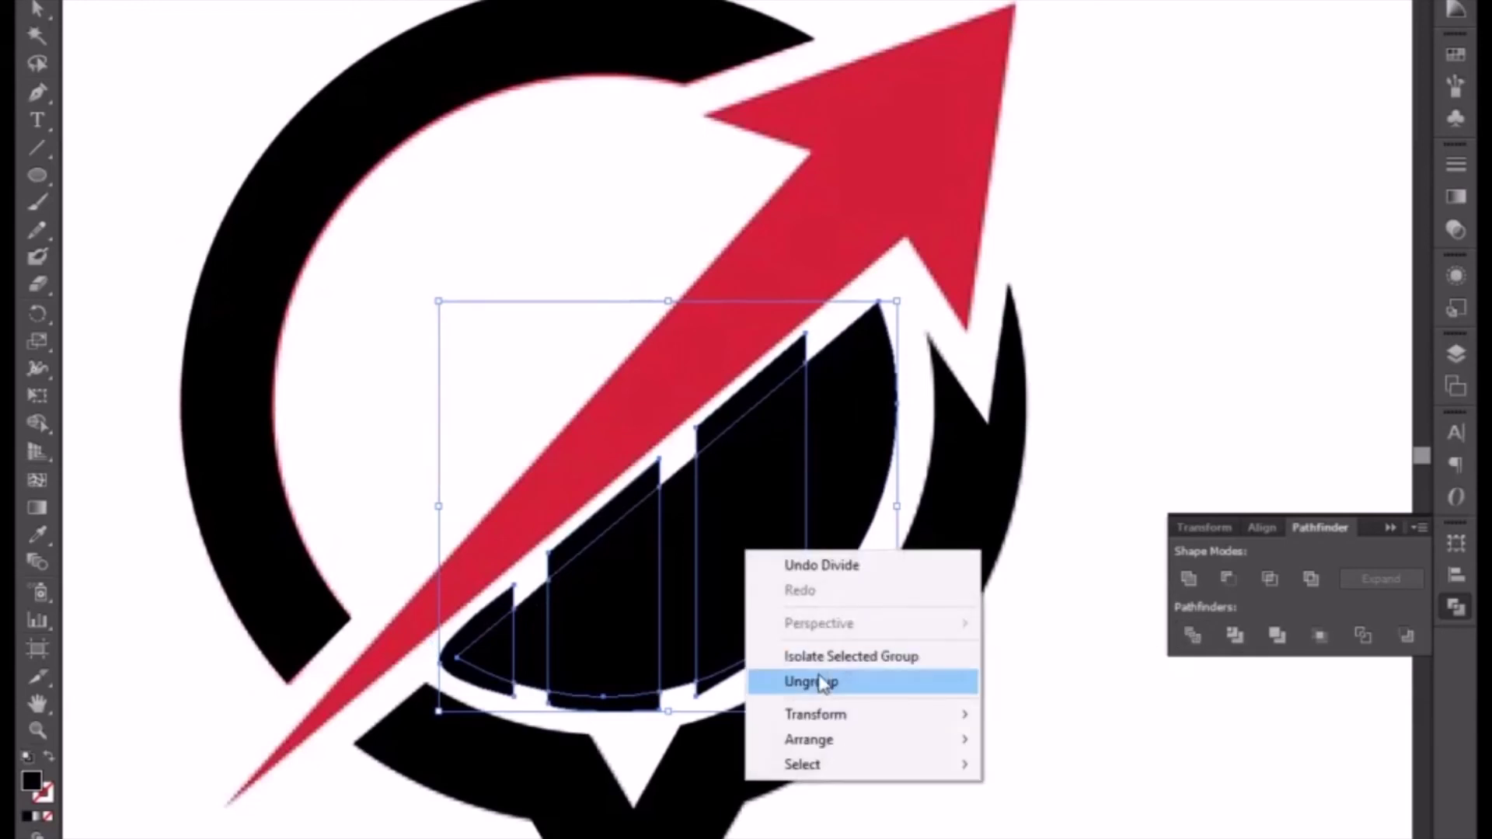
click(787, 684)
click(1038, 795)
click(825, 502)
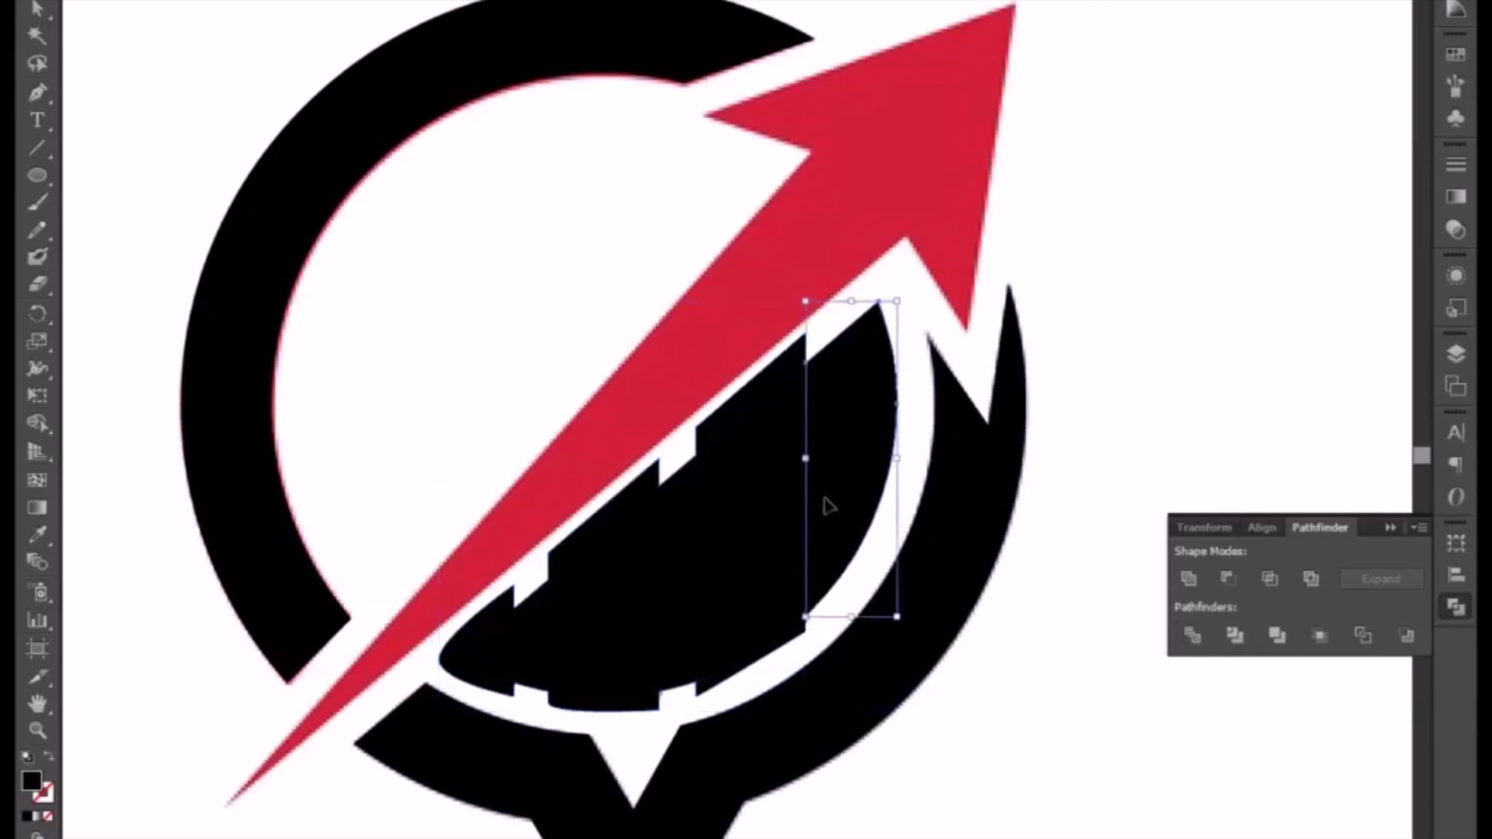
key(Delete)
click(762, 661)
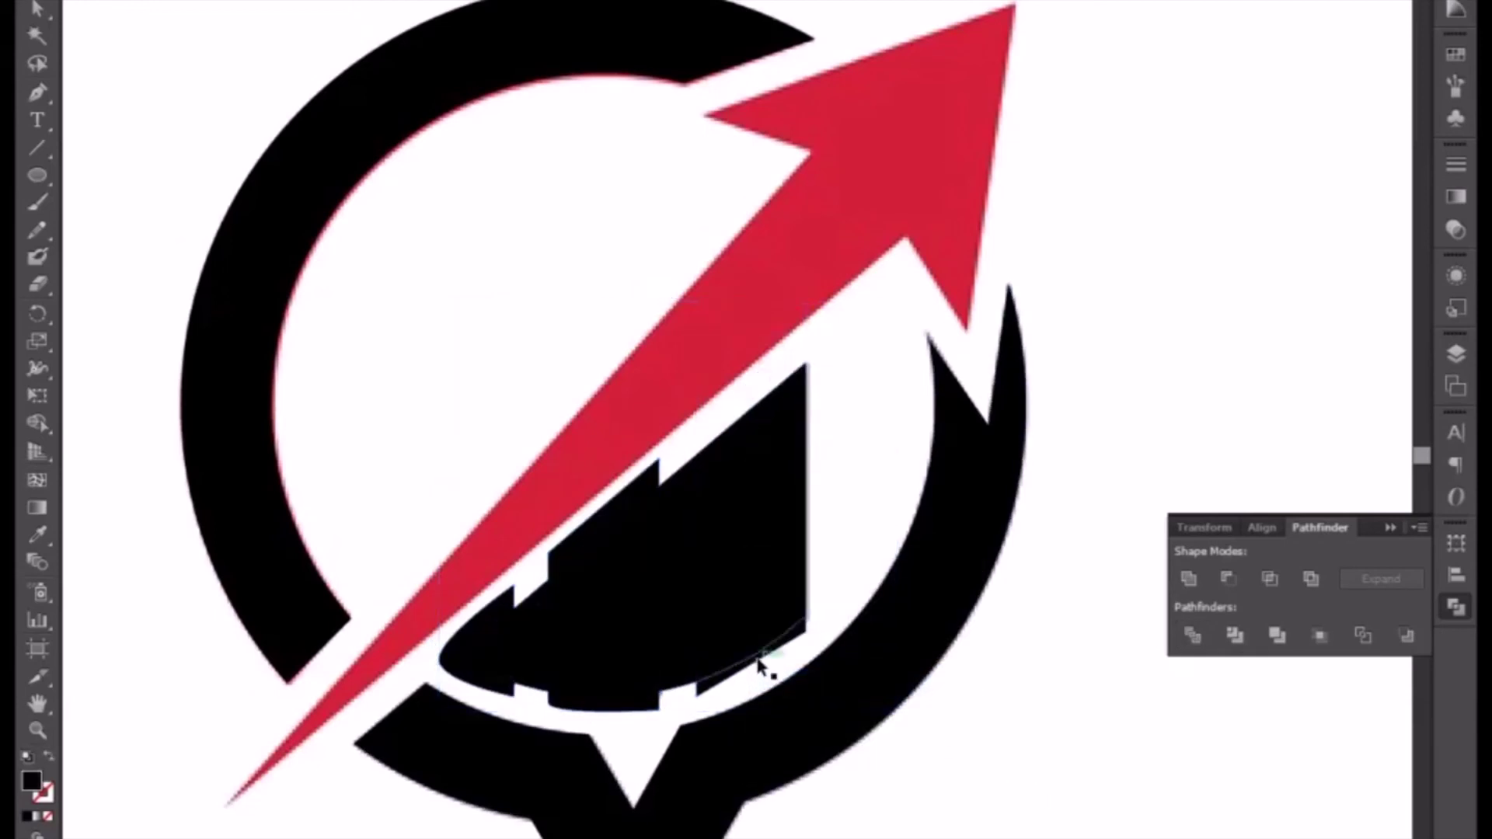
key(Delete)
click(674, 690)
key(Delete)
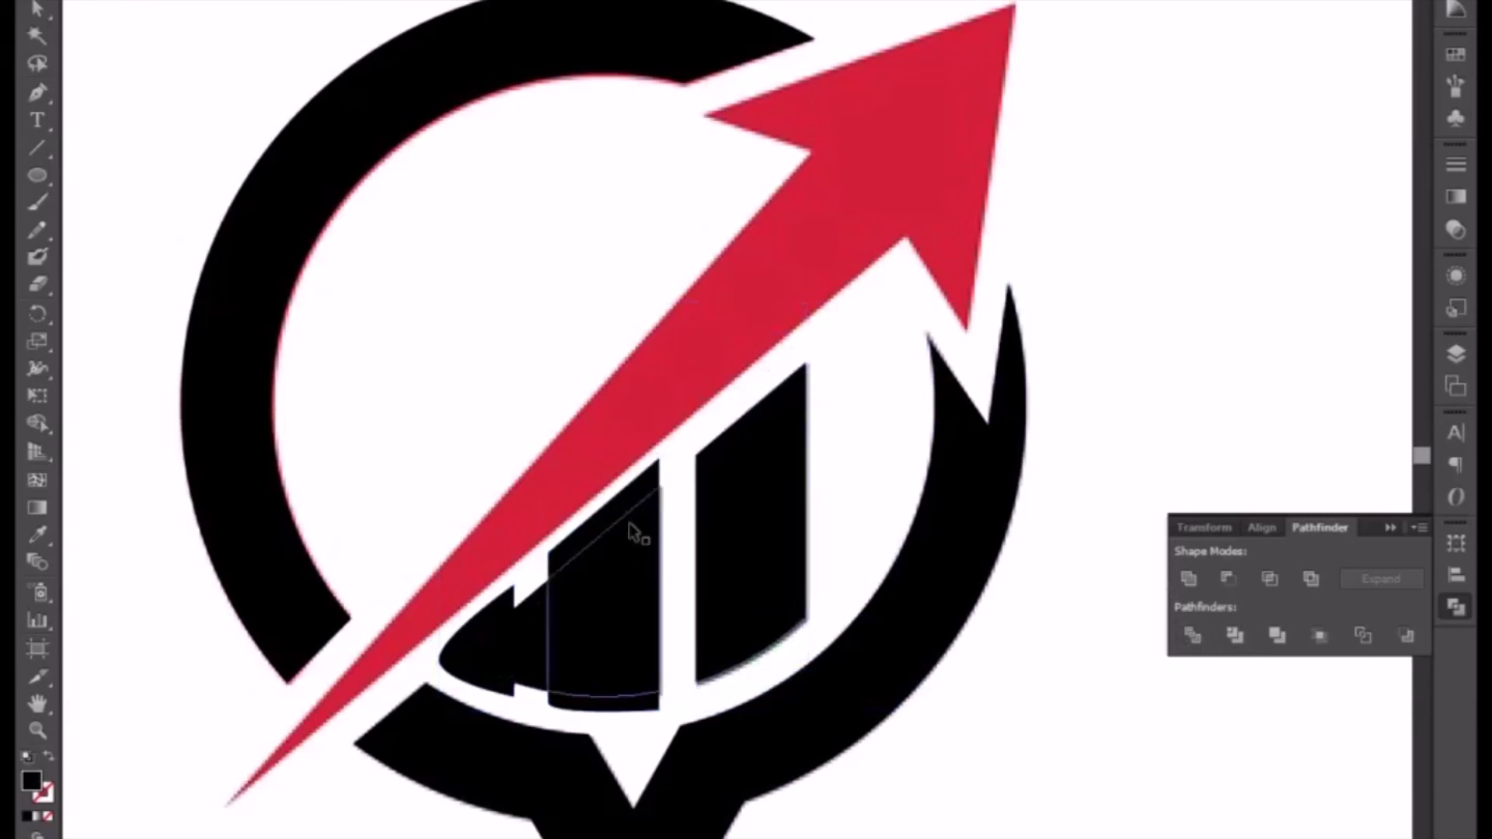
Step: Delete the remaining small strips and slivers beneath the bars
click(614, 706)
key(Delete)
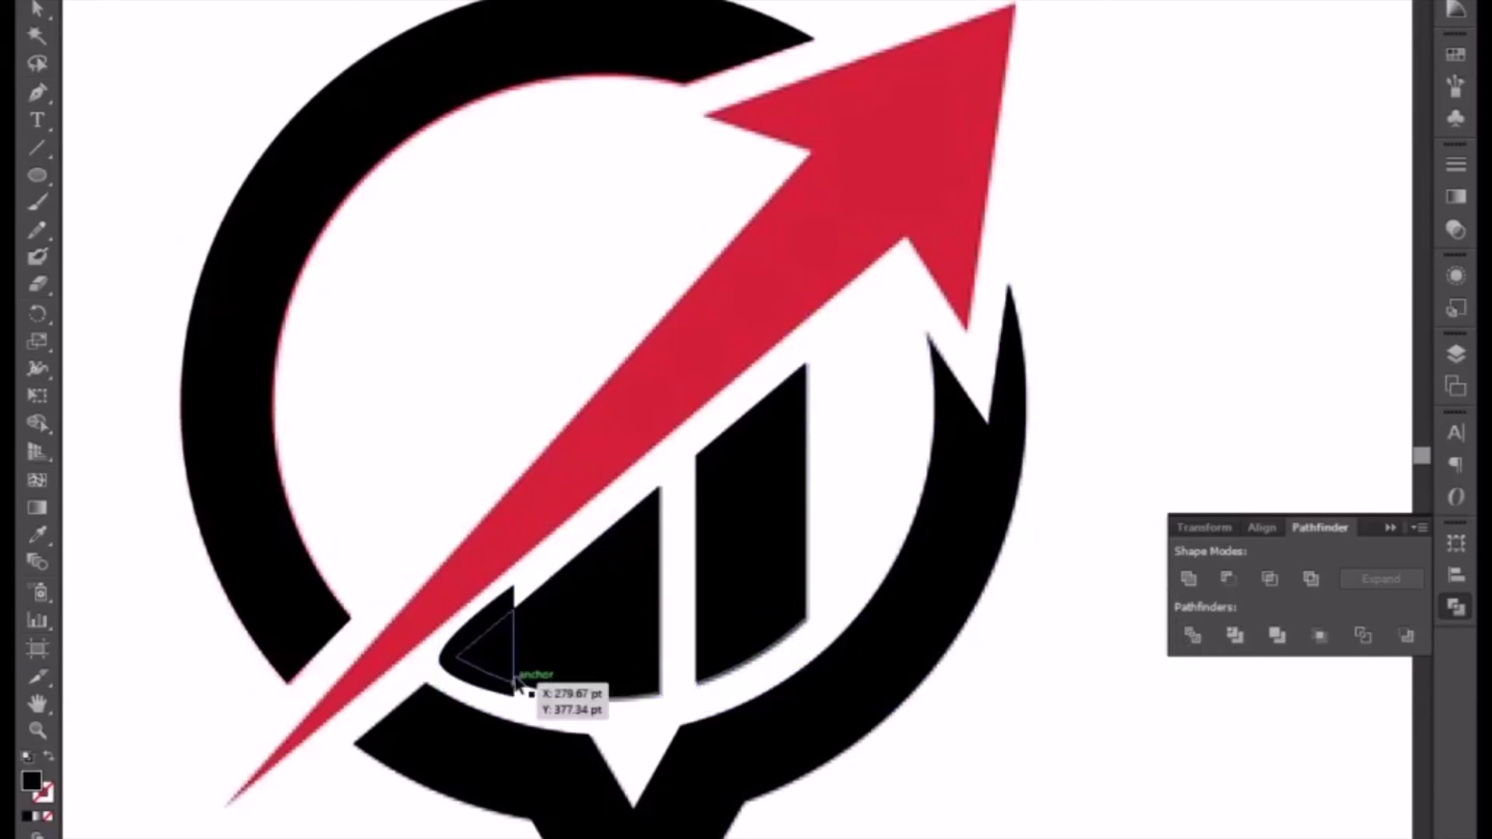
click(528, 661)
key(Delete)
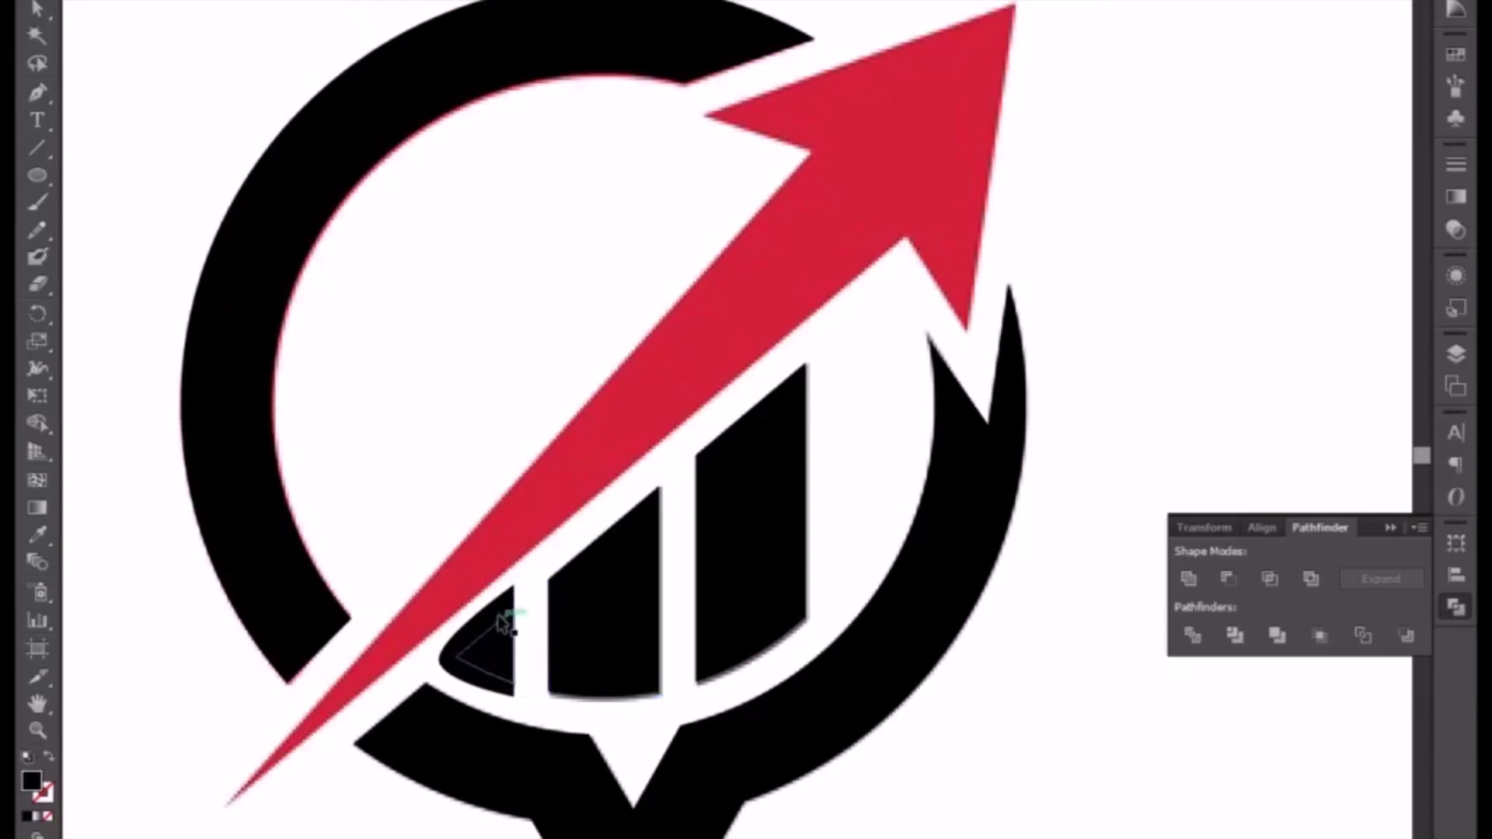
click(490, 692)
key(Delete)
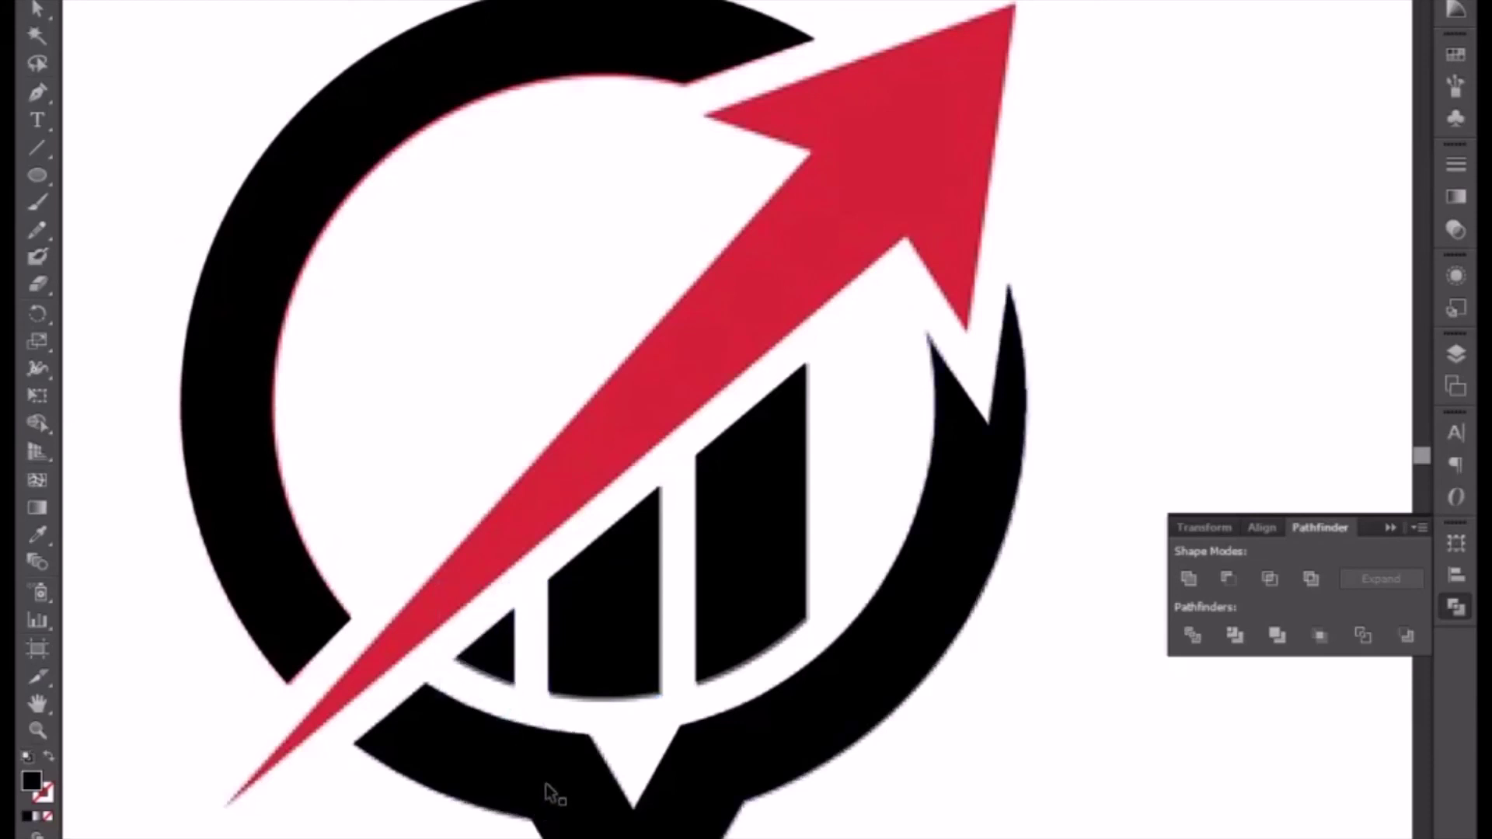
key(ctrl+minus)
Step: Trace the upward arrow's outline with the Pen tool and eyedrop the original arrow's red onto it
key(ctrl+shift+a)
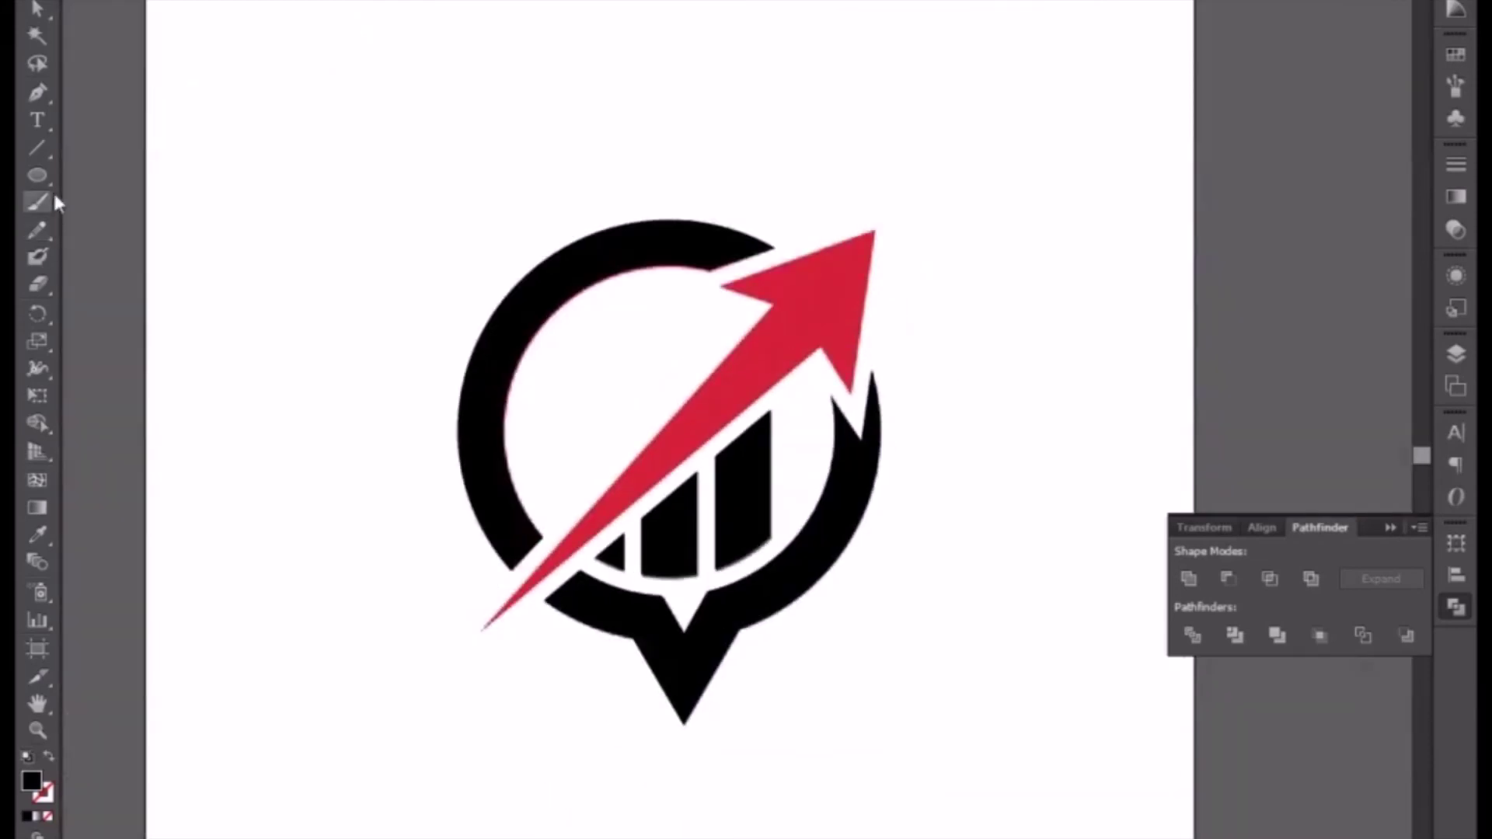
key(ctrl+plus)
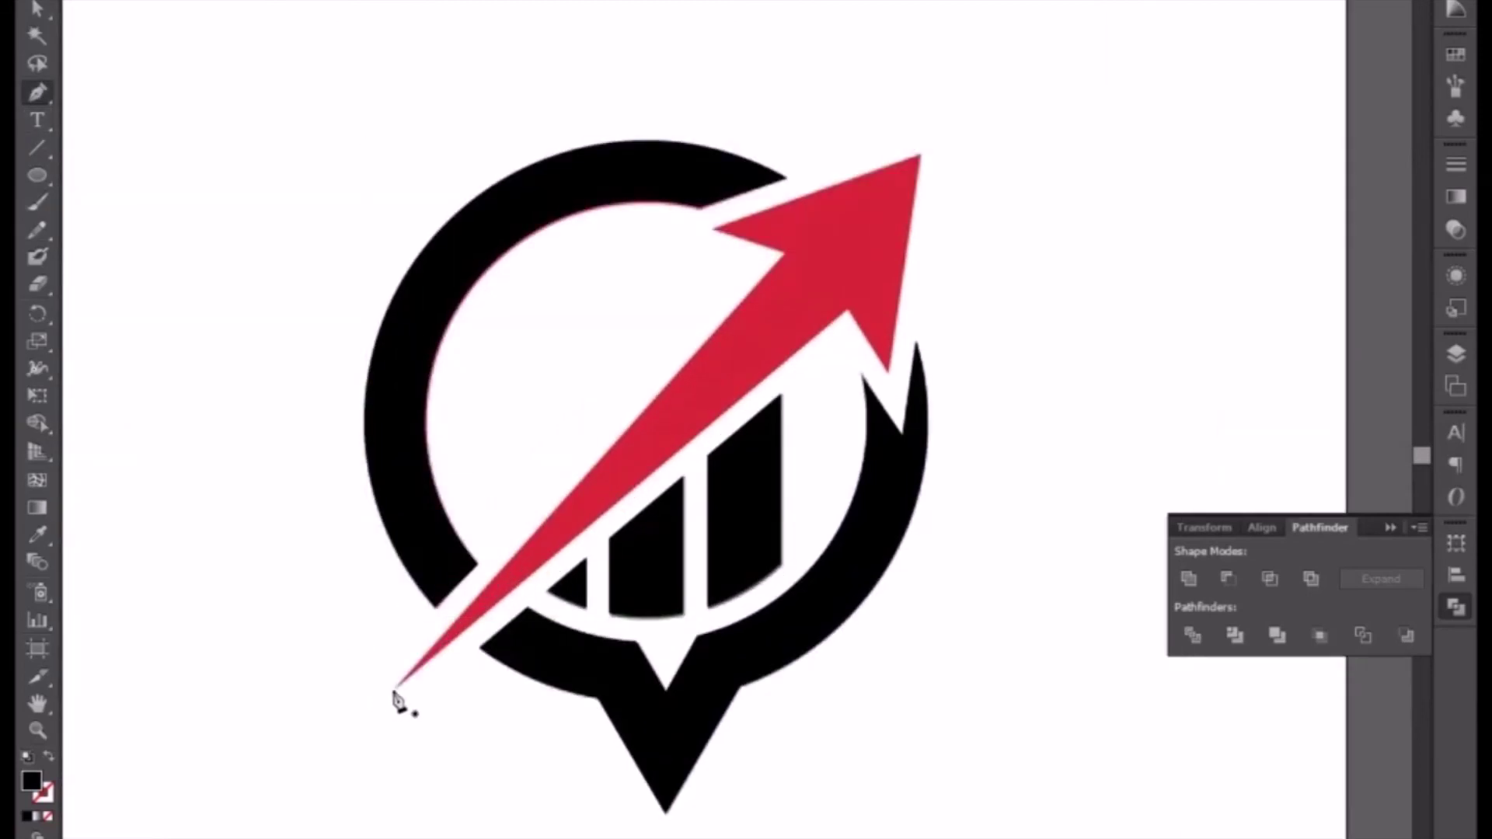
click(849, 310)
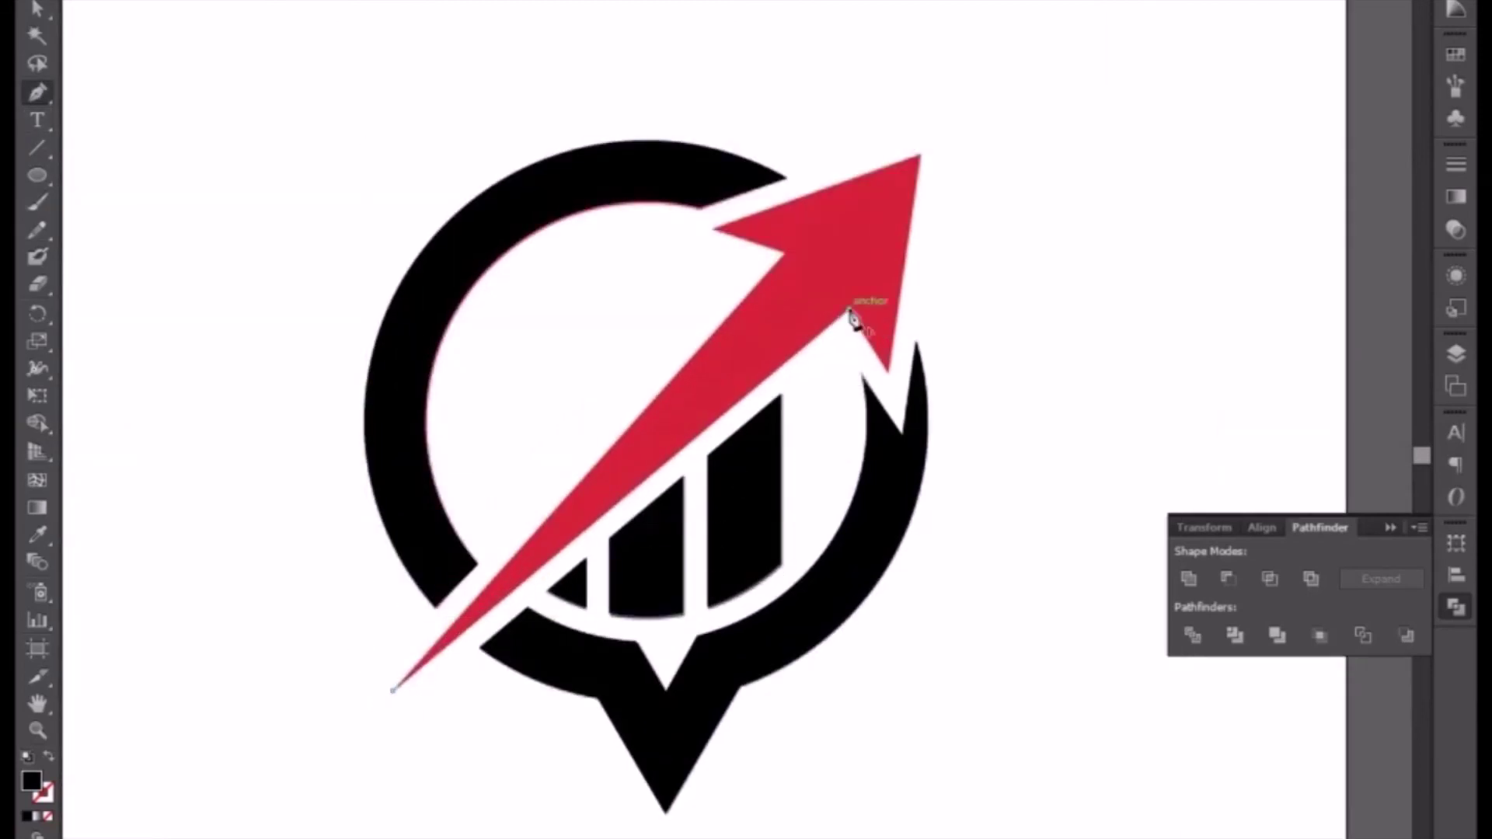
click(886, 373)
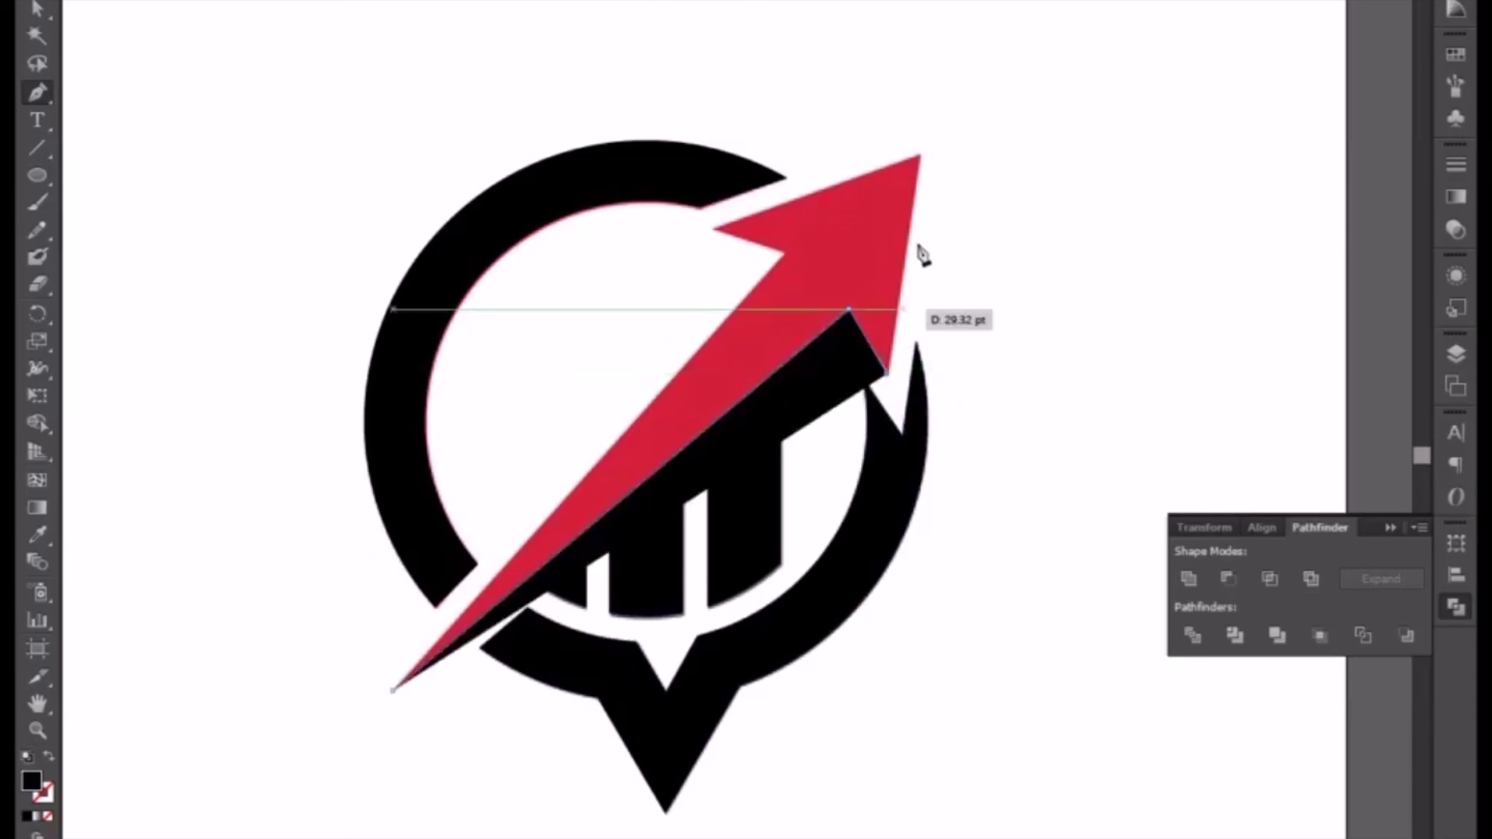
click(921, 155)
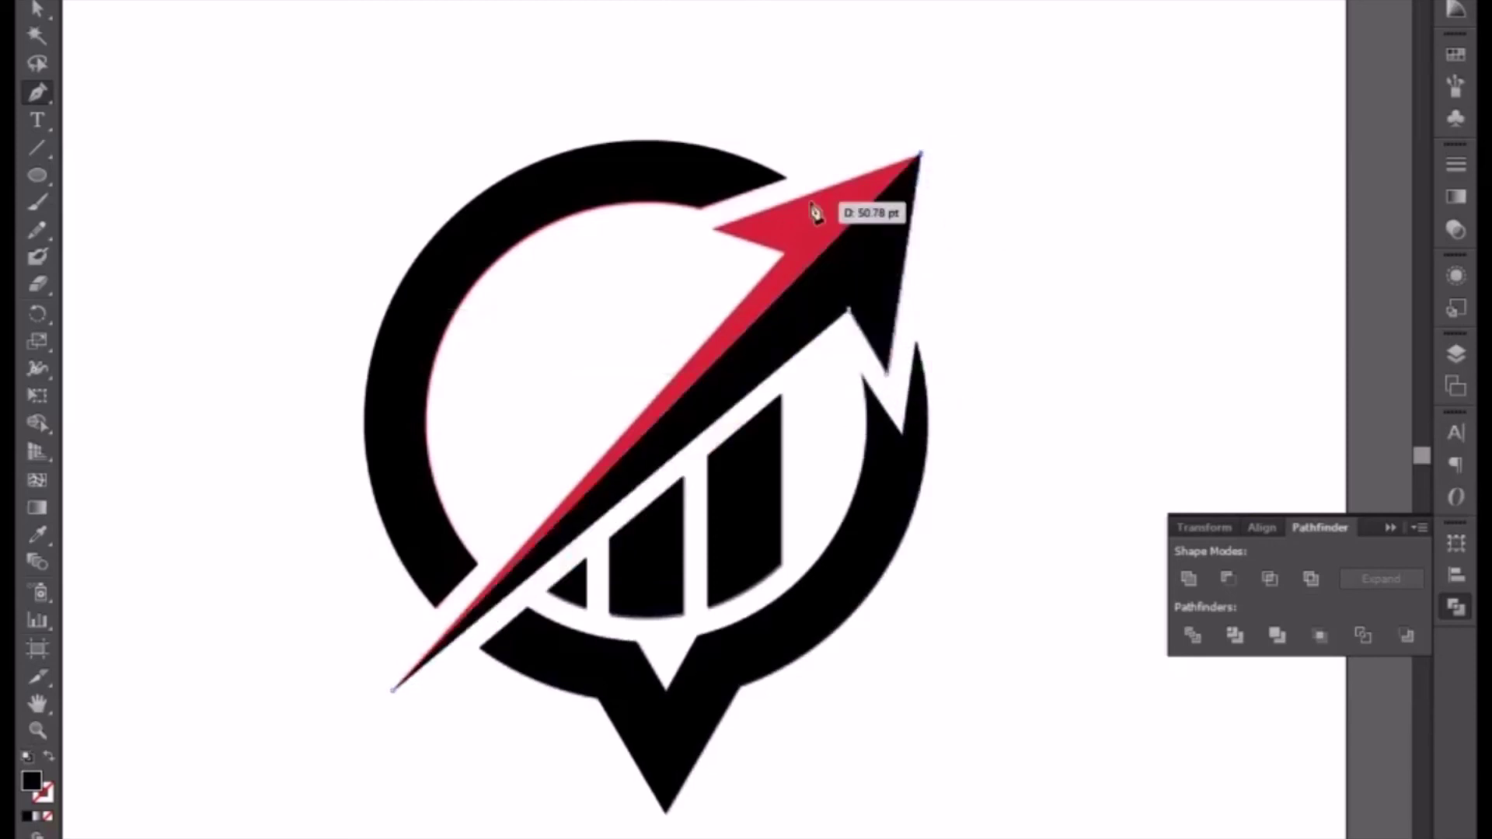
click(715, 229)
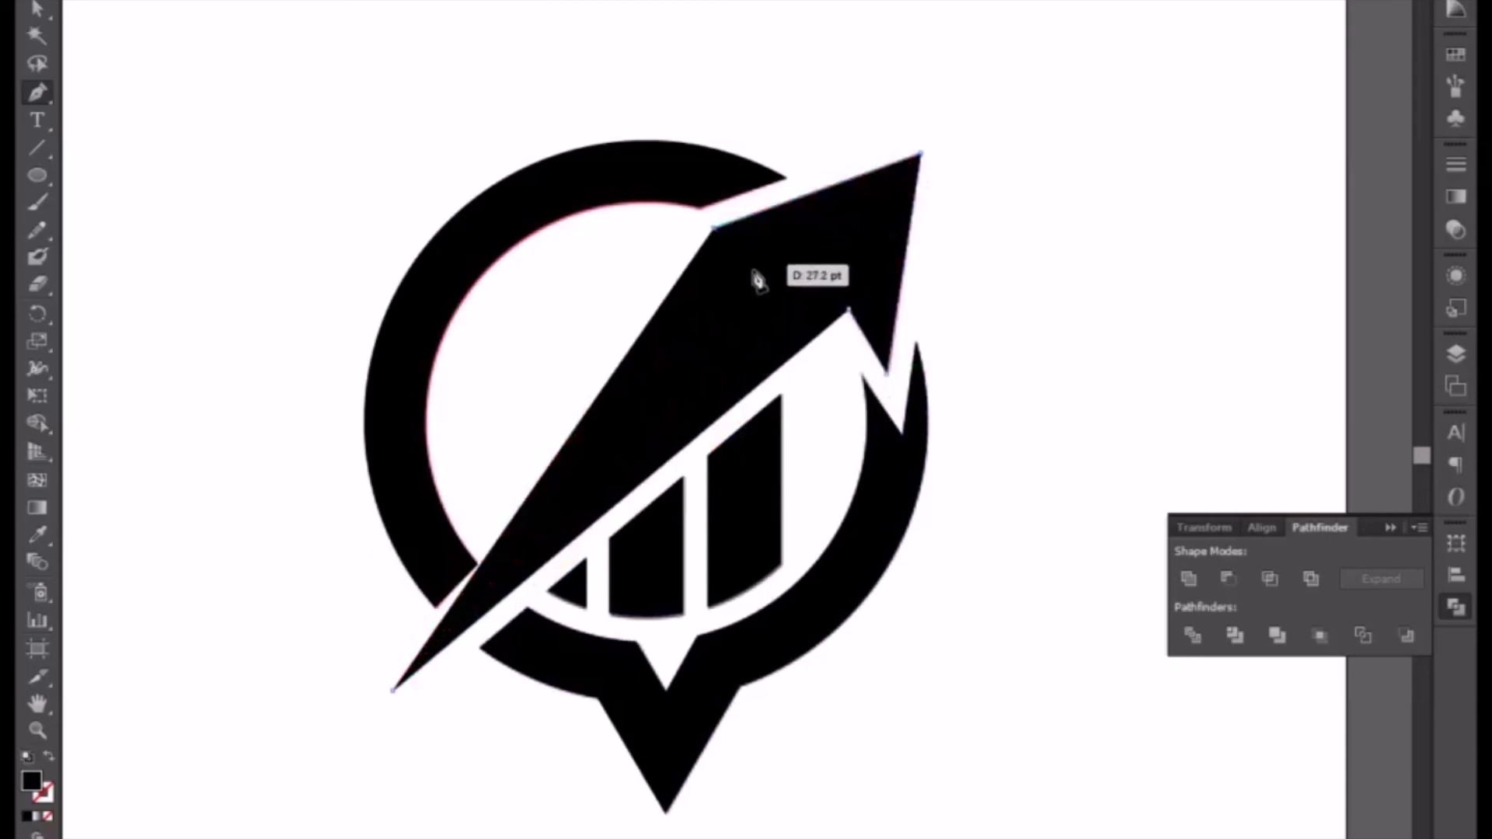
click(48, 757)
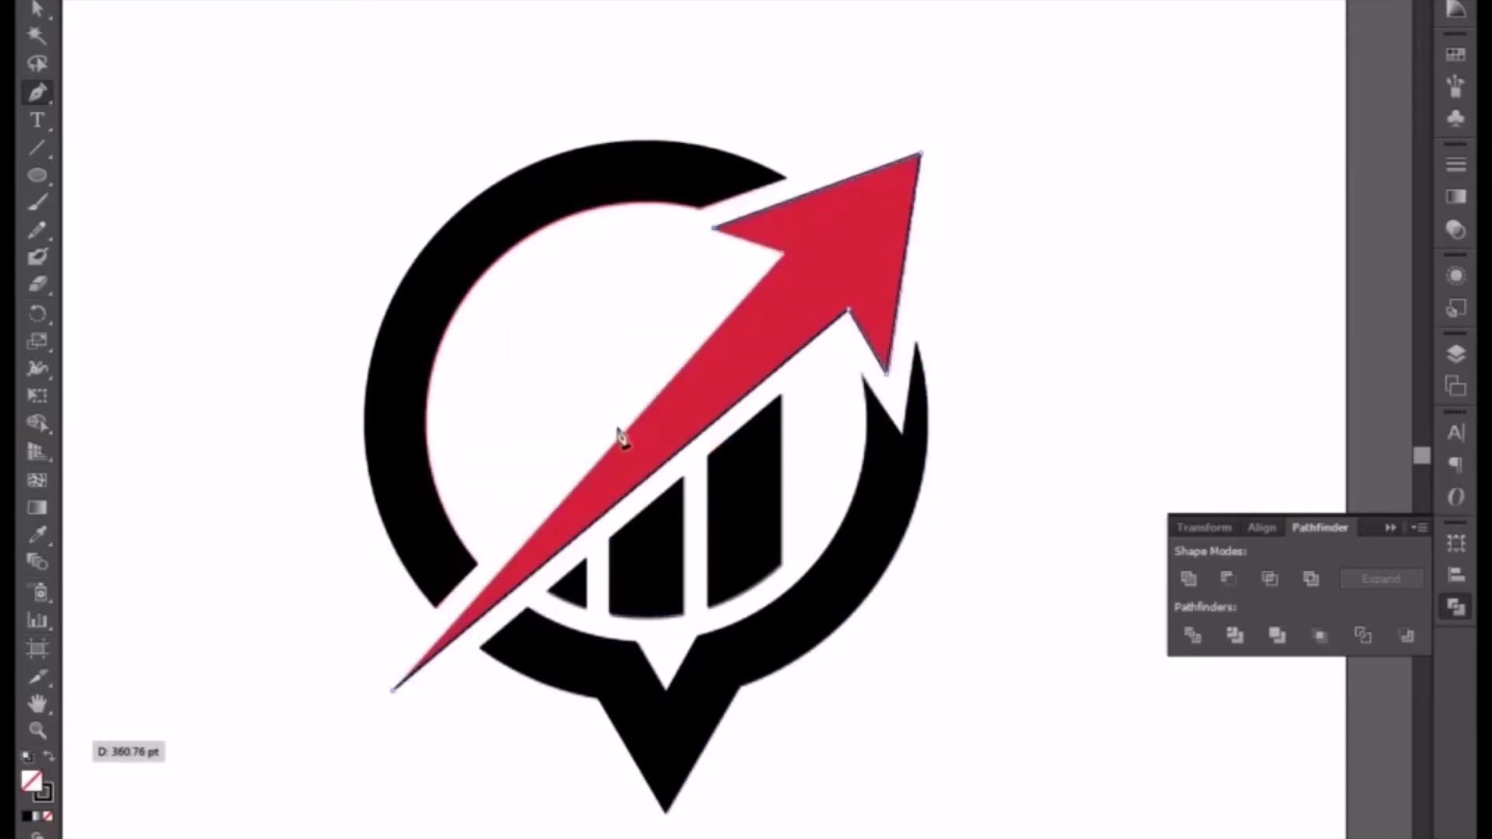
click(787, 257)
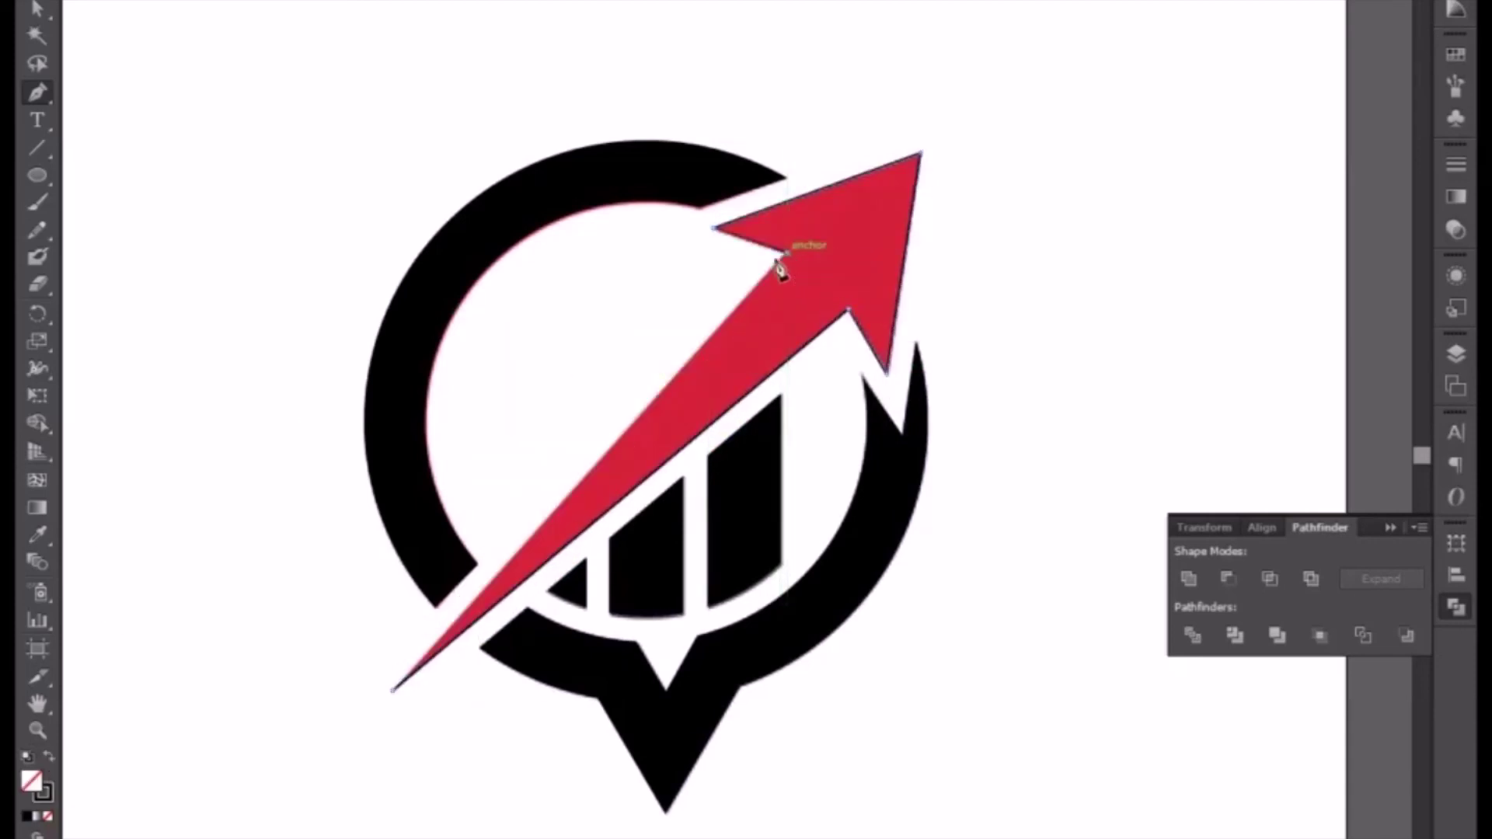
click(393, 691)
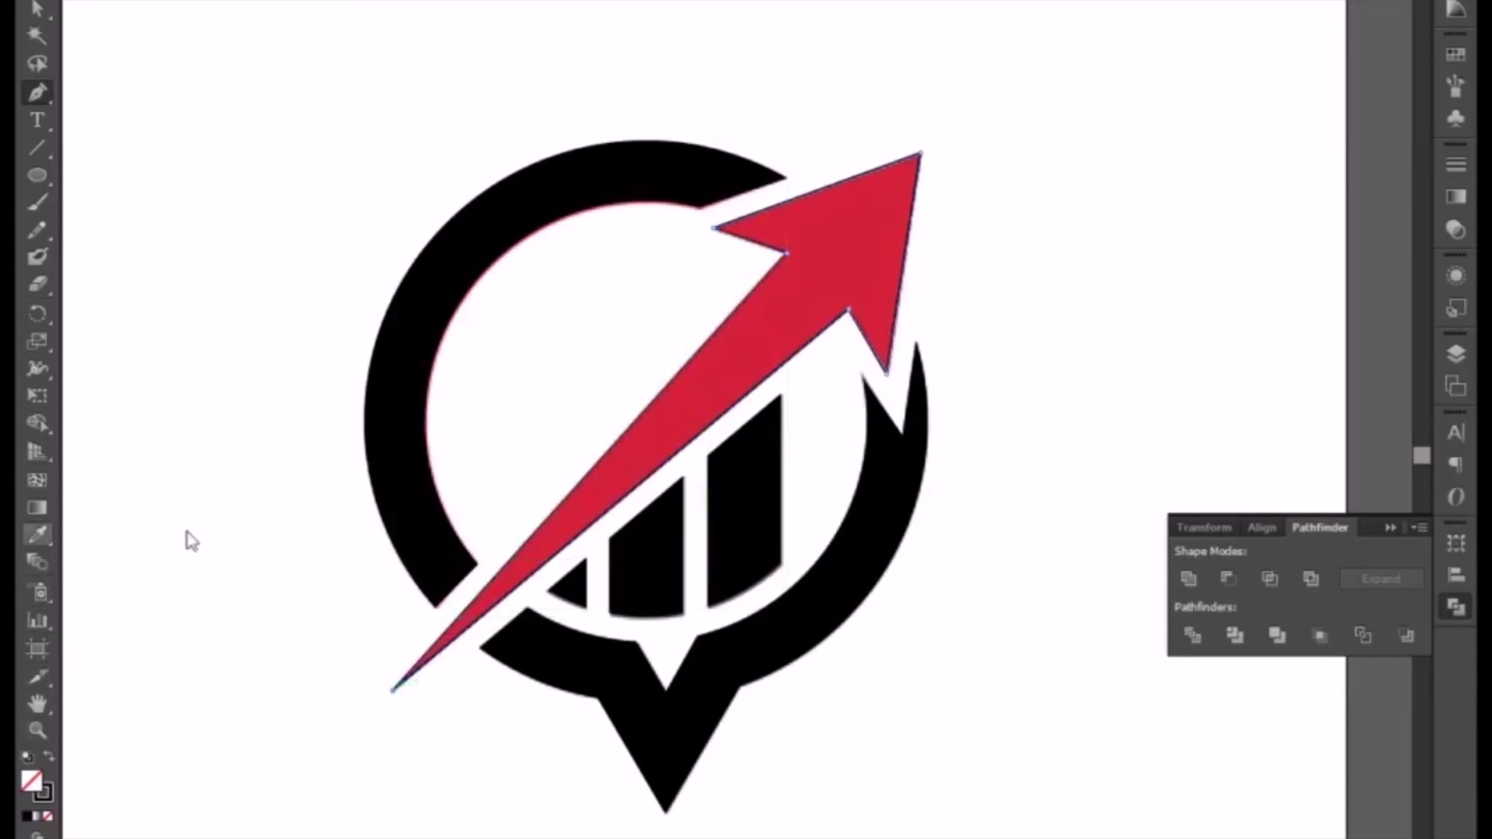
click(813, 306)
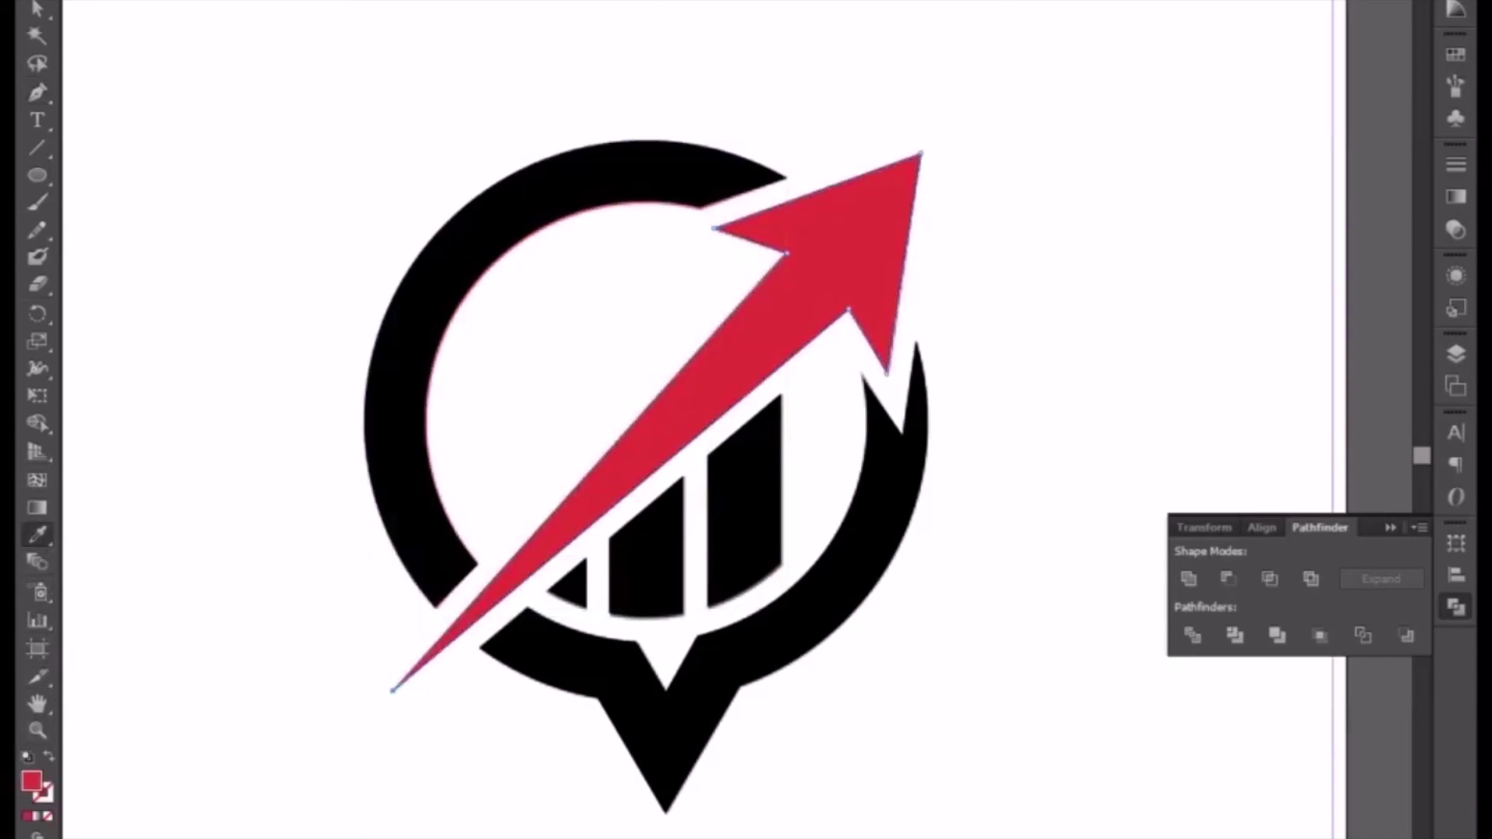
Step: Color all three chart bars dark gray
key(v)
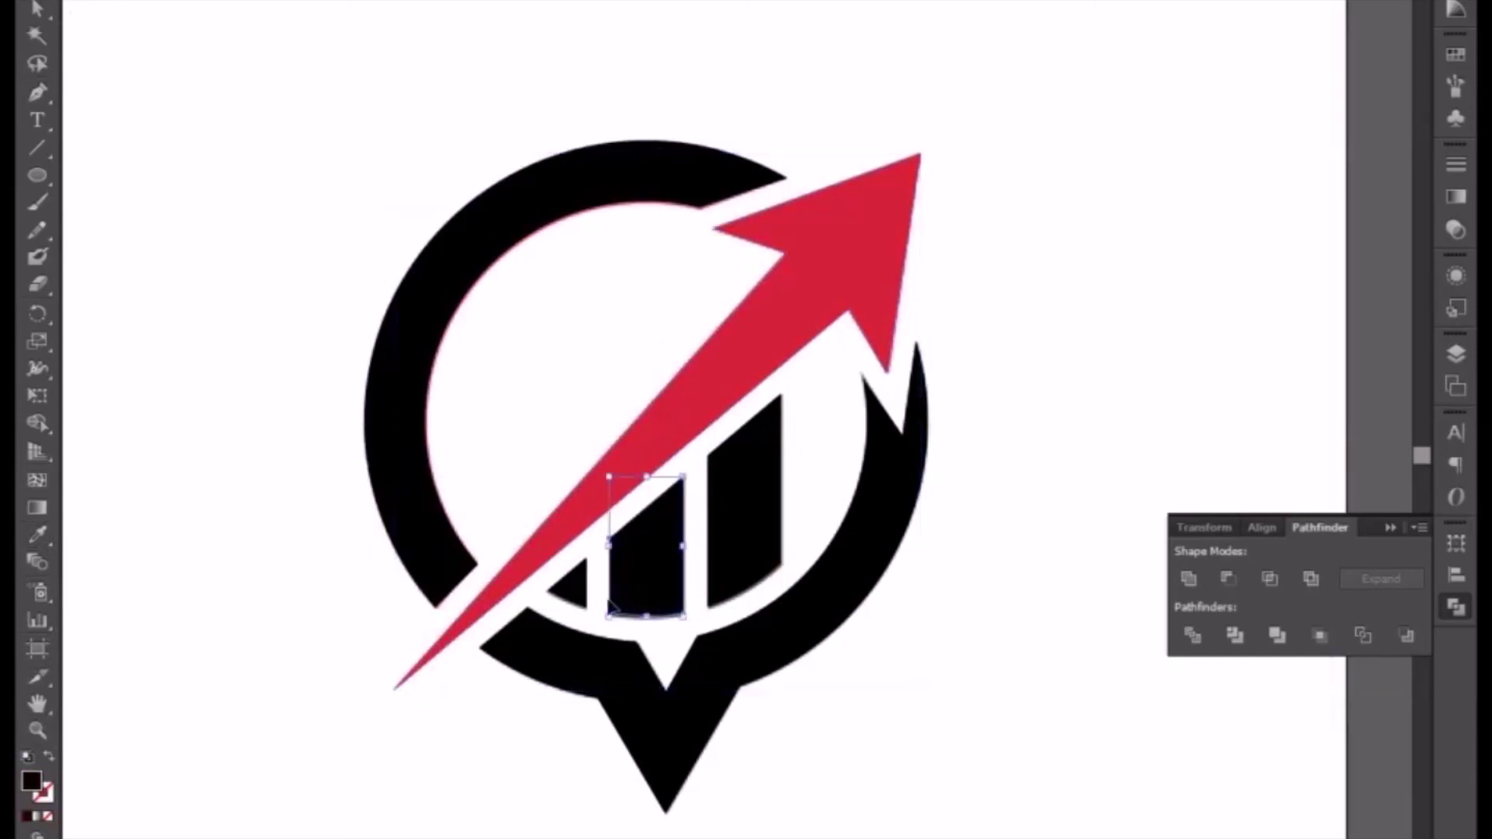
click(579, 597)
shift+click(752, 530)
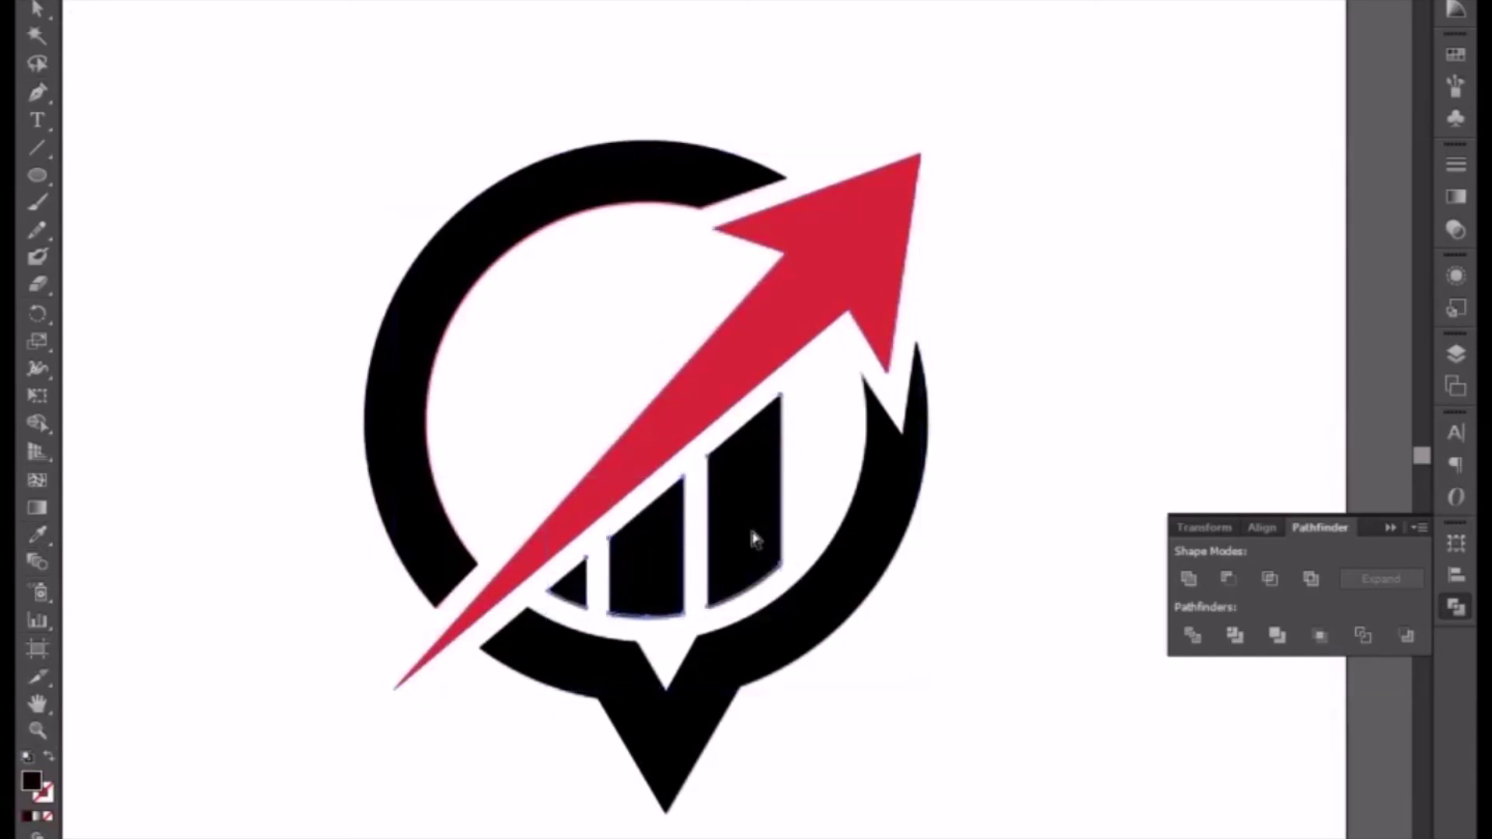
click(50, 757)
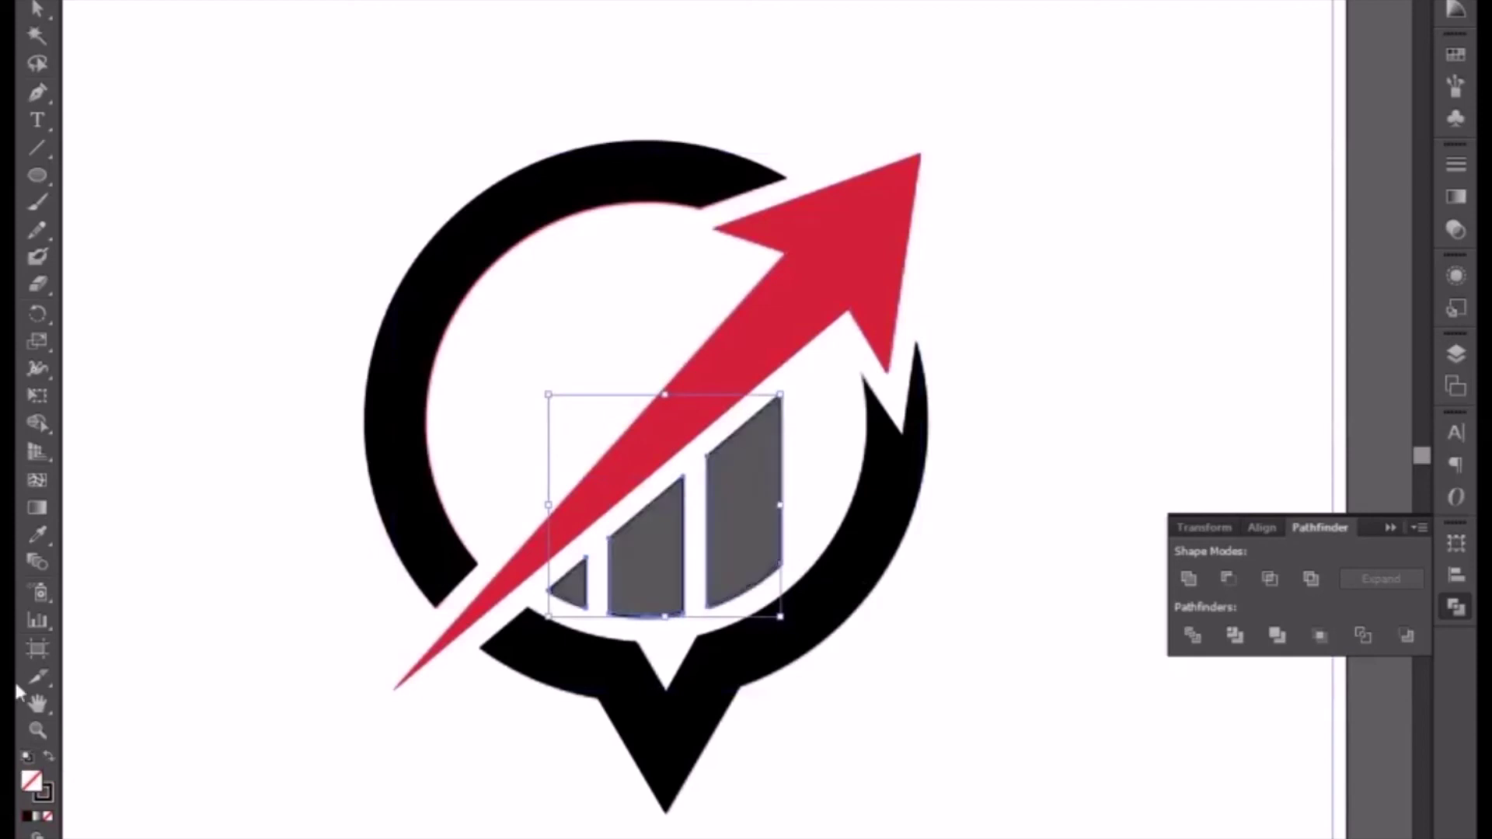
click(37, 534)
click(640, 543)
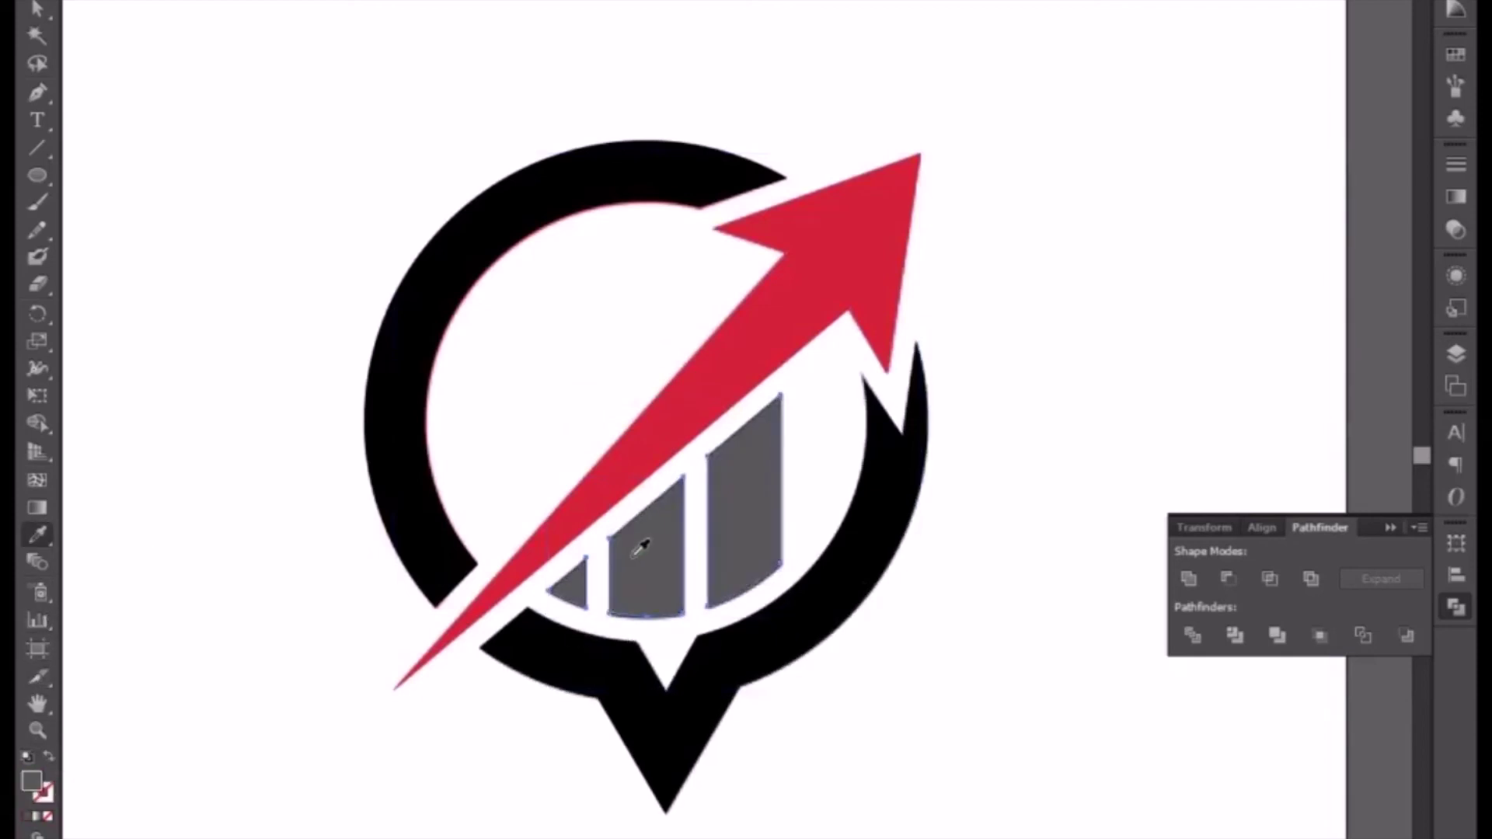
click(37, 9)
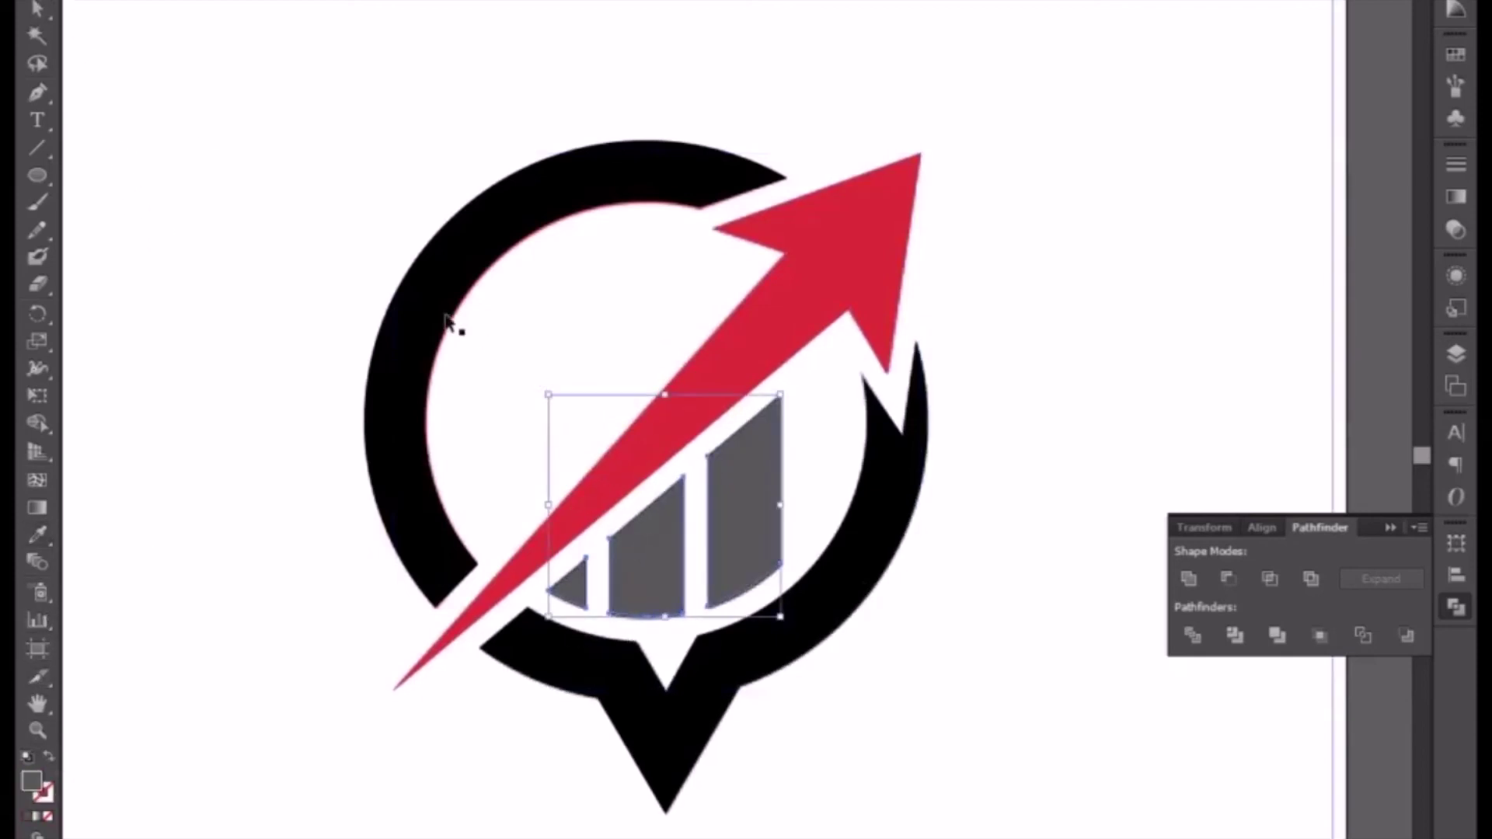
Step: Eyedrop the arrow's red onto the left part of the ring
click(420, 311)
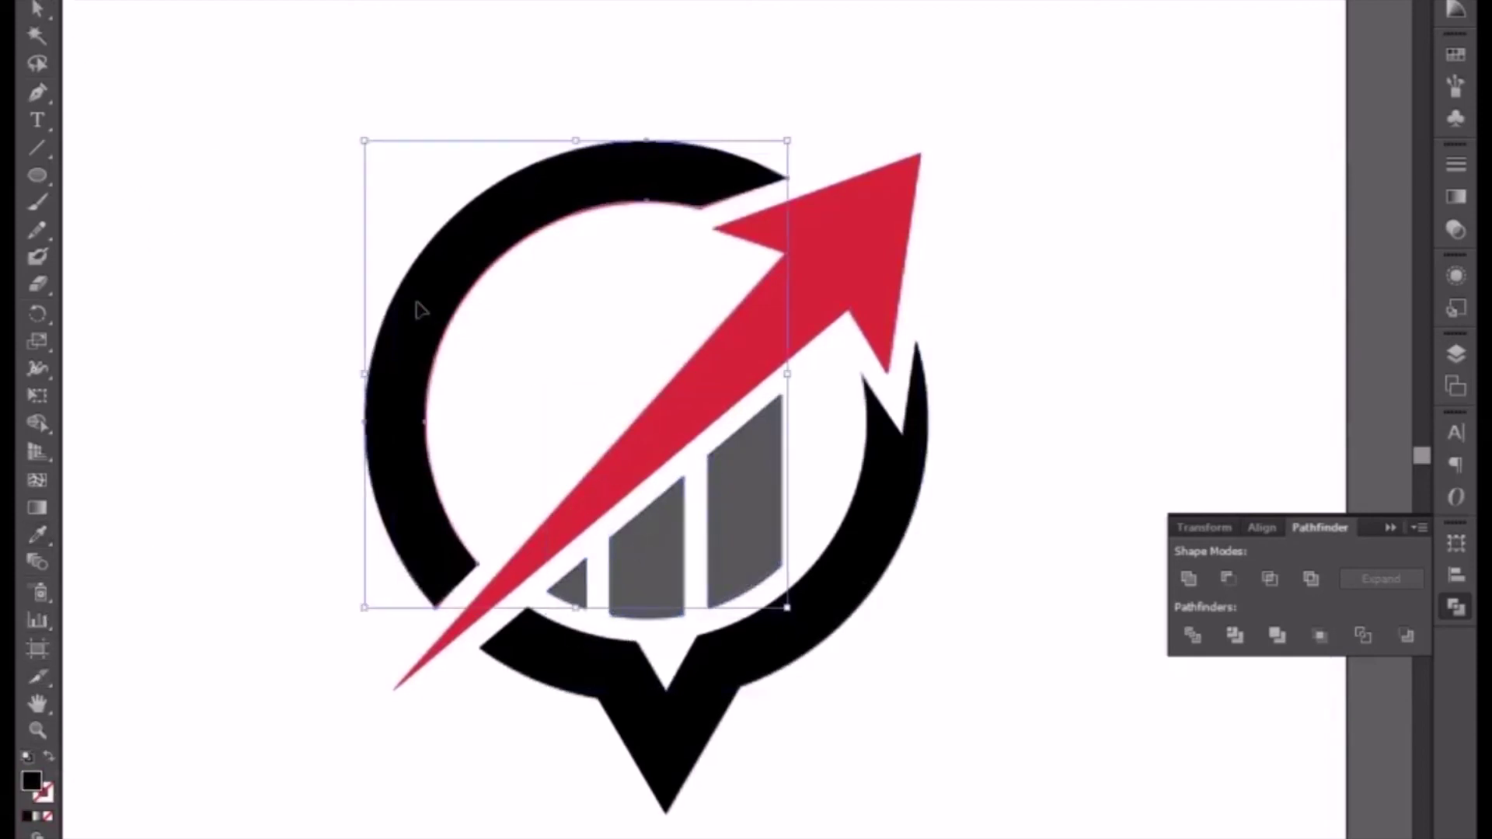
click(35, 676)
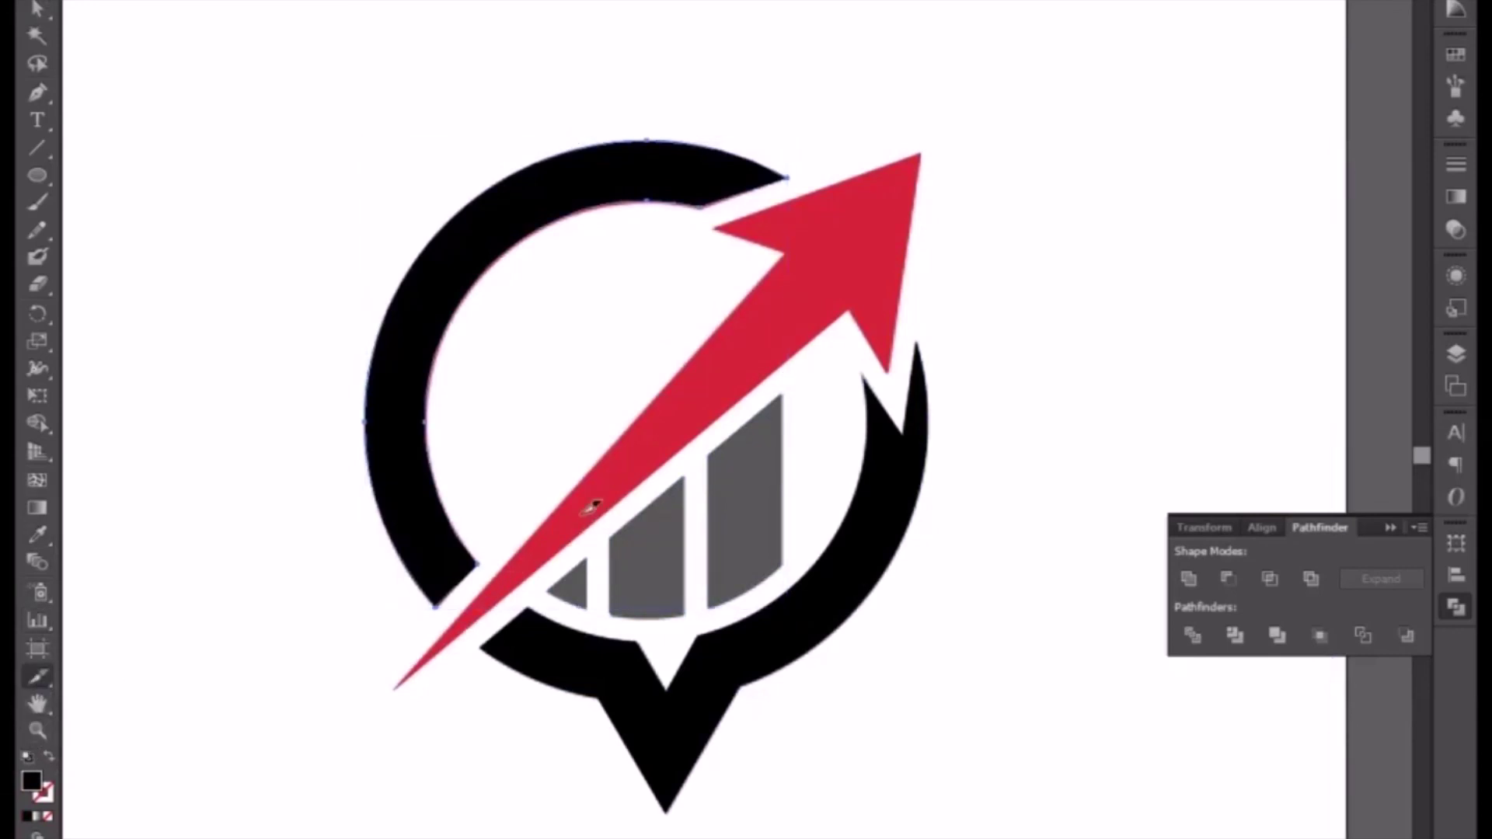
click(38, 534)
click(661, 437)
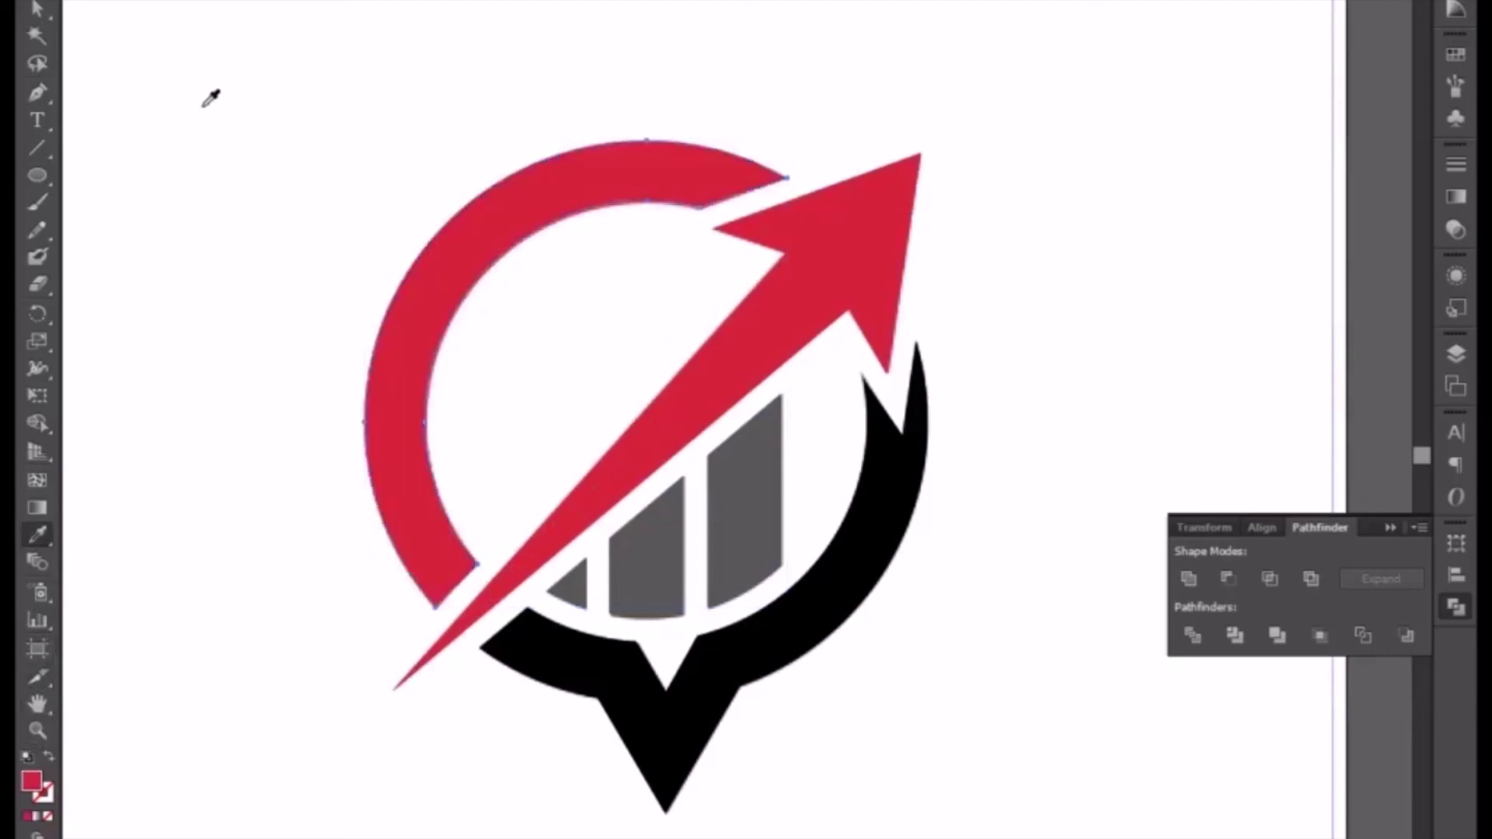
click(31, 6)
Step: Eyedrop the bars' dark gray onto the lower ring and pin shape
click(669, 746)
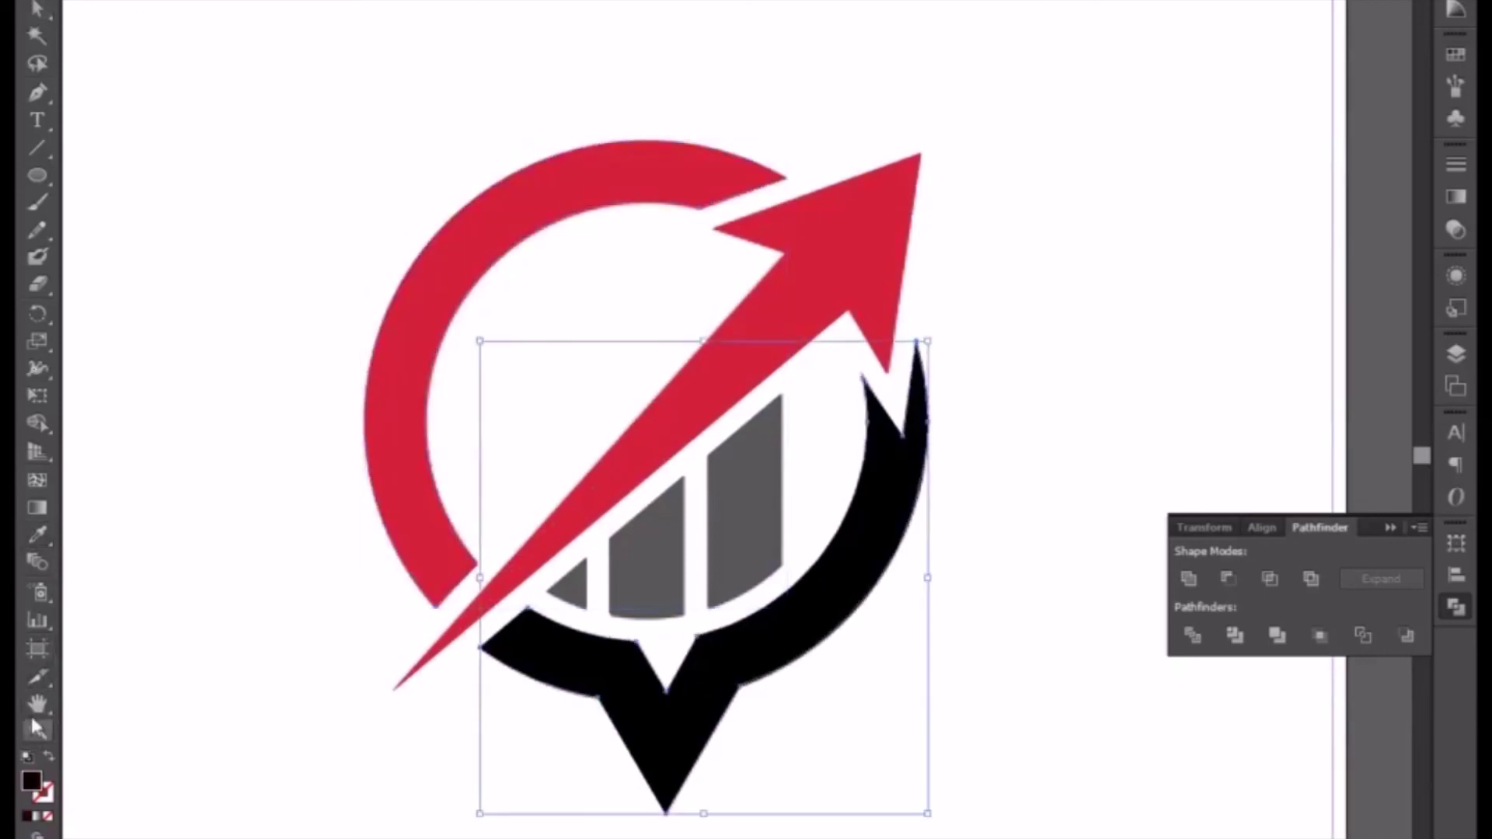
click(37, 535)
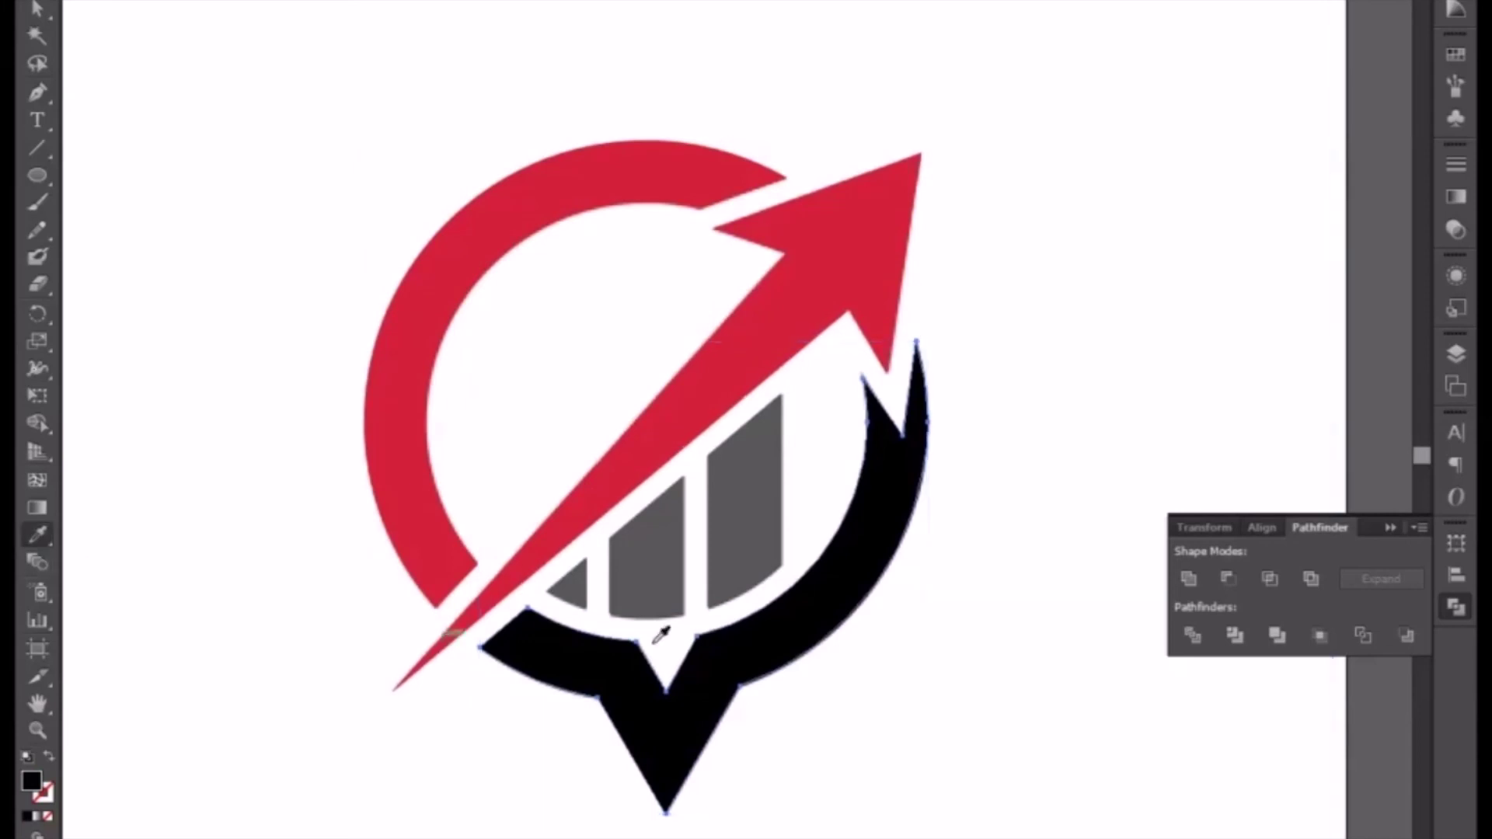
click(660, 568)
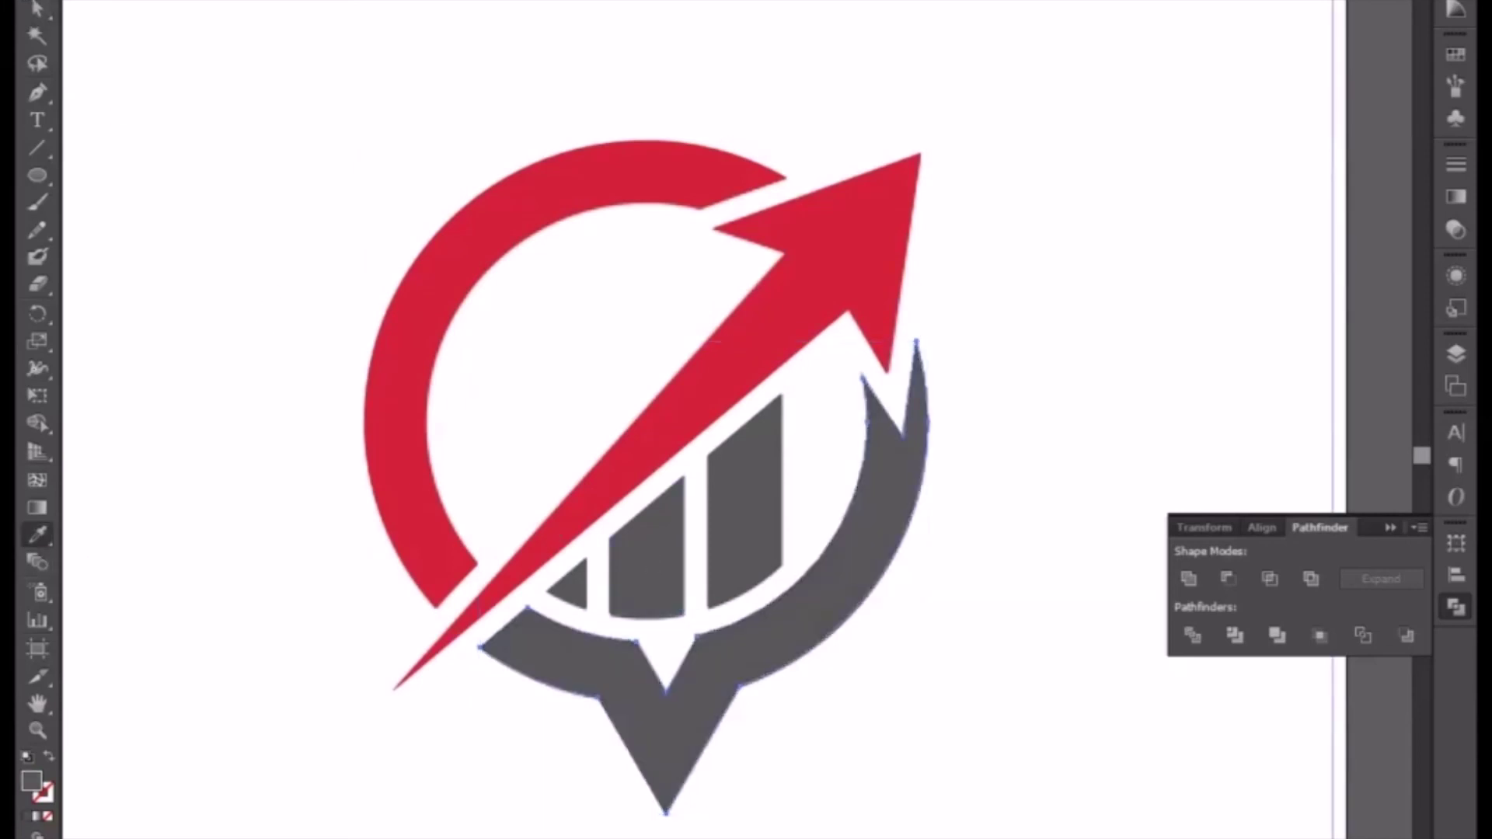
click(35, 8)
key(ctrl+minus)
key(ctrl+minus)
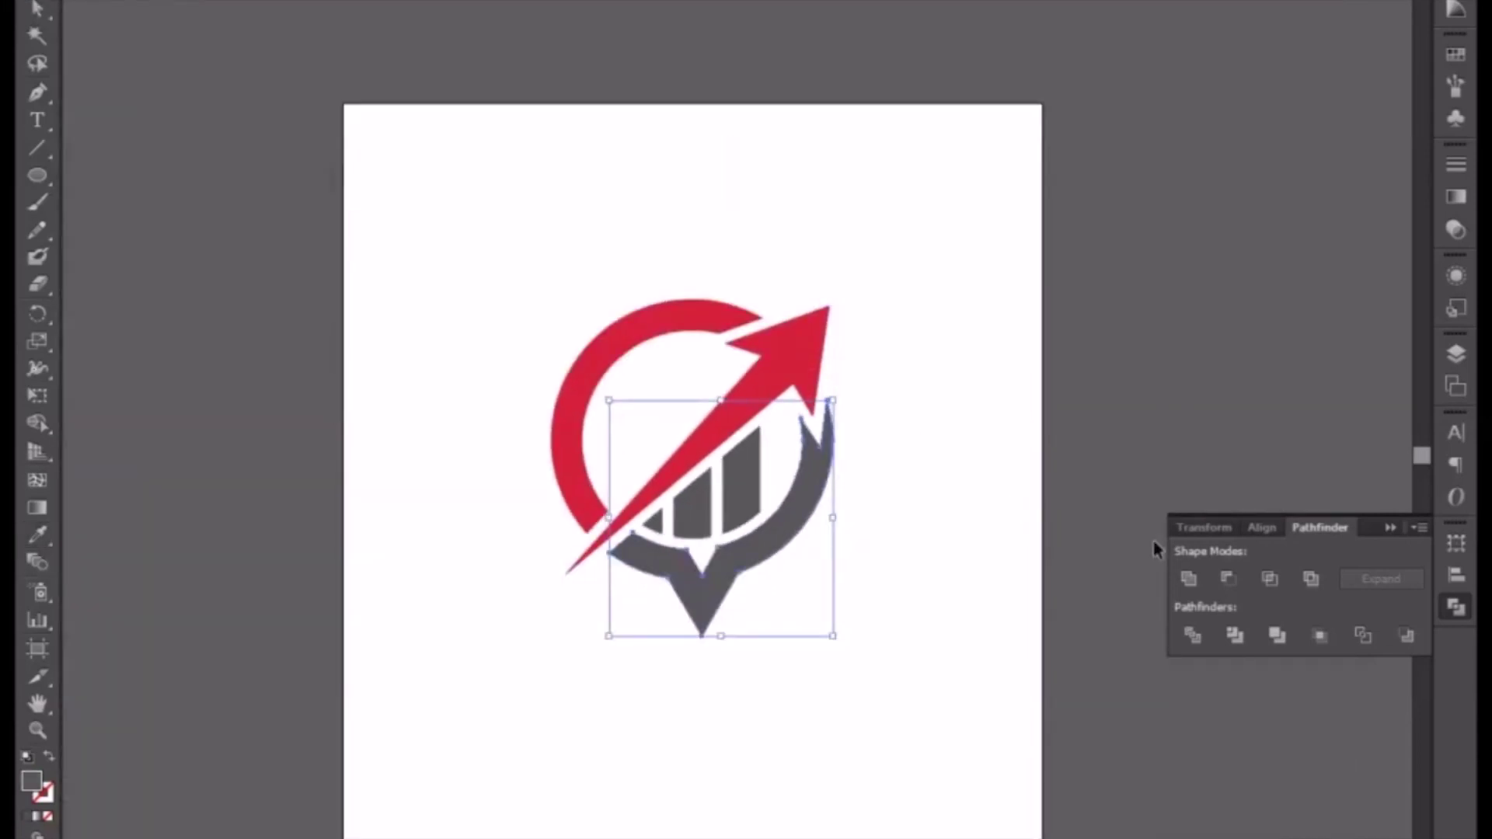
Step: Close the Pathfinder panel and move the reference image to the right of the vector logo
click(1390, 528)
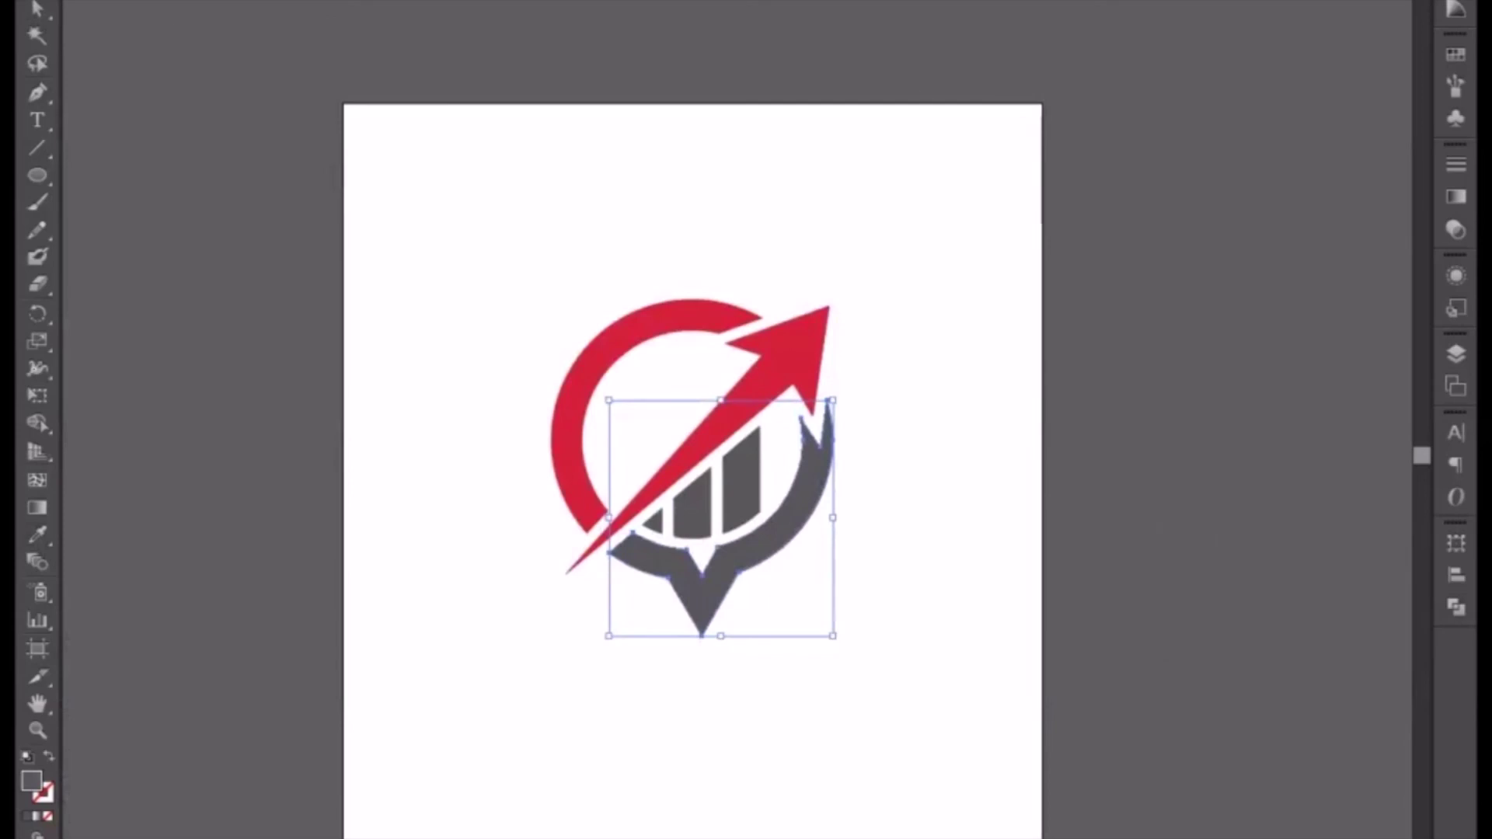
scroll(909, 493, down, 2)
scroll(909, 492, right, 5)
click(541, 622)
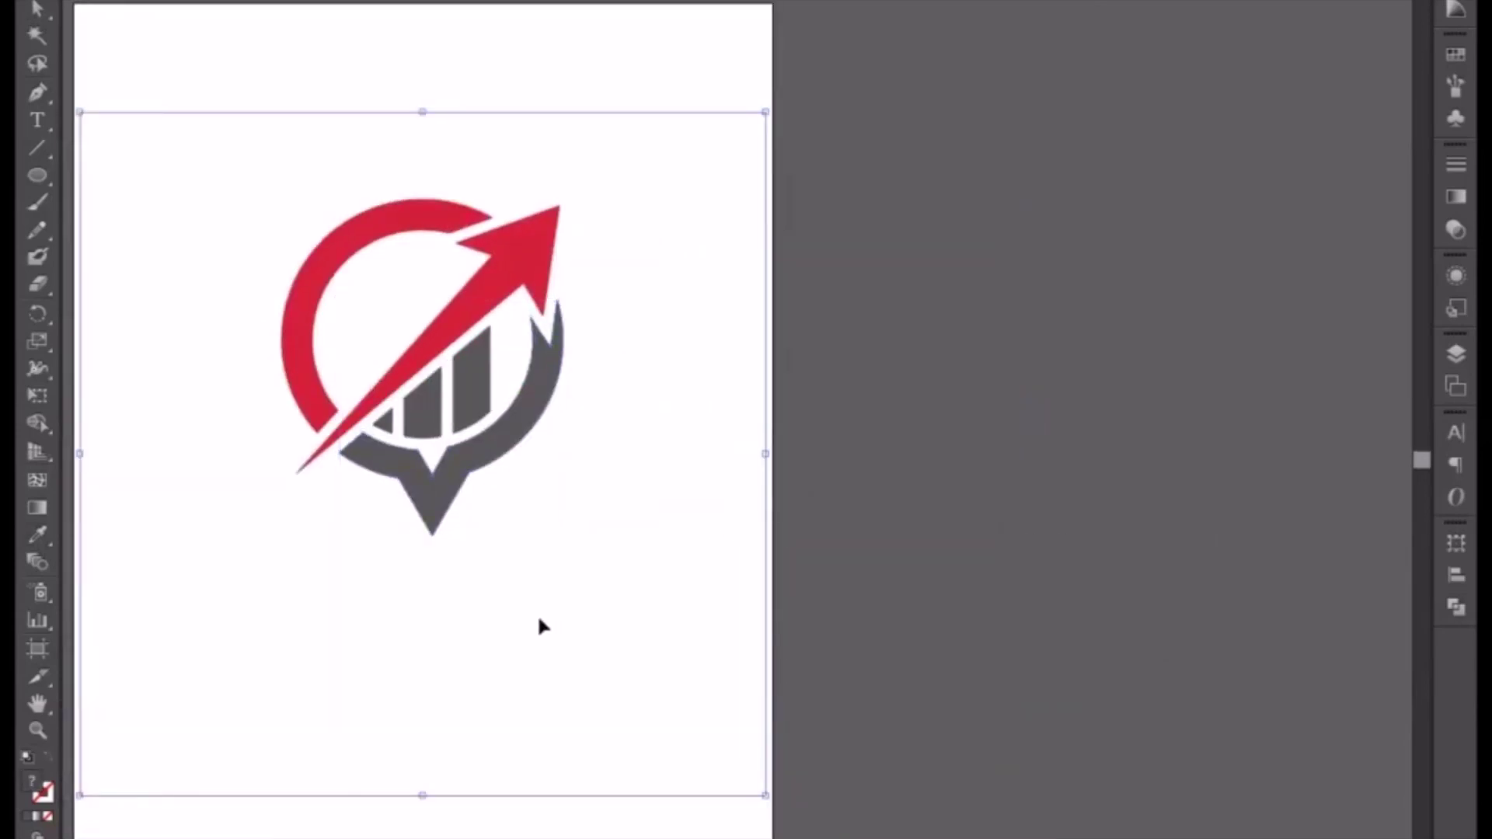
drag(542, 626, 1160, 581)
drag(974, 619, 974, 620)
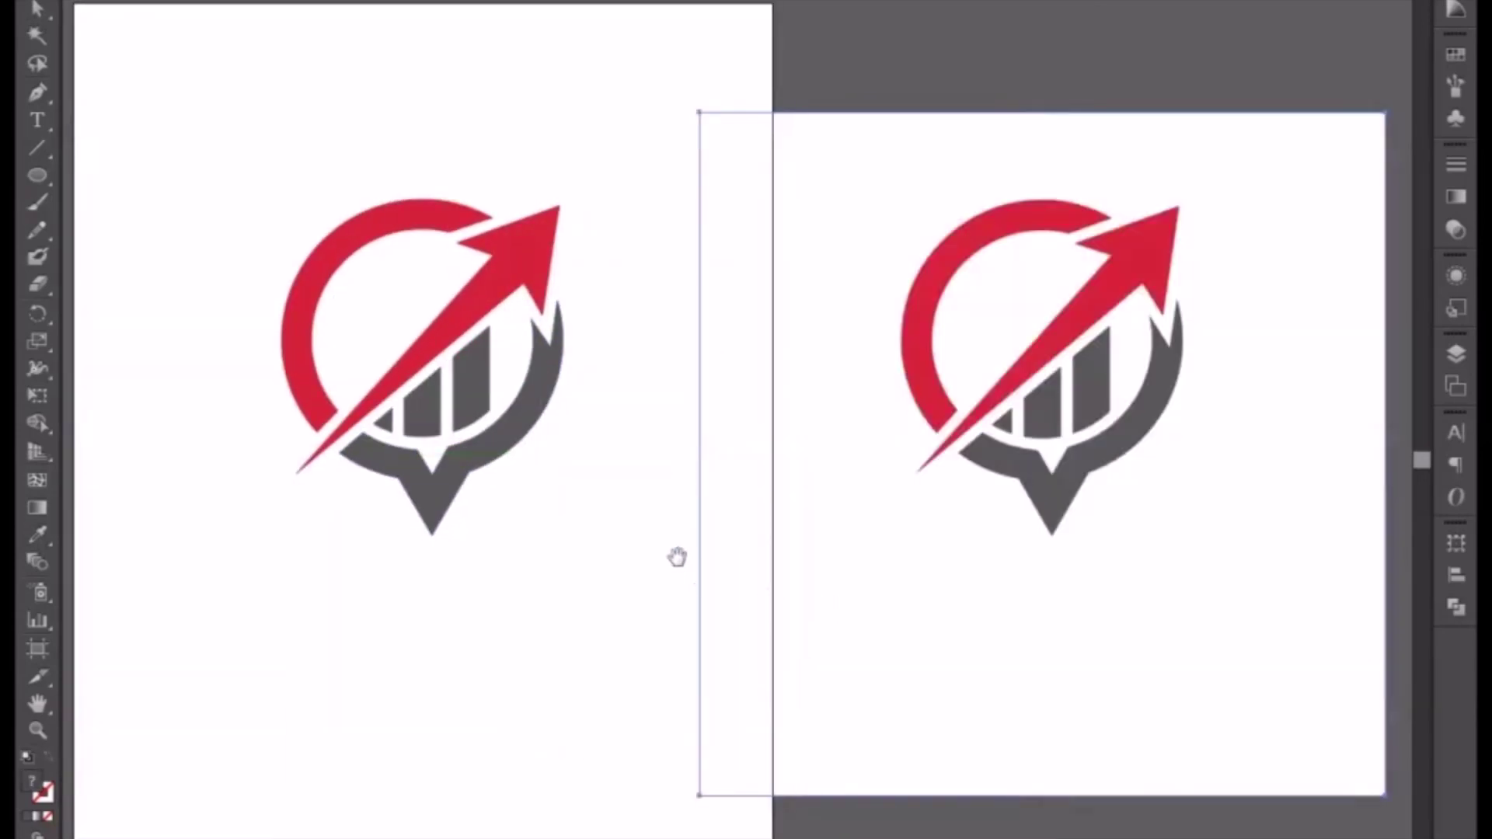
drag(676, 556, 682, 614)
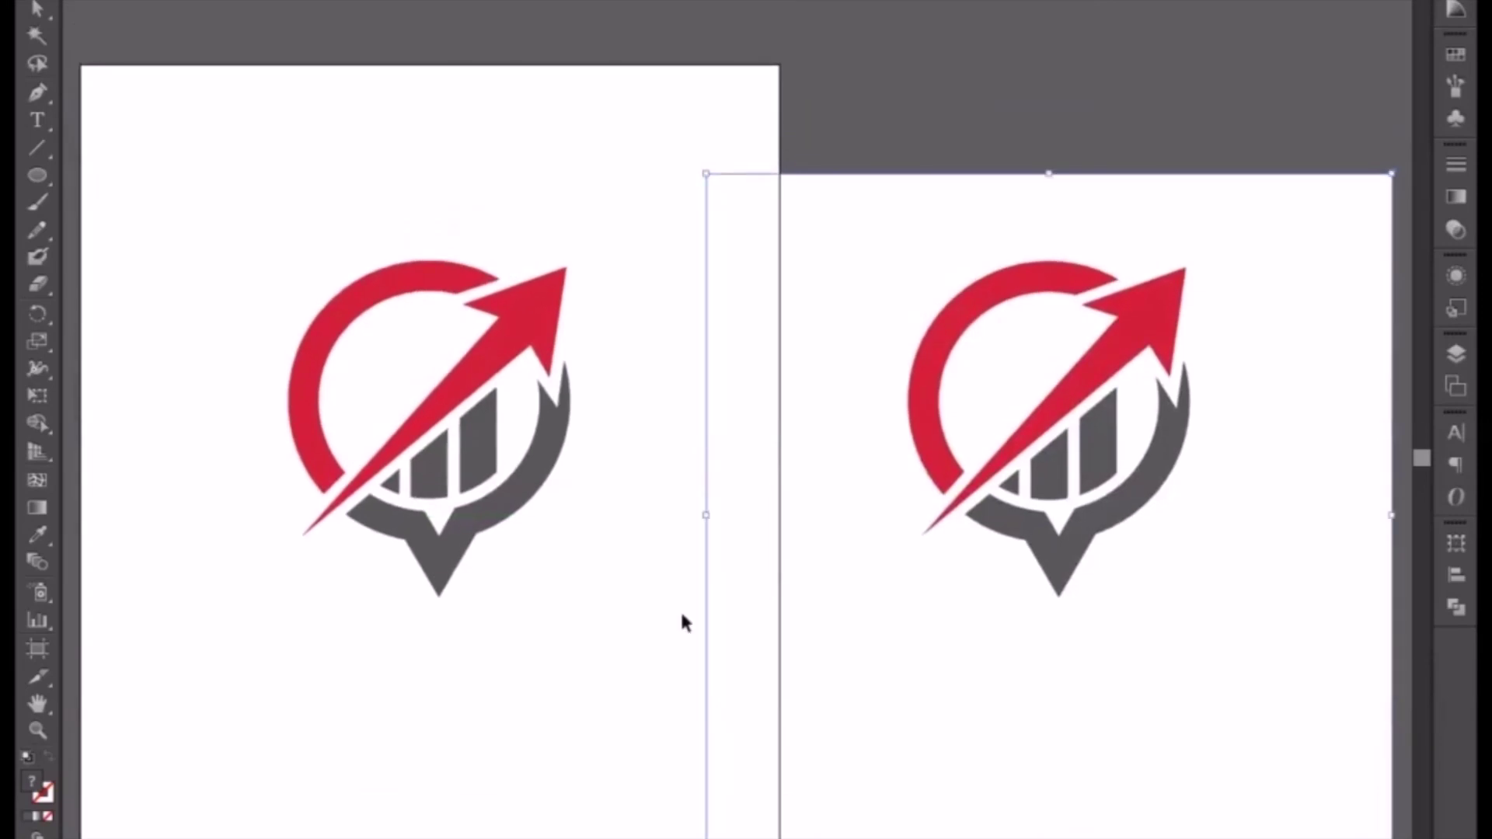